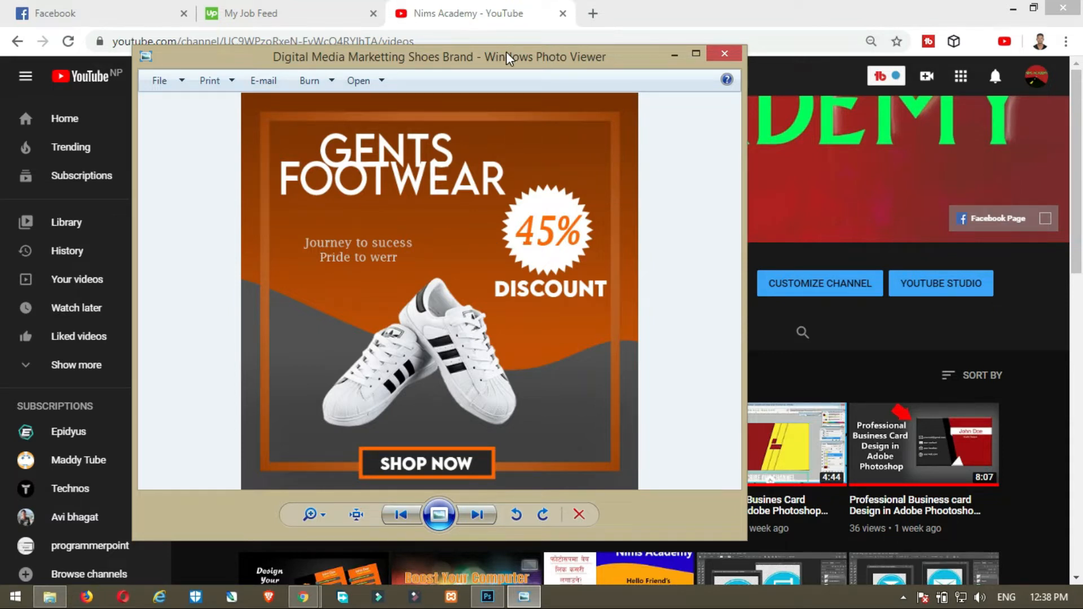
pyautogui.moveTo(509, 59); pyautogui.dragTo(540, 64)
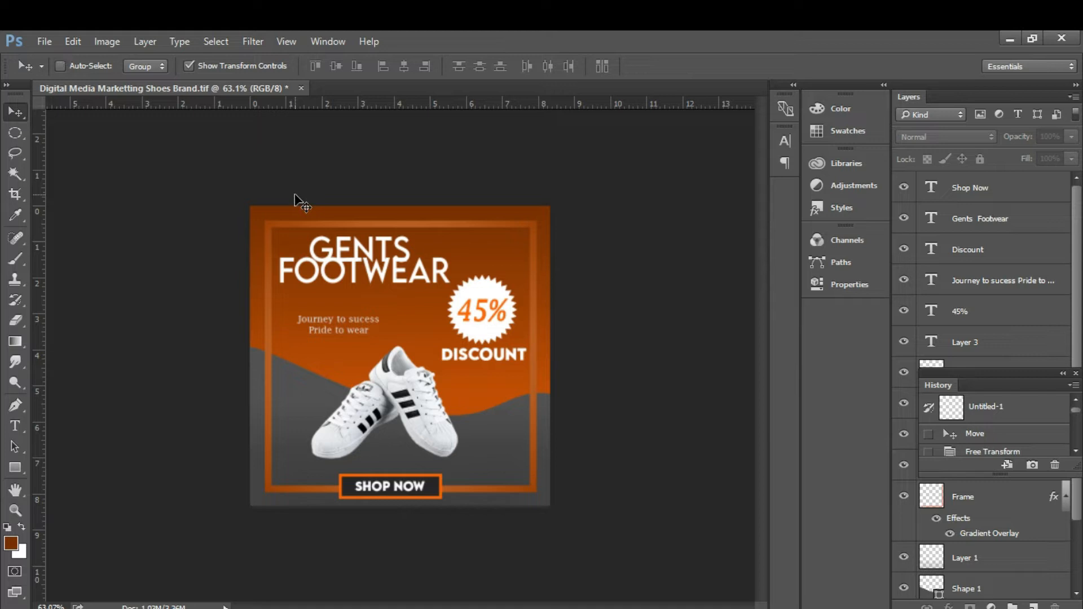
# Create a new 600 × 600 pixel document named "digital design".
pyautogui.hotkey('ctrl', 'n')
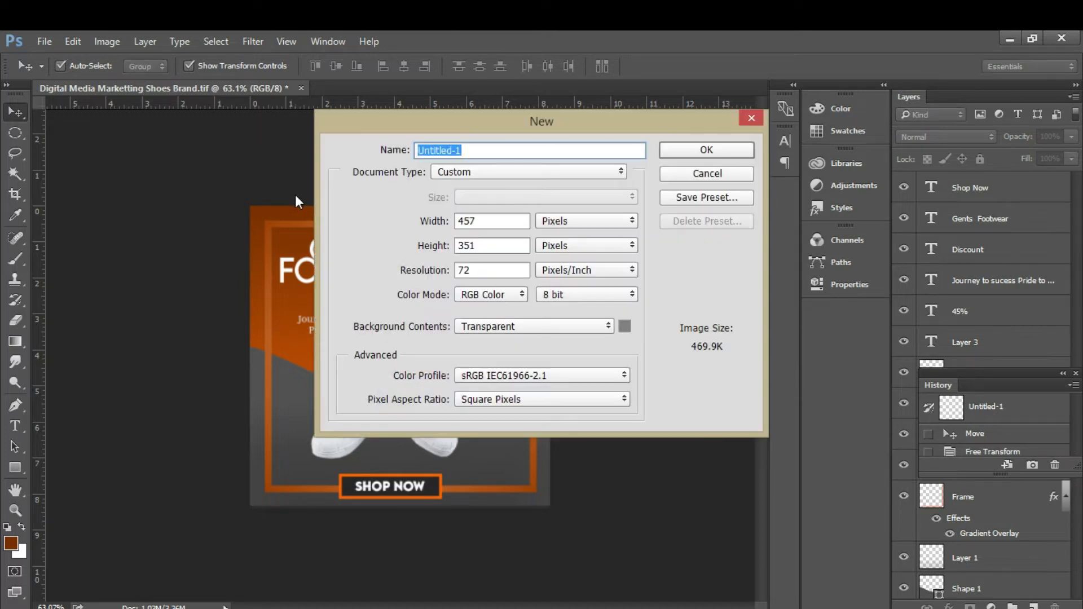
pyautogui.doubleClick(485, 220)
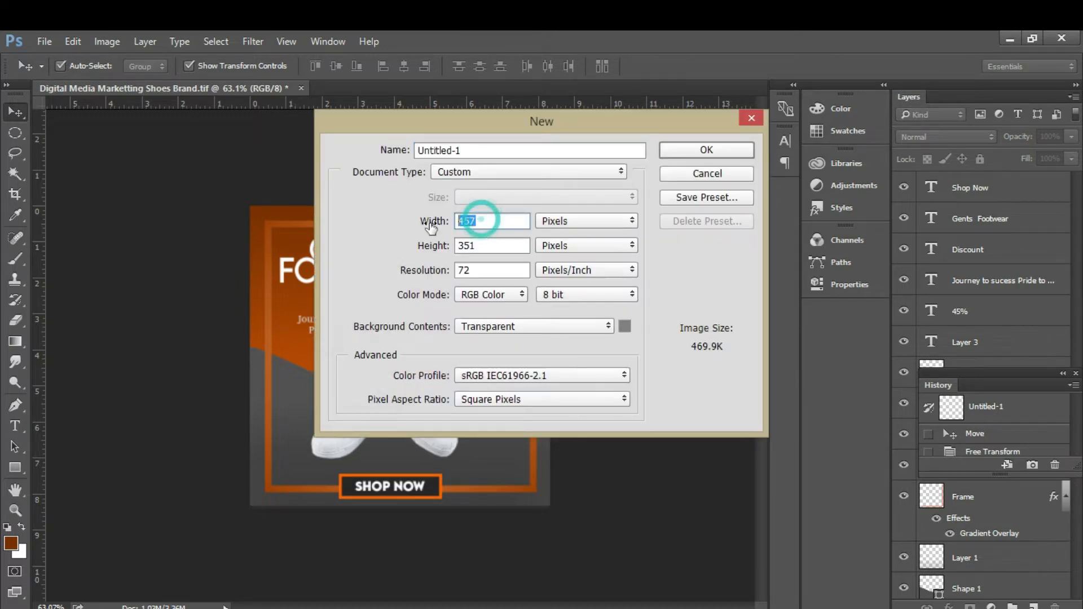
pyautogui.write('600')
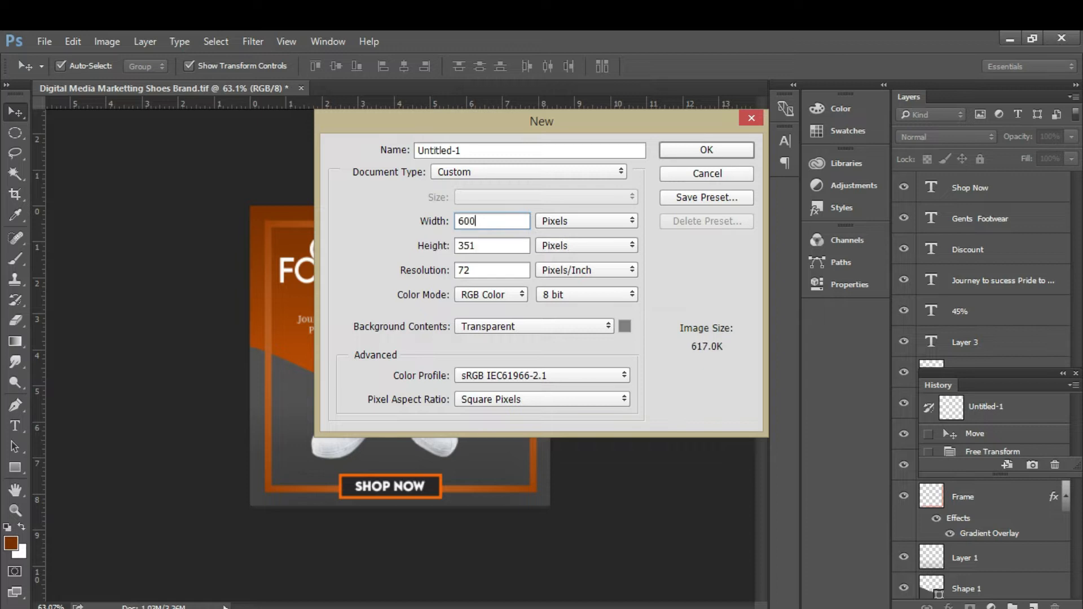
pyautogui.press('Tab')
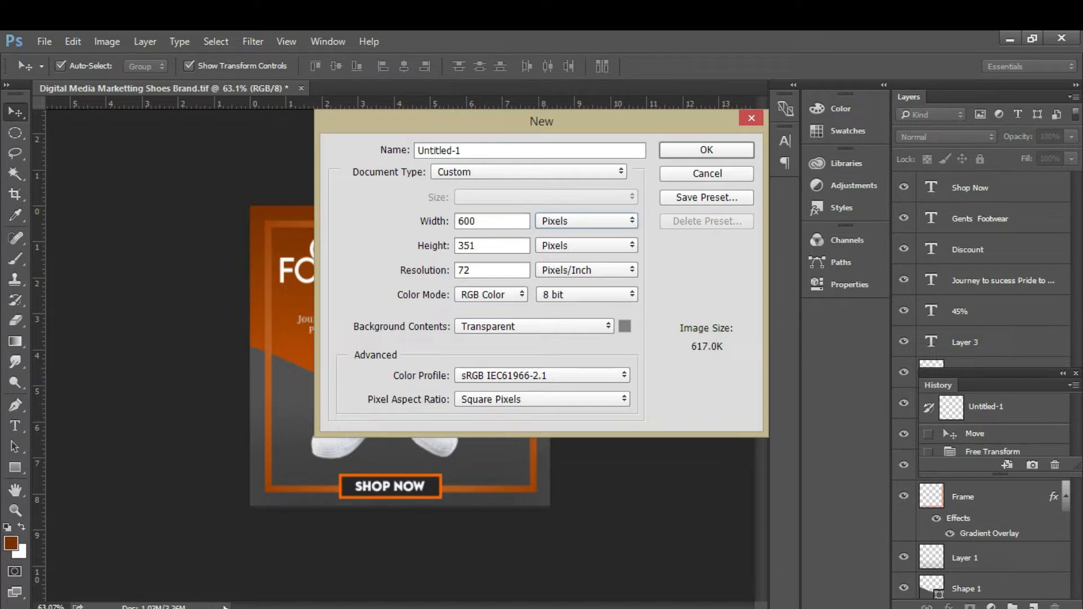
pyautogui.doubleClick(496, 244)
pyautogui.write('600')
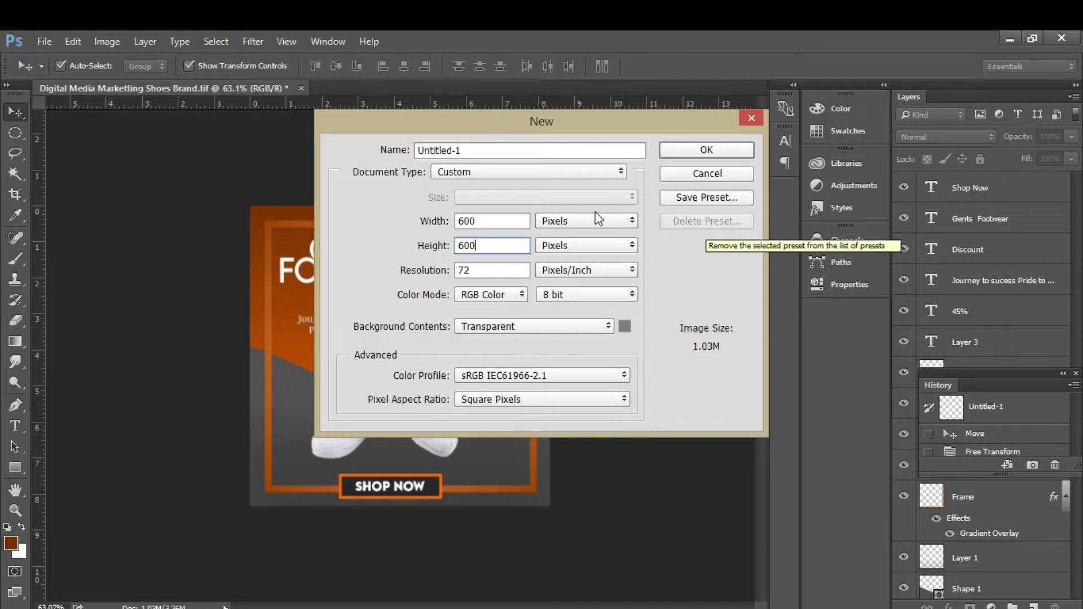
pyautogui.click(464, 150)
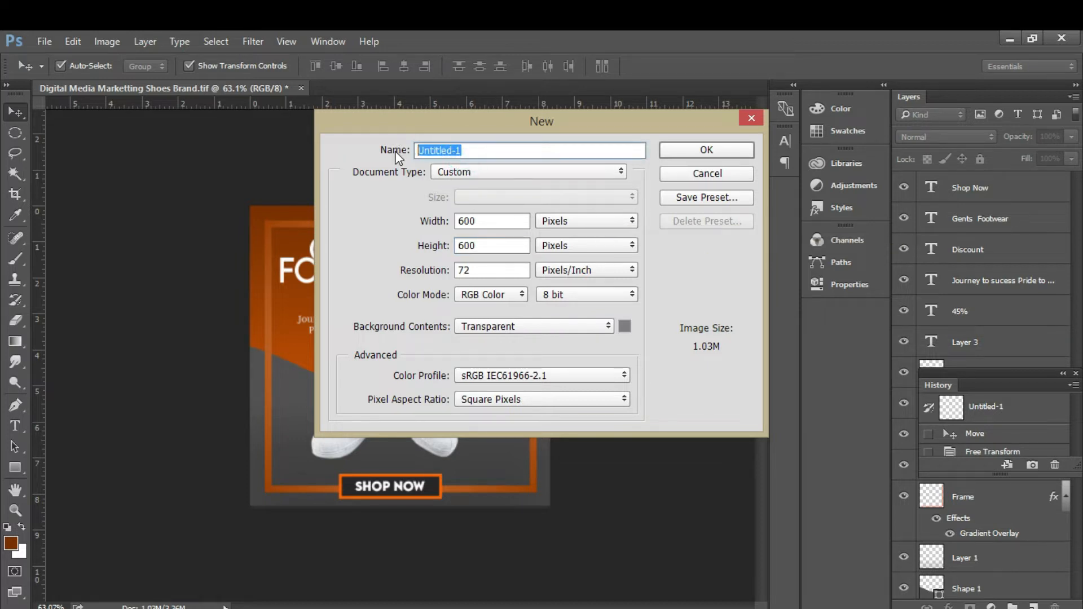
pyautogui.write('d')
pyautogui.press('Return')
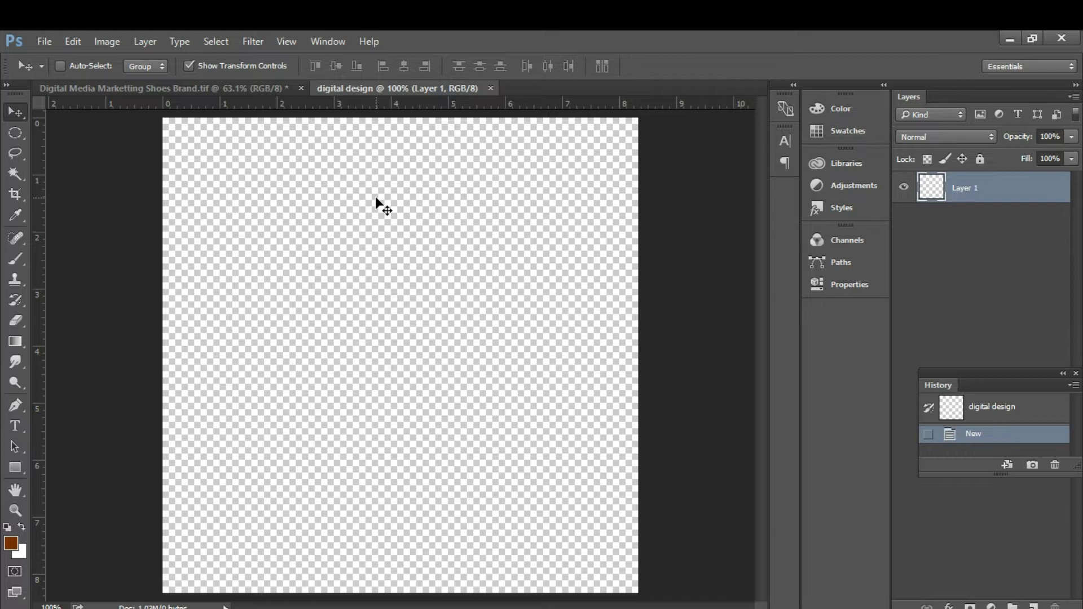
pyautogui.scroll(-2, 374, 197)
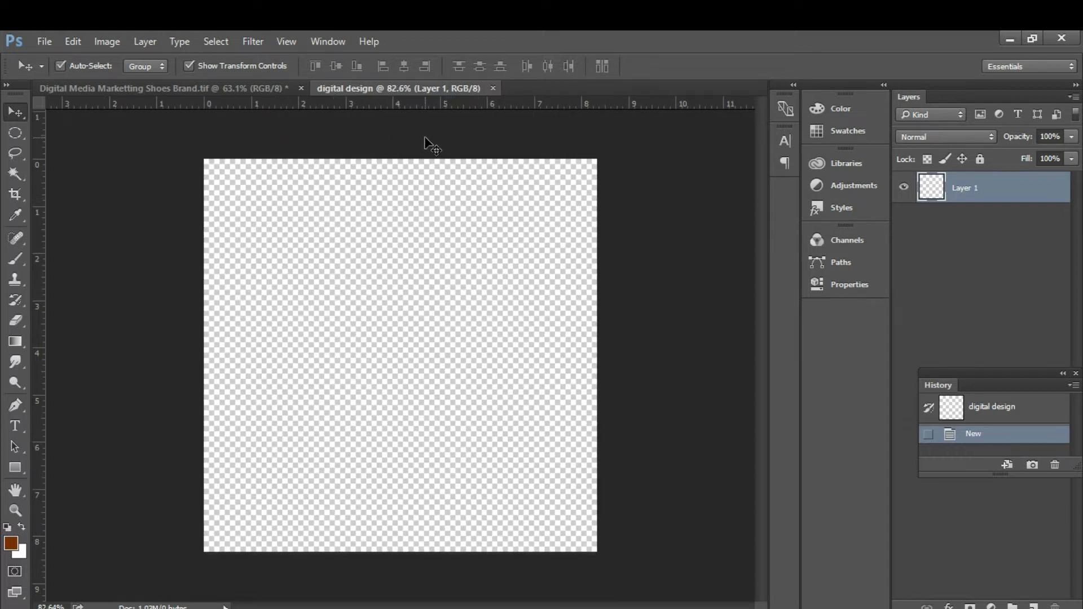
# With the Pen tool in Shape mode, draw a wavy edge across the canvas's lower half, starting beyond its left side and ending near its right edge.
pyautogui.click(224, 89)
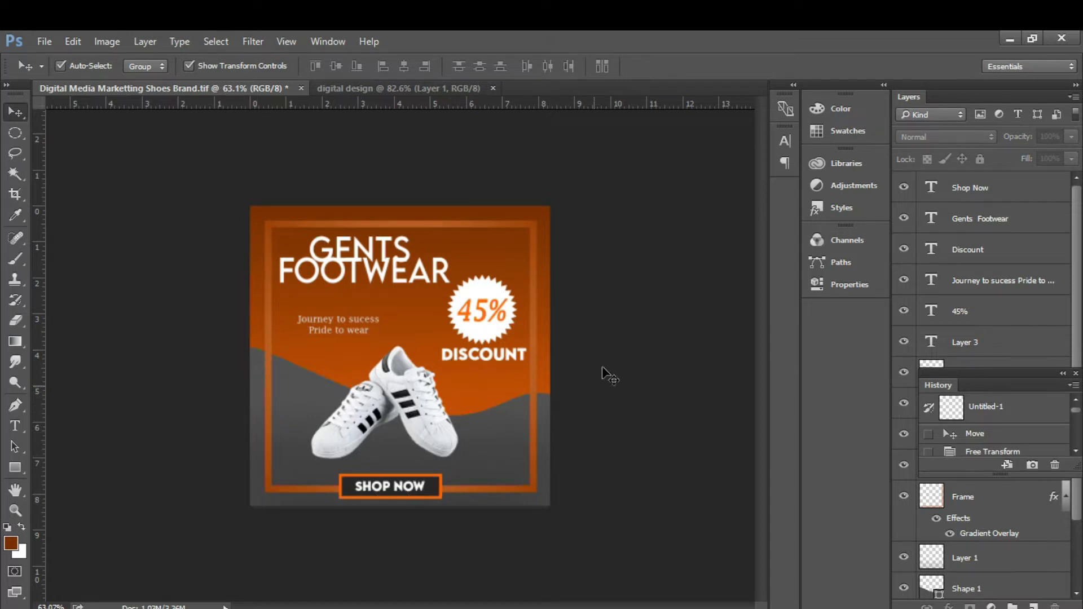
pyautogui.click(406, 85)
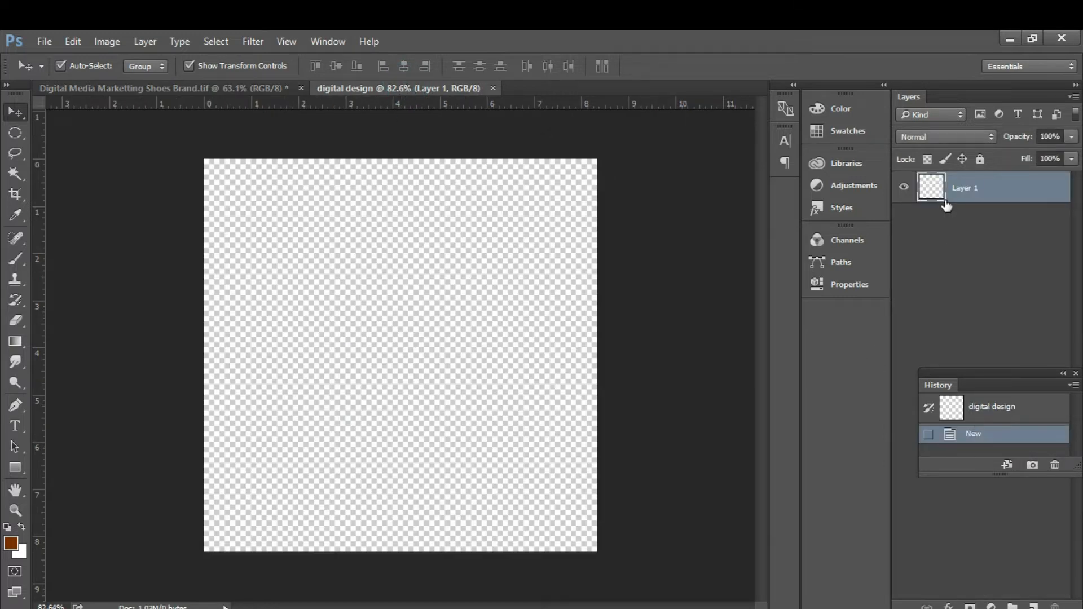
pyautogui.press('p')
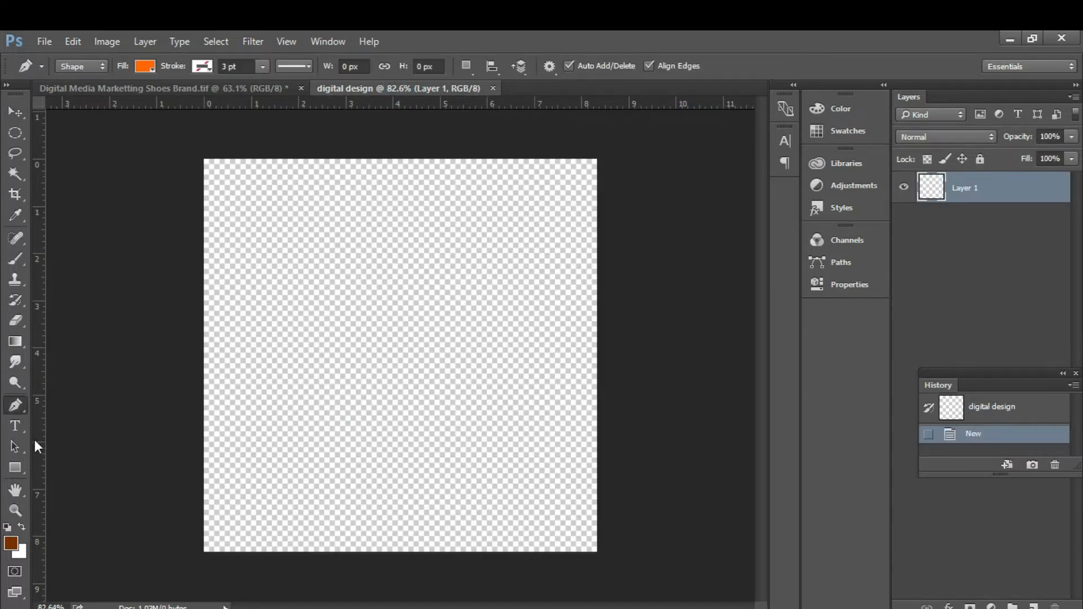
pyautogui.rightClick(7, 408)
pyautogui.click(59, 408)
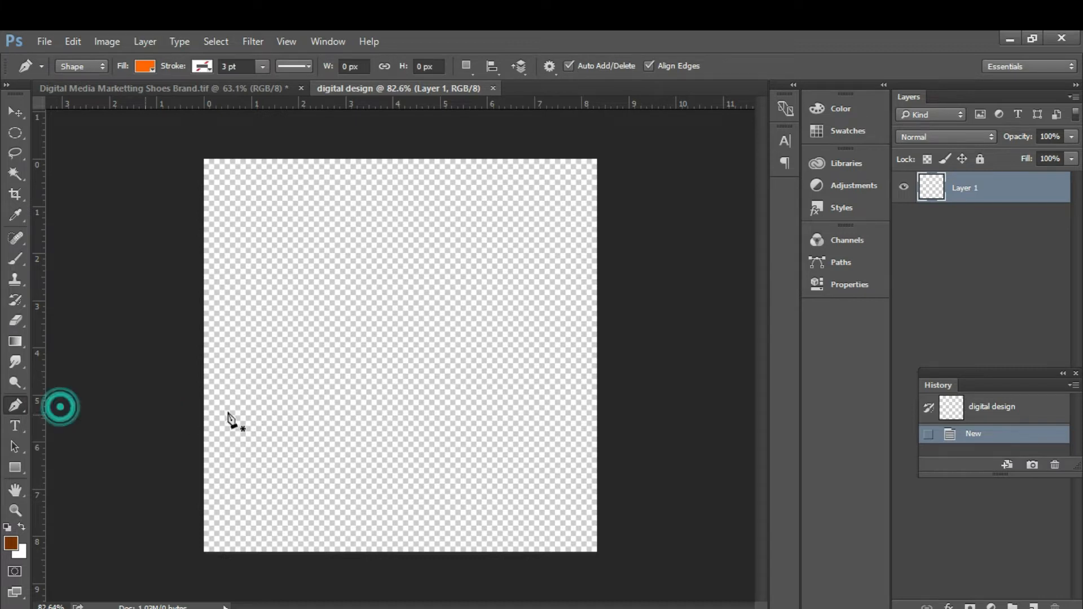
pyautogui.click(169, 371)
pyautogui.moveTo(337, 387); pyautogui.dragTo(430, 439)
pyautogui.moveTo(592, 439); pyautogui.dragTo(657, 412)
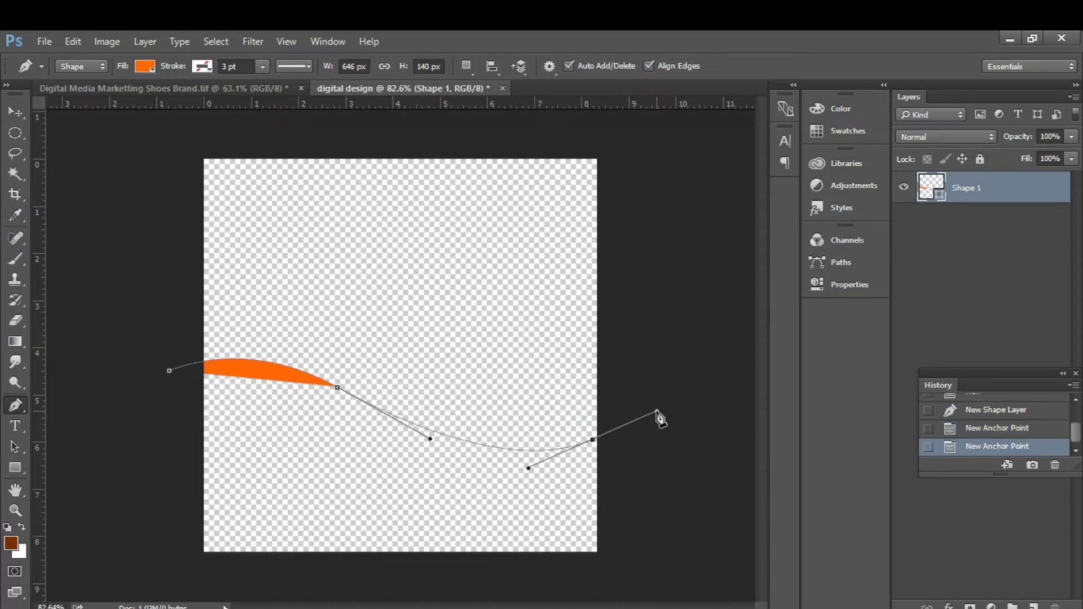
# Continue the pen shape around the outside of the canvas's lower part and close it at its starting point.
pyautogui.moveTo(663, 543); pyautogui.dragTo(618, 583)
pyautogui.moveTo(387, 591); pyautogui.dragTo(314, 598)
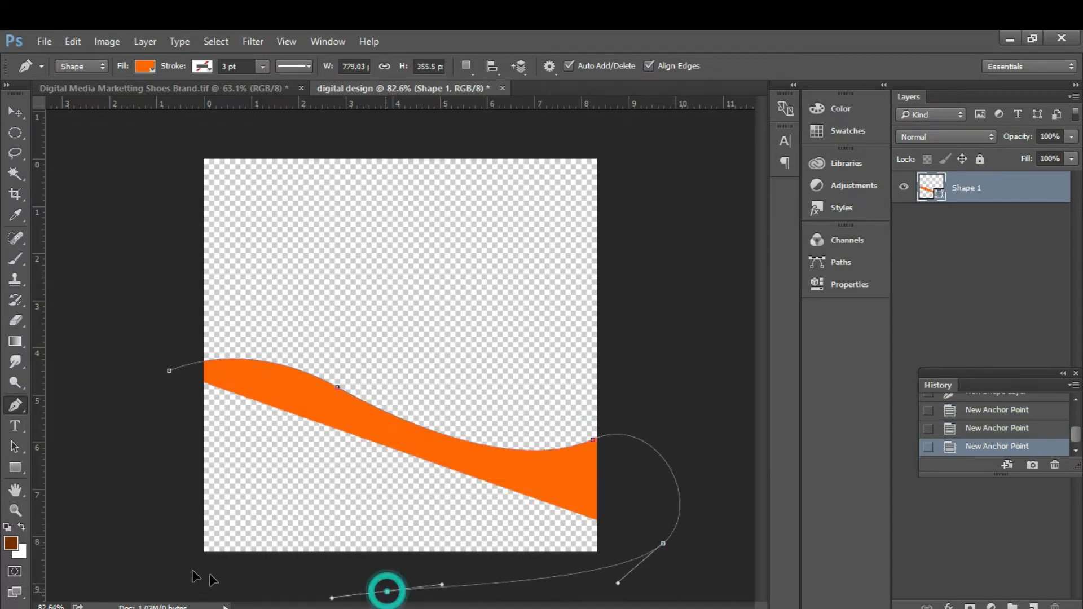
pyautogui.moveTo(107, 556); pyautogui.dragTo(101, 480)
pyautogui.moveTo(121, 435); pyautogui.dragTo(135, 411)
pyautogui.click(170, 371)
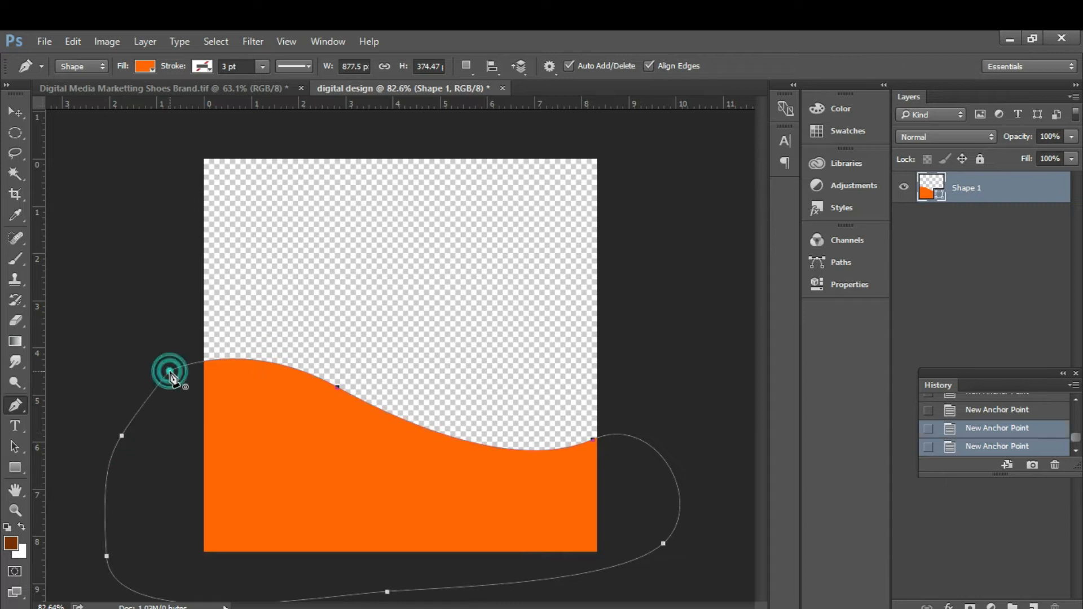
# Set the wave shape's fill colour to dark grey 606060.
pyautogui.click(146, 66)
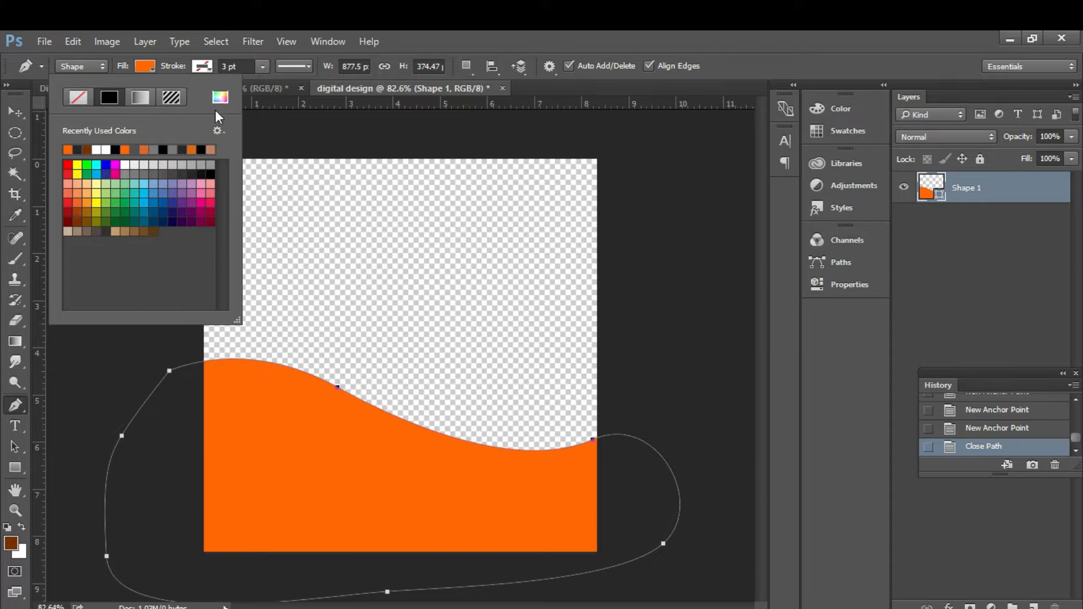
pyautogui.click(220, 97)
pyautogui.moveTo(653, 424); pyautogui.dragTo(551, 374)
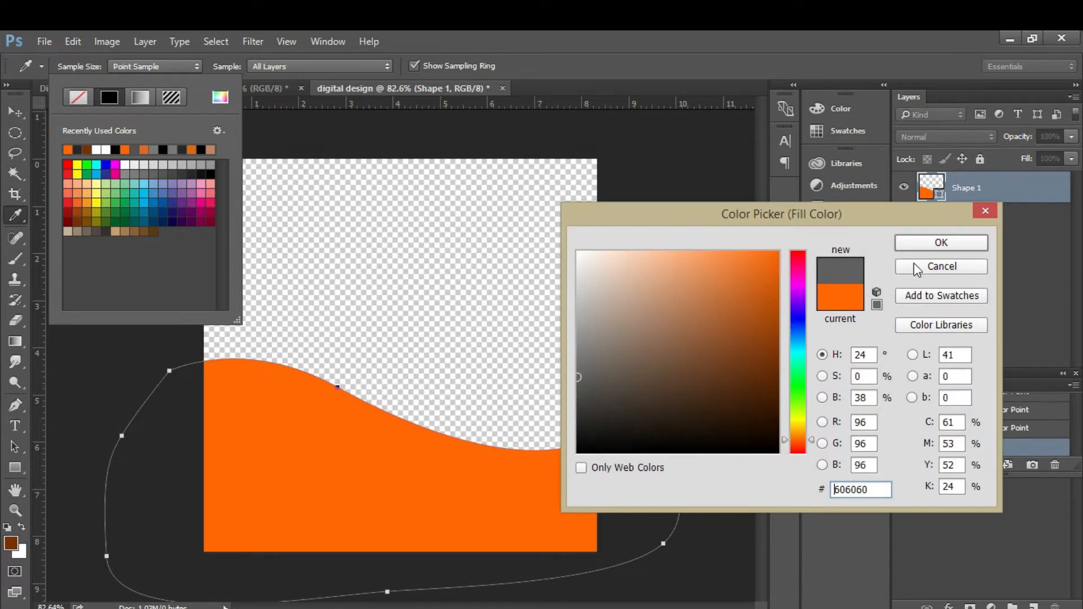
pyautogui.click(928, 240)
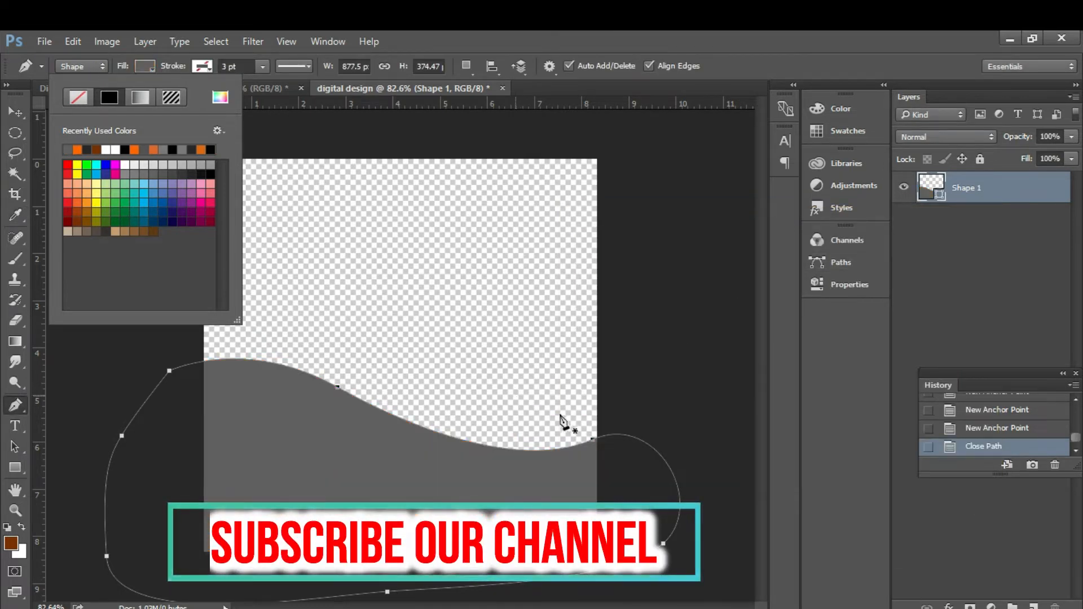
pyautogui.click(25, 113)
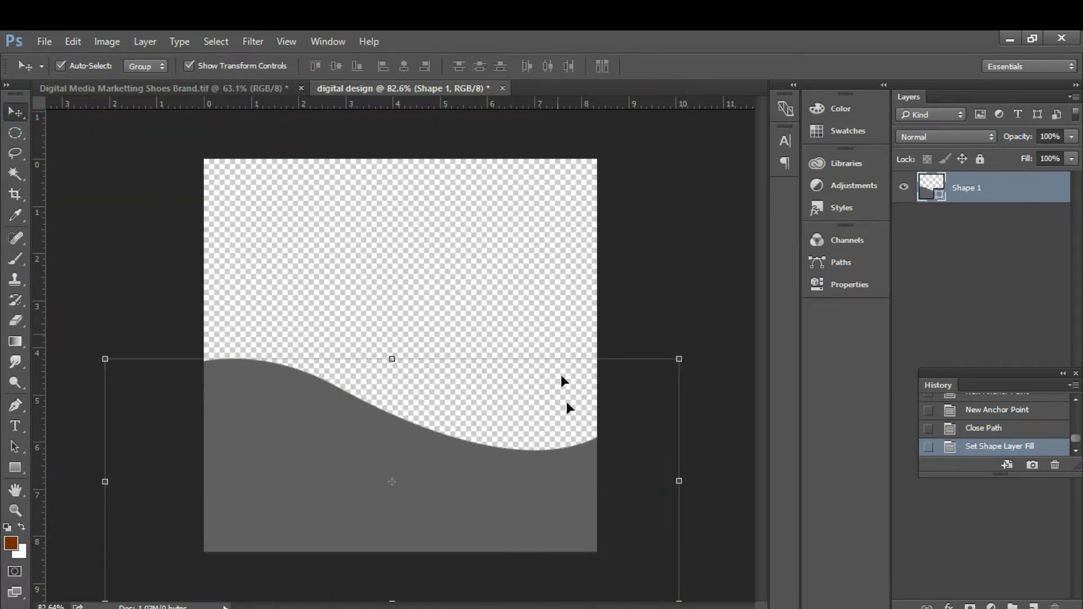
pyautogui.scroll(-2, 467, 374)
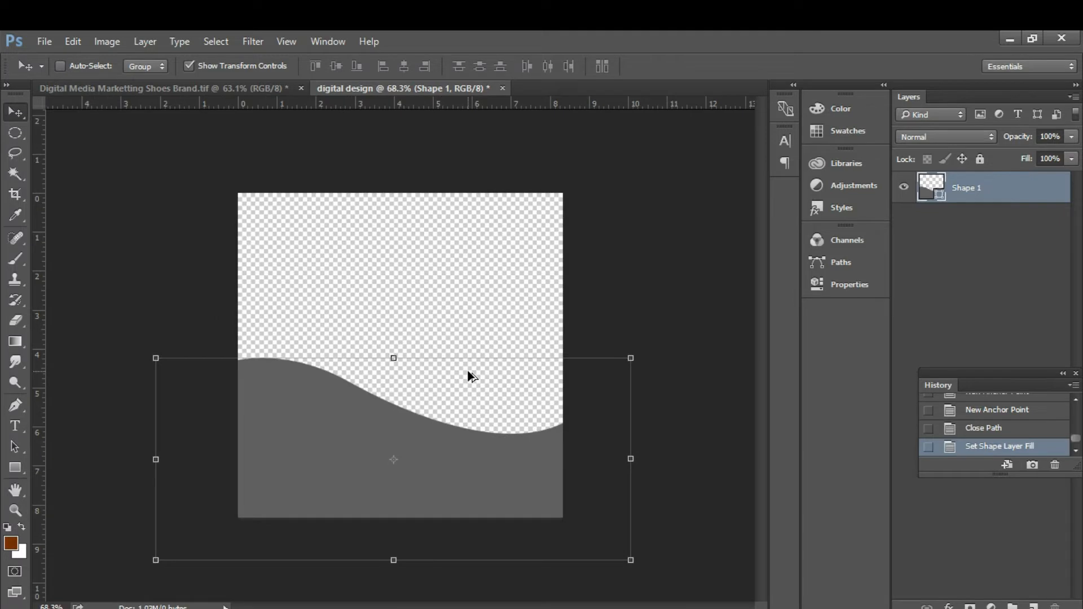
pyautogui.scroll(1, 468, 374)
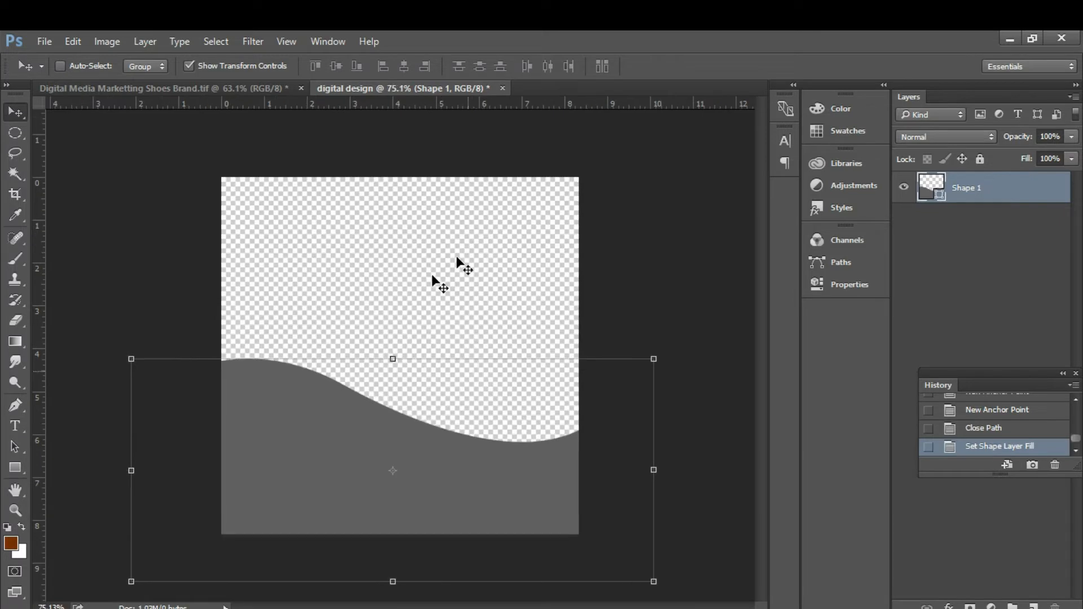
# Check the finished shoe ad for reference and add a new empty layer above the grey wave in the digital design document.
pyautogui.click(153, 87)
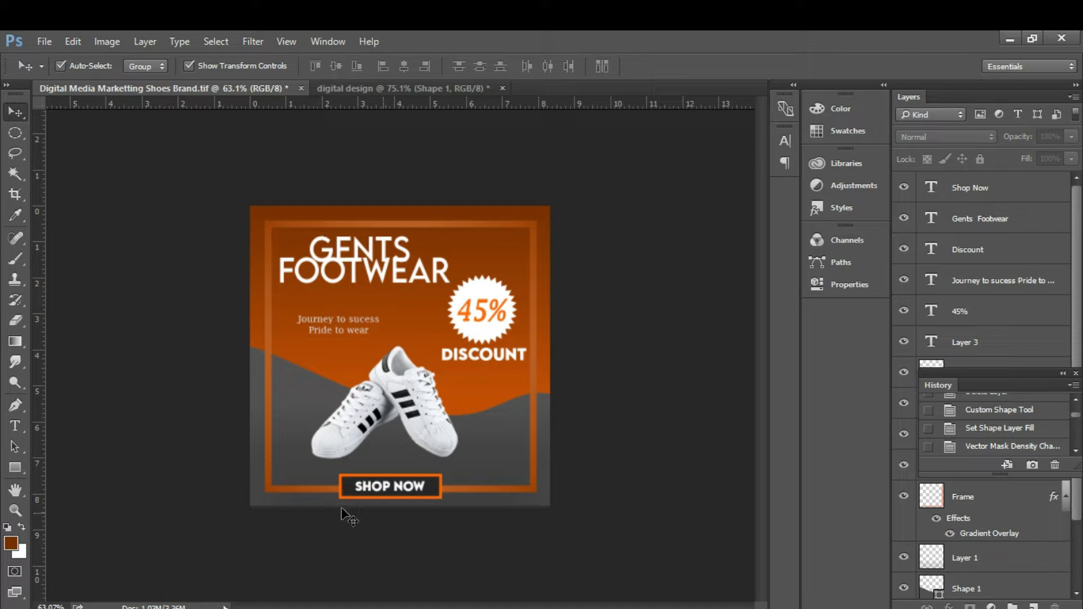
pyautogui.click(363, 89)
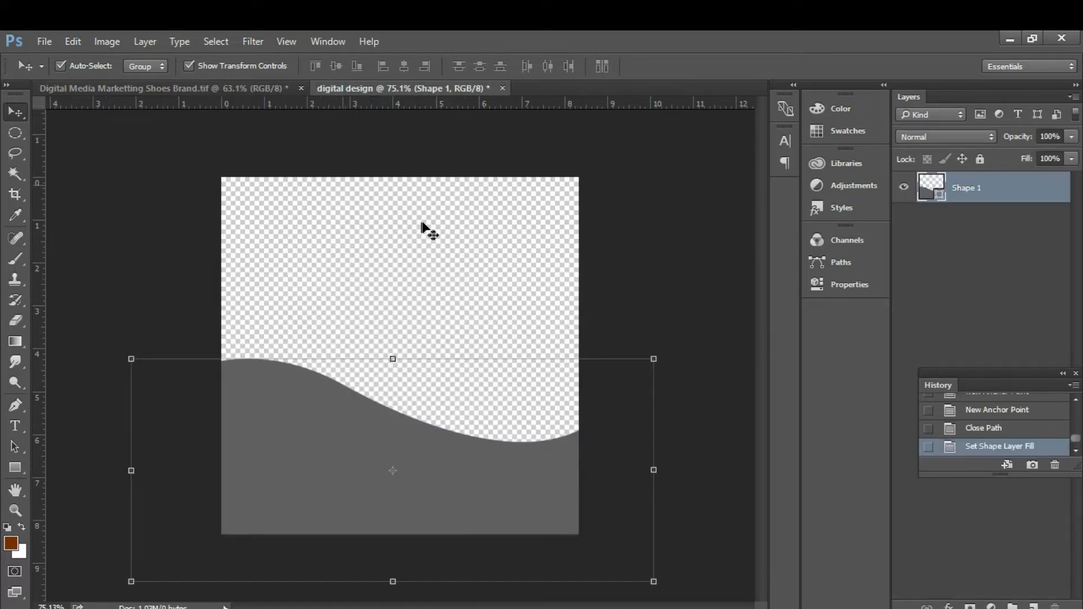
pyautogui.click(377, 295)
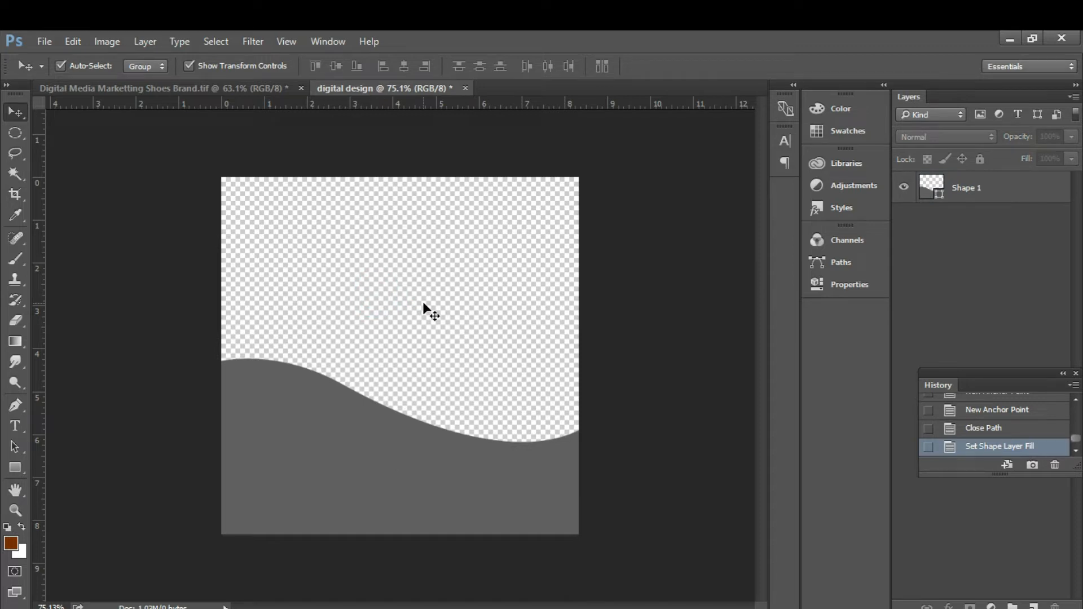
pyautogui.hotkey('ctrl', 'shift', 'n')
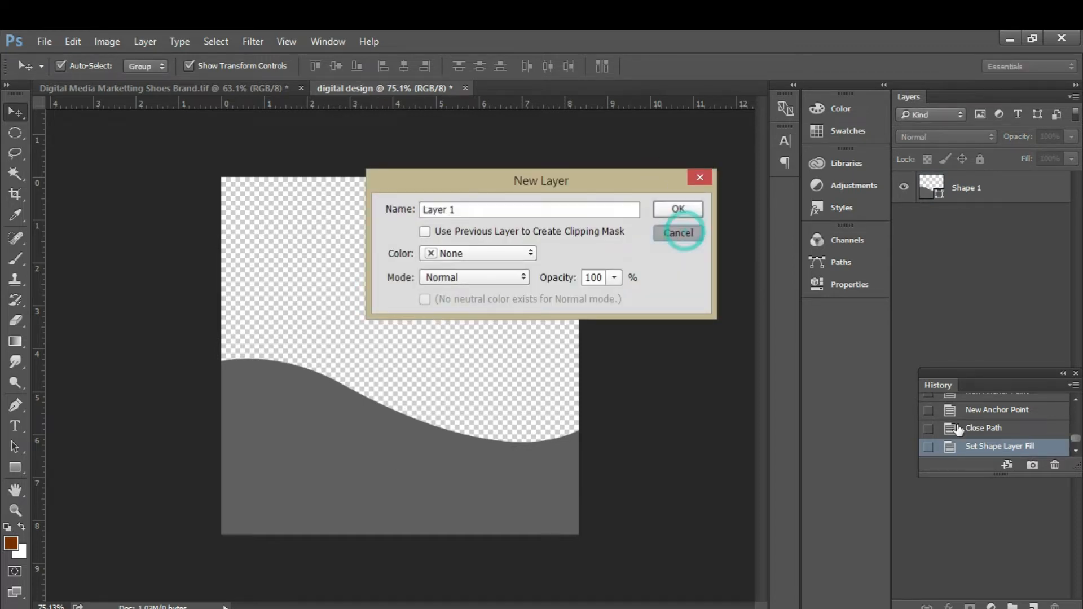
pyautogui.click(677, 233)
pyautogui.moveTo(1020, 377); pyautogui.dragTo(1007, 356)
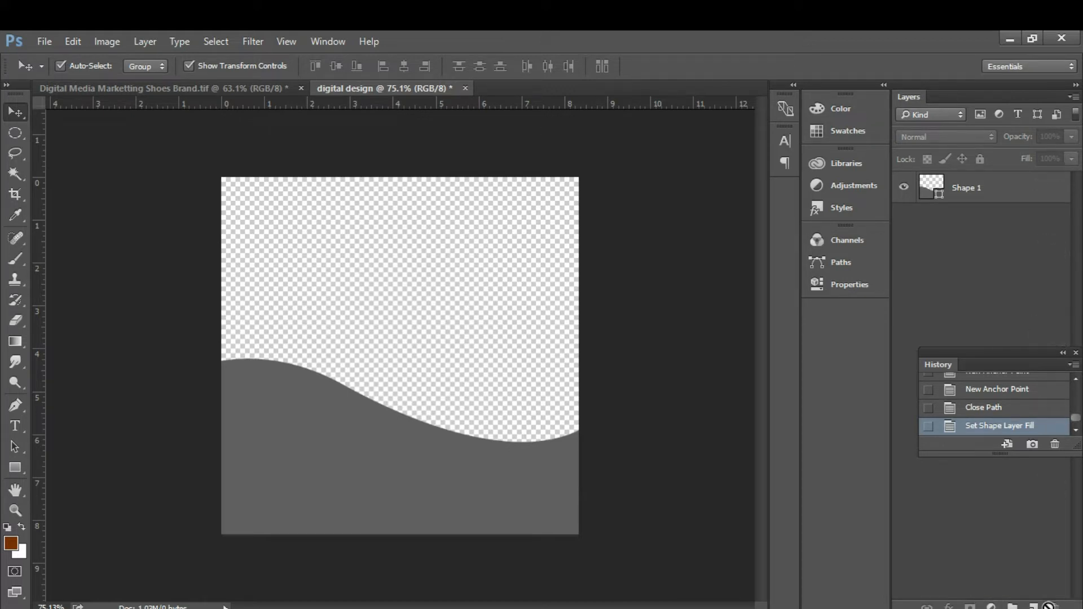
pyautogui.click(1033, 606)
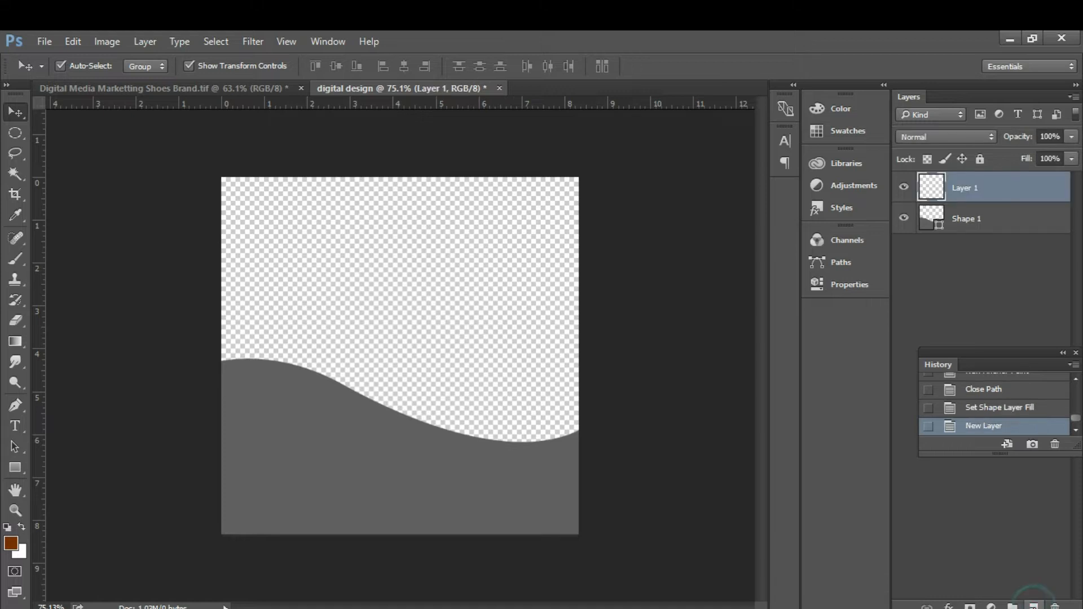
# Rename the new layer "rectangular box".
pyautogui.doubleClick(971, 188)
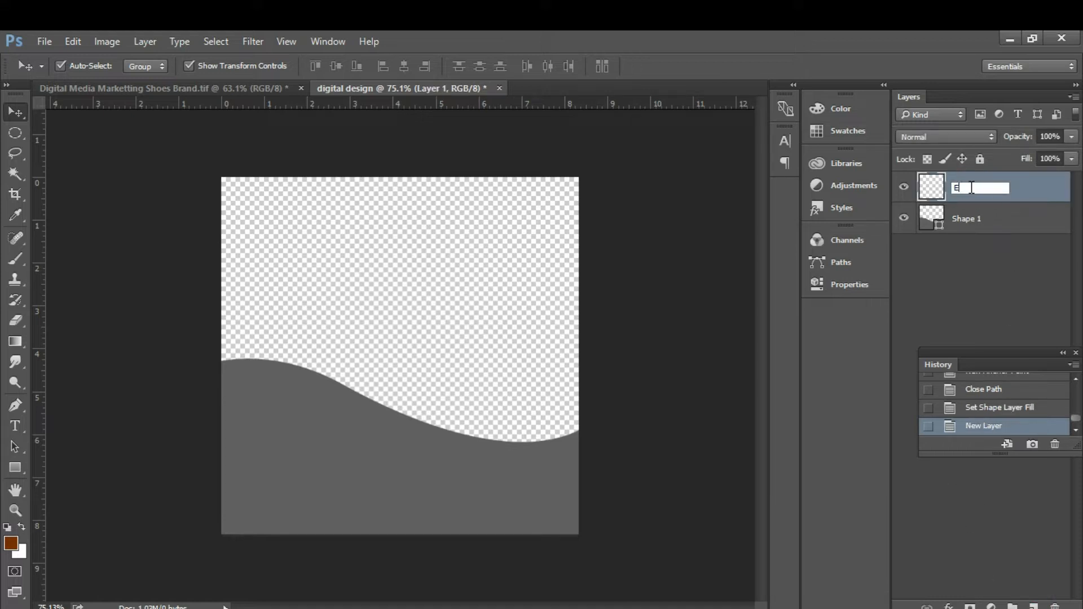
pyautogui.write('Ec')
pyautogui.press('BackSpace')
pyautogui.press('BackSpace')
pyautogui.write('=ra')
pyautogui.press('BackSpace')
pyautogui.write('ectangular box')
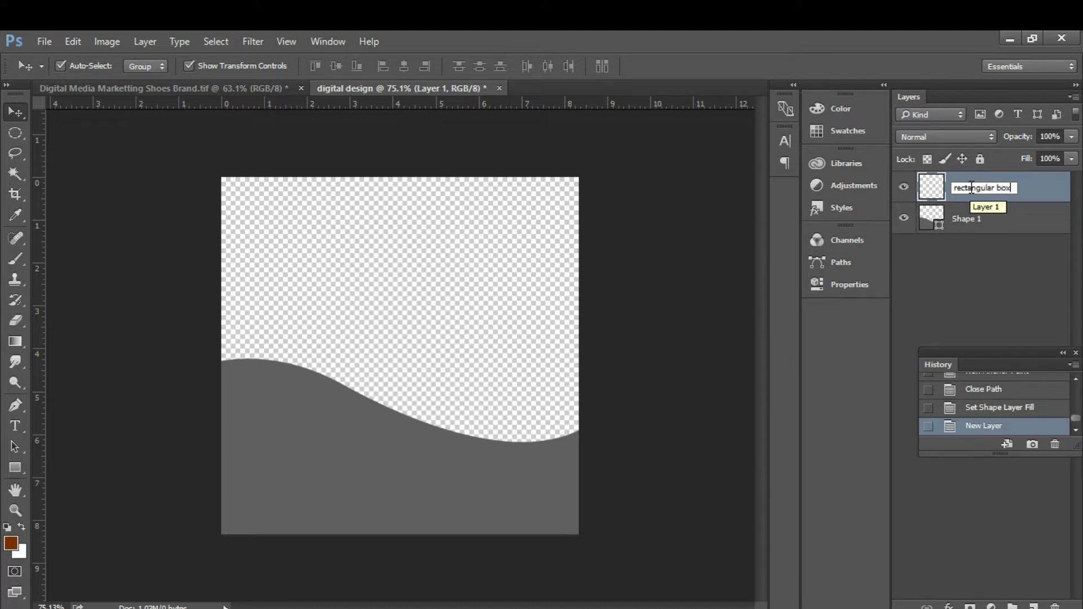
pyautogui.press('Return')
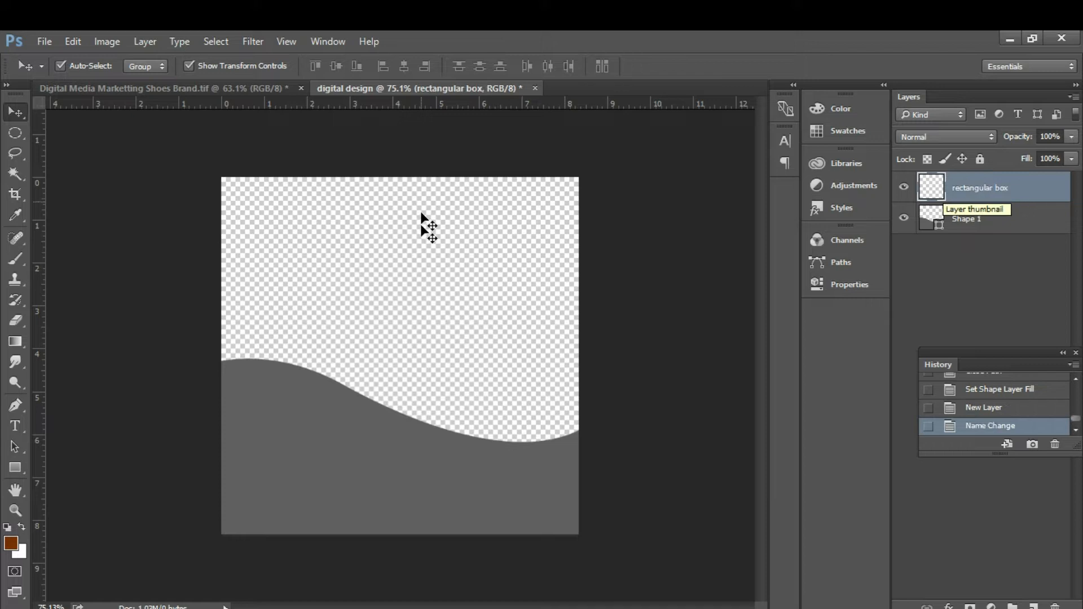
# Select the entire canvas on the rectangular box layer and try to move the selected area.
pyautogui.hotkey('ctrl', 'a')
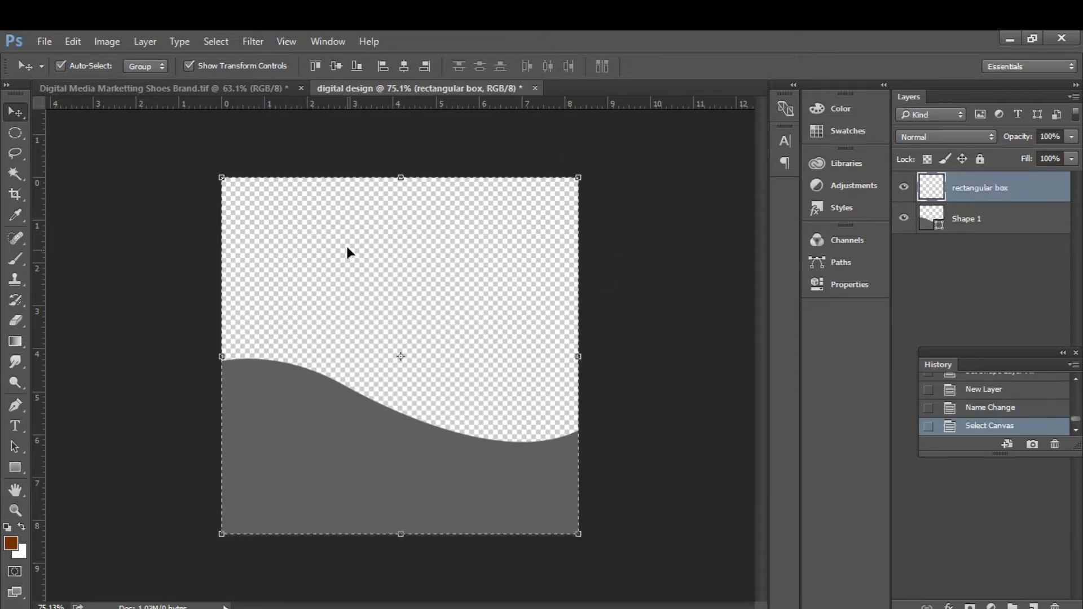
pyautogui.click(365, 196)
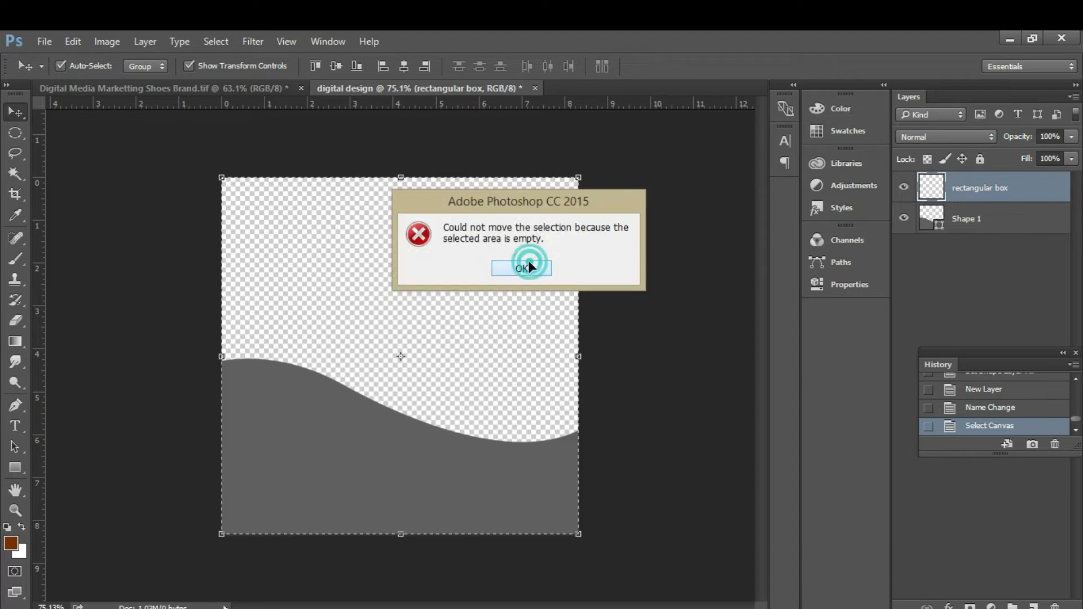
pyautogui.click(524, 266)
pyautogui.click(365, 186)
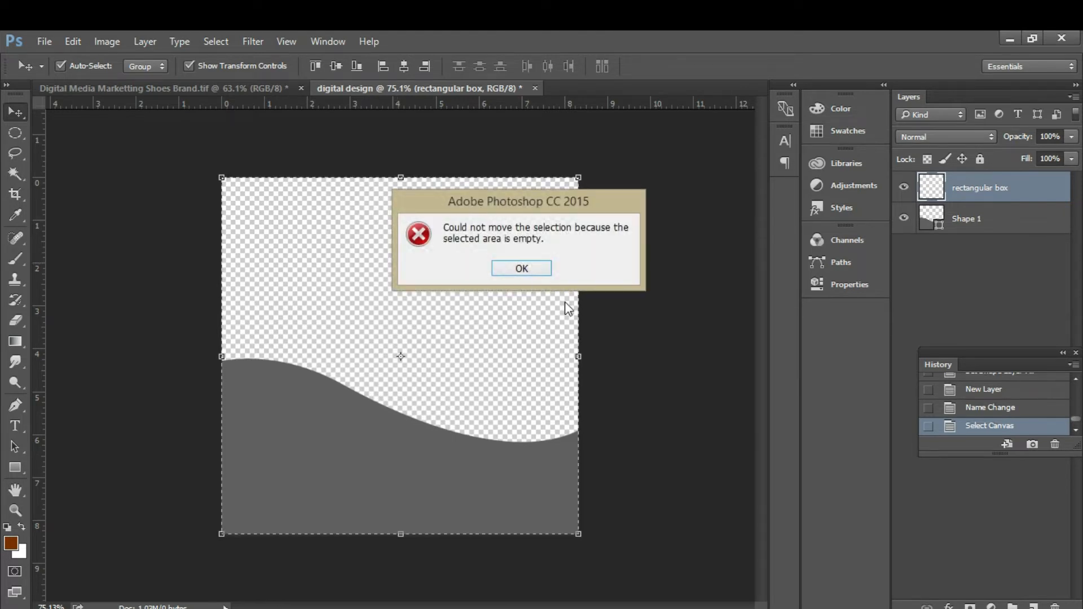
pyautogui.click(510, 271)
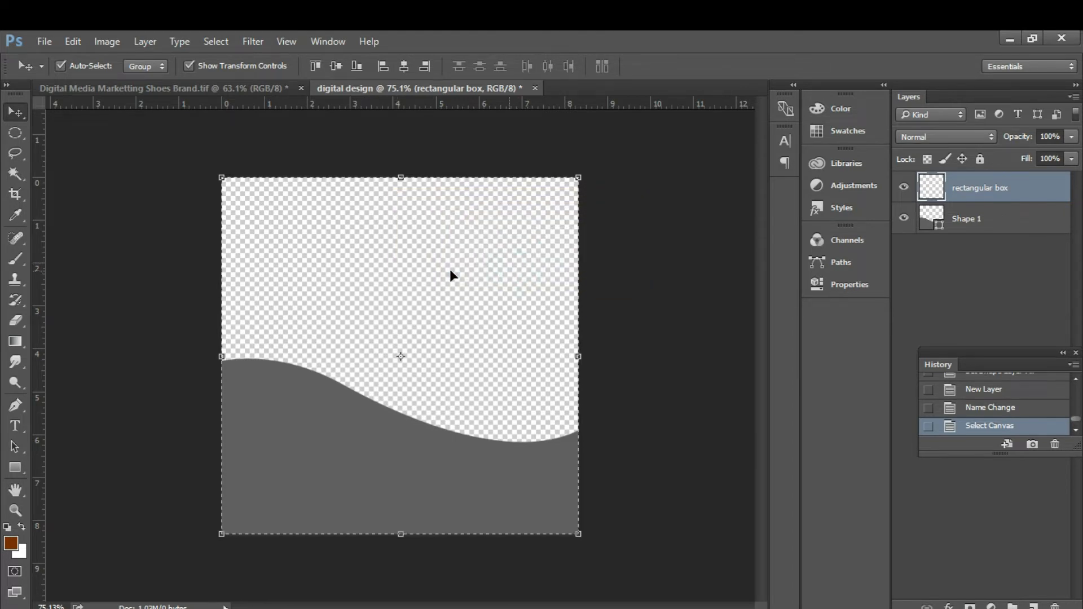
# With the Rectangular Marquee tool active, start a stroke on the full-canvas selection and set its colour to orange d35500.
pyautogui.click(20, 131)
pyautogui.rightClick(295, 205)
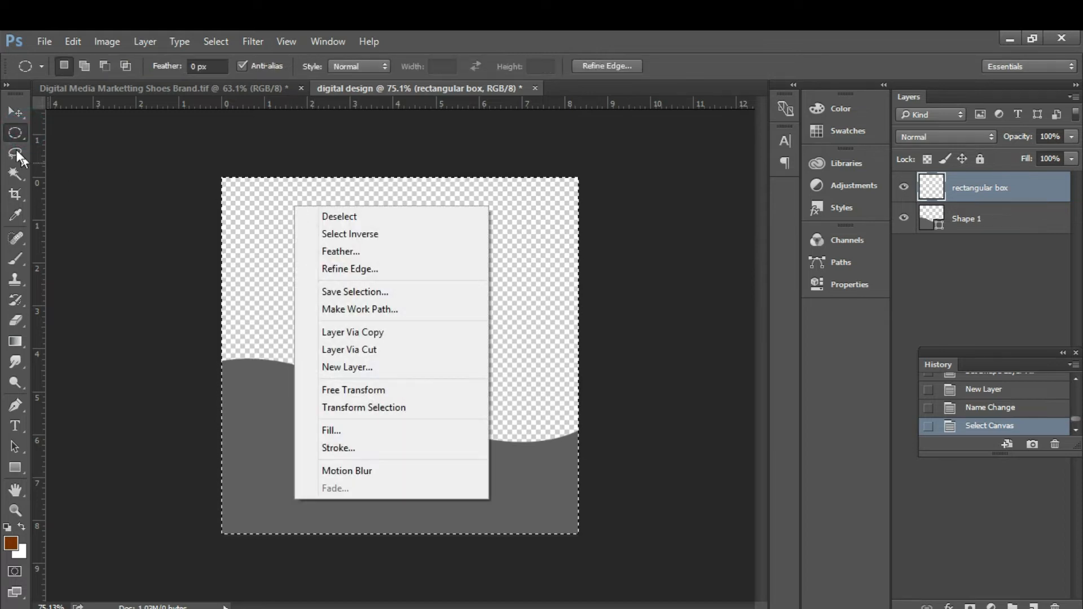
pyautogui.rightClick(14, 132)
pyautogui.click(44, 134)
pyautogui.rightClick(15, 135)
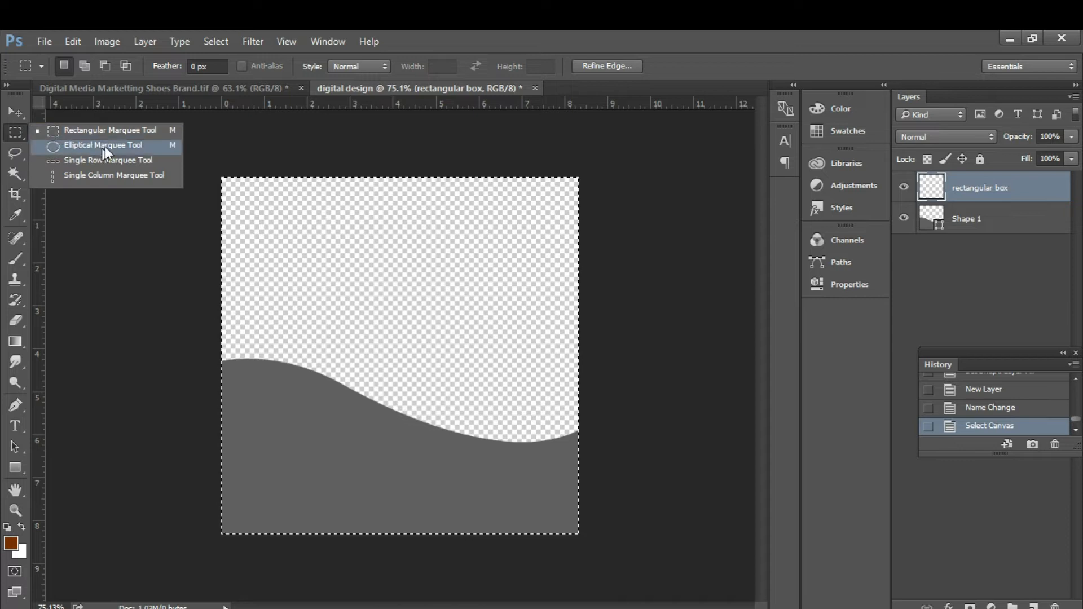
pyautogui.rightClick(277, 220)
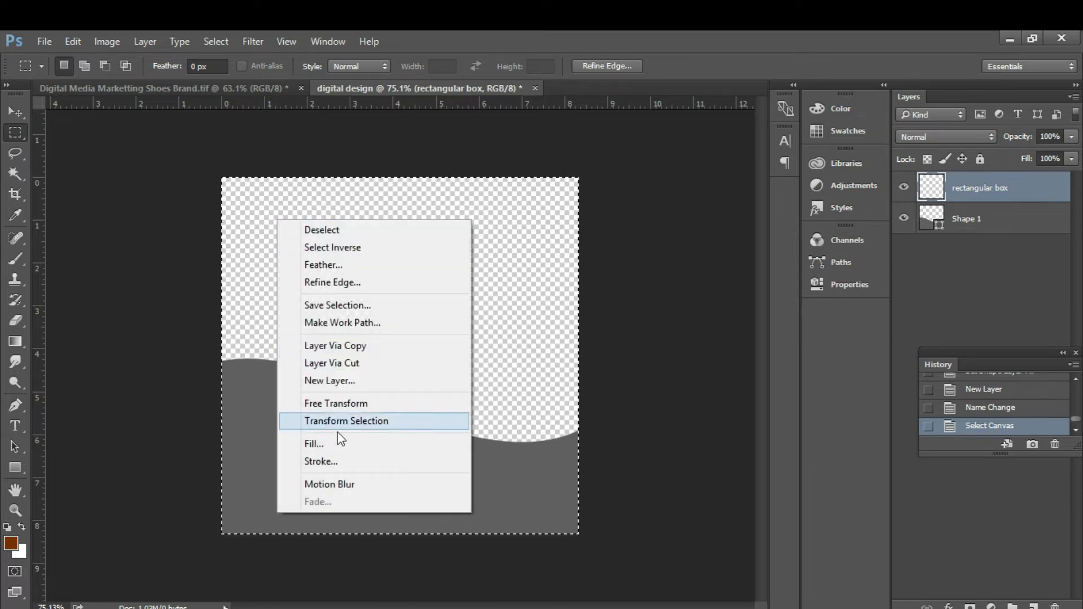
pyautogui.click(331, 460)
pyautogui.moveTo(445, 155); pyautogui.dragTo(520, 143)
pyautogui.click(557, 208)
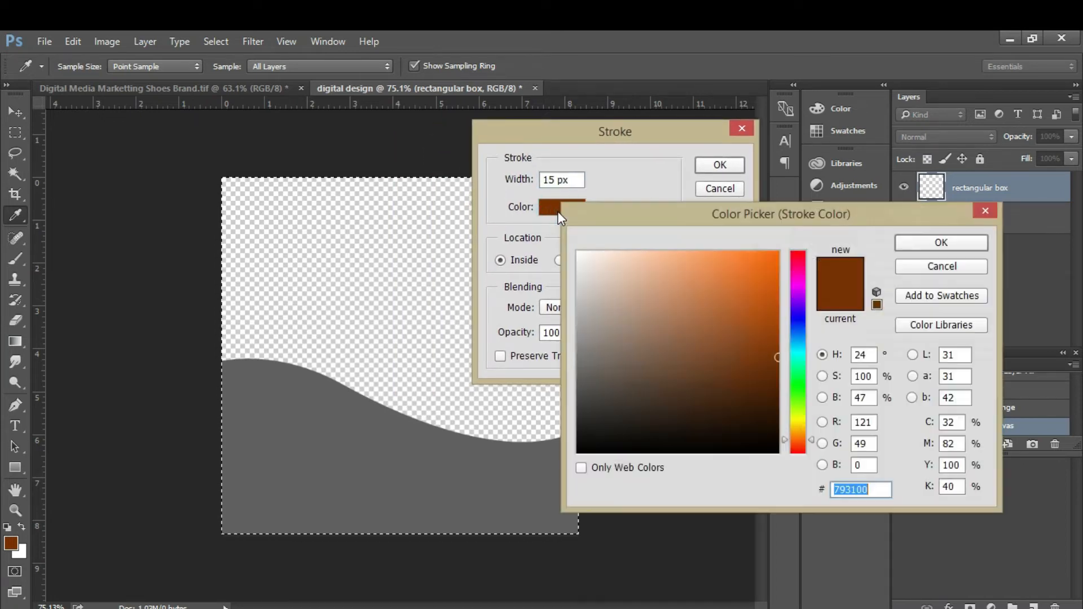
pyautogui.moveTo(766, 297); pyautogui.dragTo(779, 286)
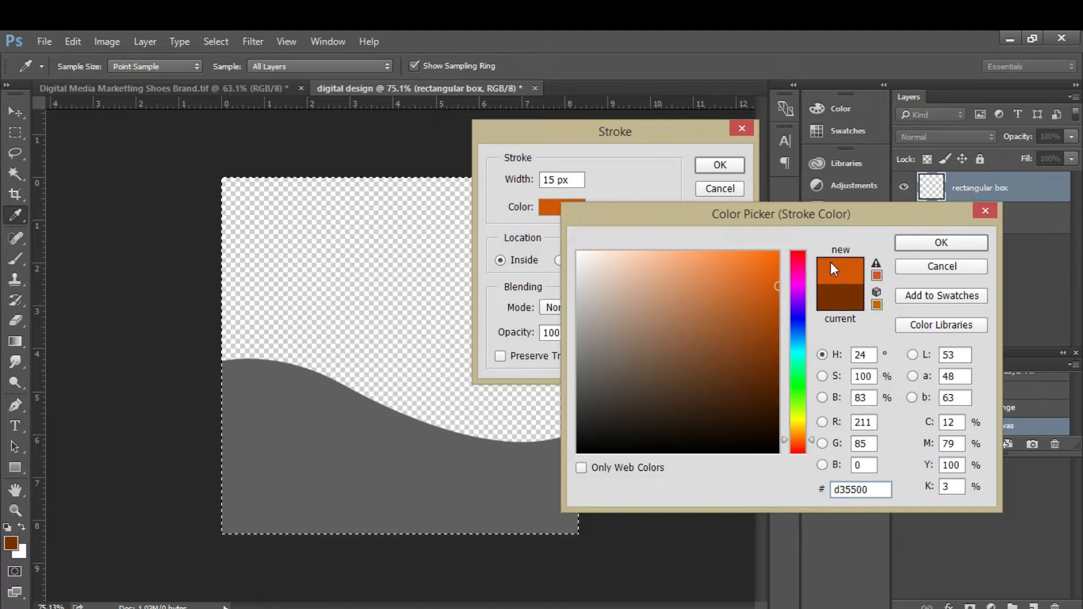
pyautogui.click(909, 244)
# Try to apply a 15 px inside stroke to the canvas selection with Preserve Transparency enabled.
pyautogui.click(558, 180)
pyautogui.moveTo(556, 180); pyautogui.dragTo(537, 185)
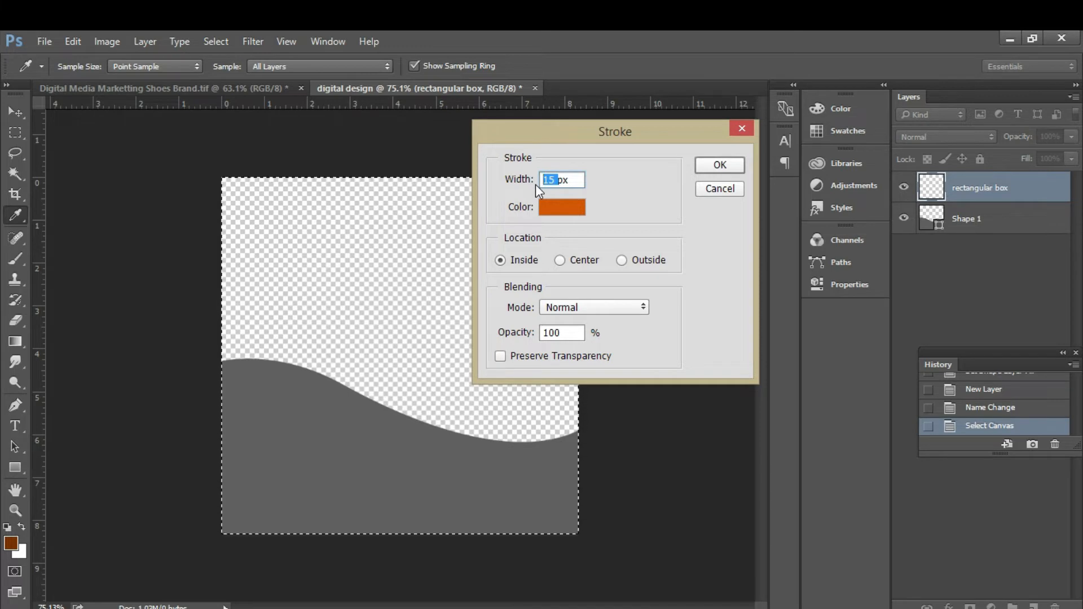
pyautogui.write('15')
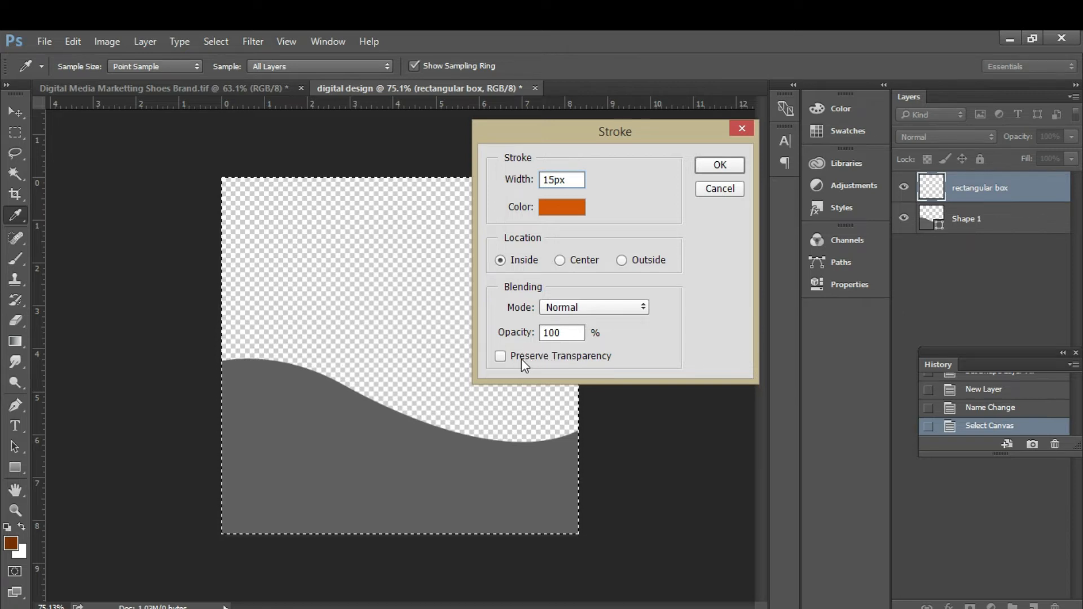
pyautogui.click(503, 357)
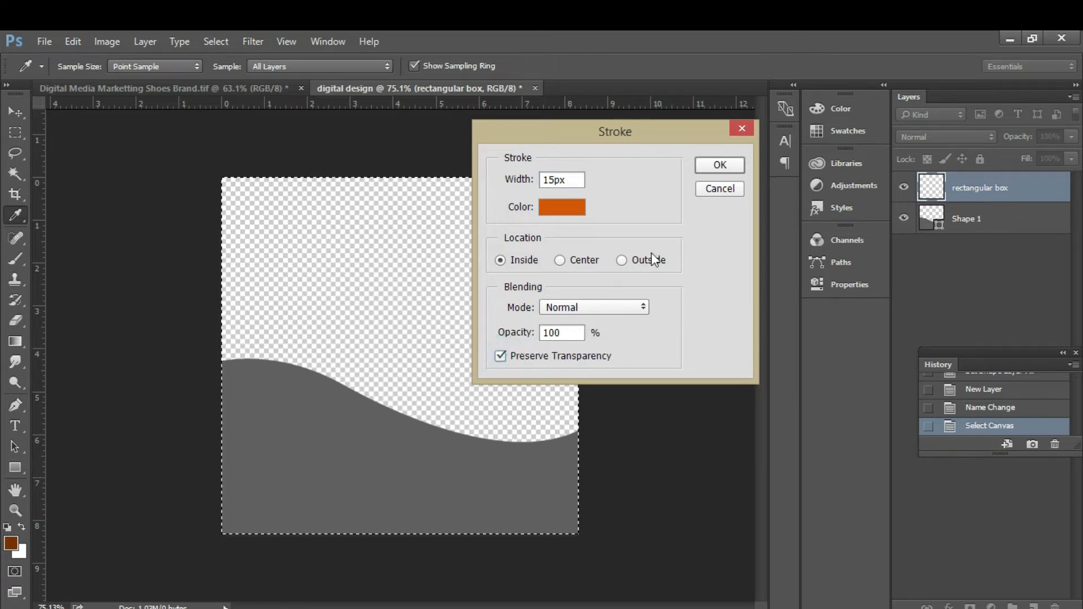
pyautogui.click(719, 168)
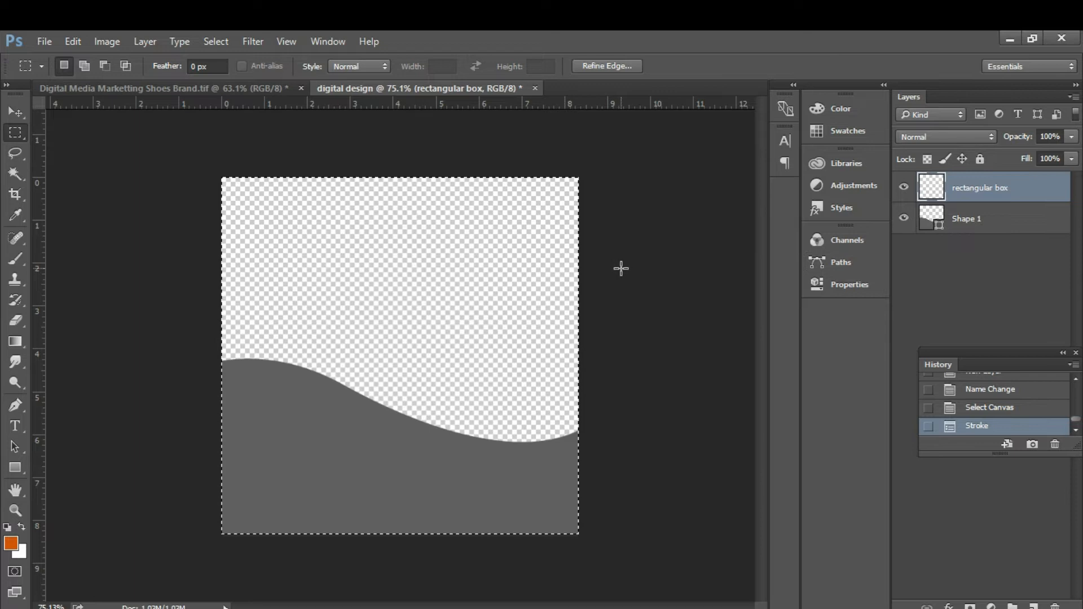
pyautogui.hotkey('ctrl', 'z')
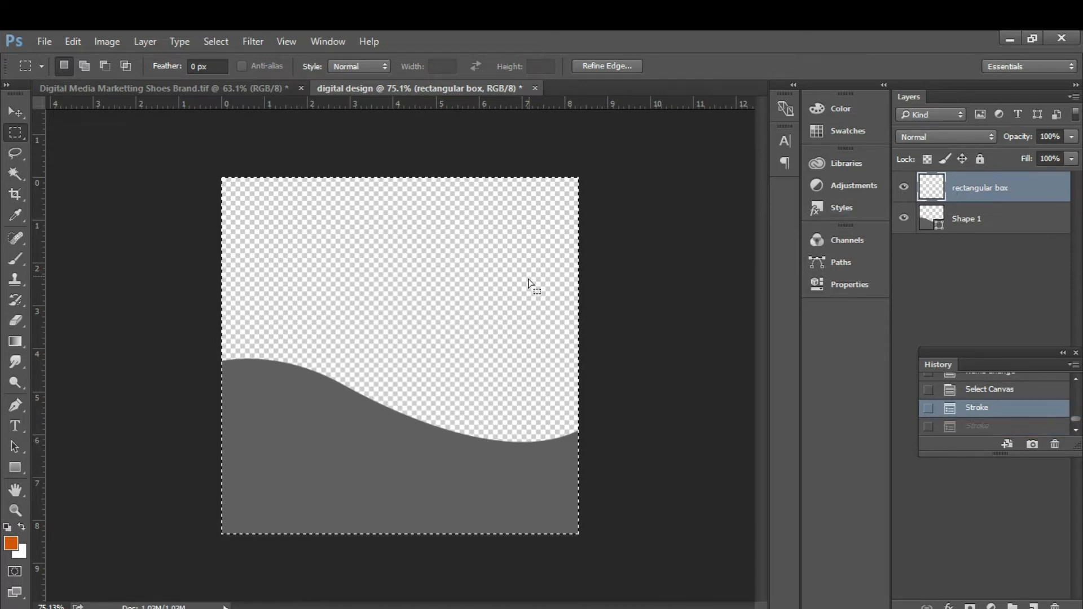
# Stroke the canvas selection on the inside at 15 px in orange with Preserve Transparency off, and deselect.
pyautogui.rightClick(297, 213)
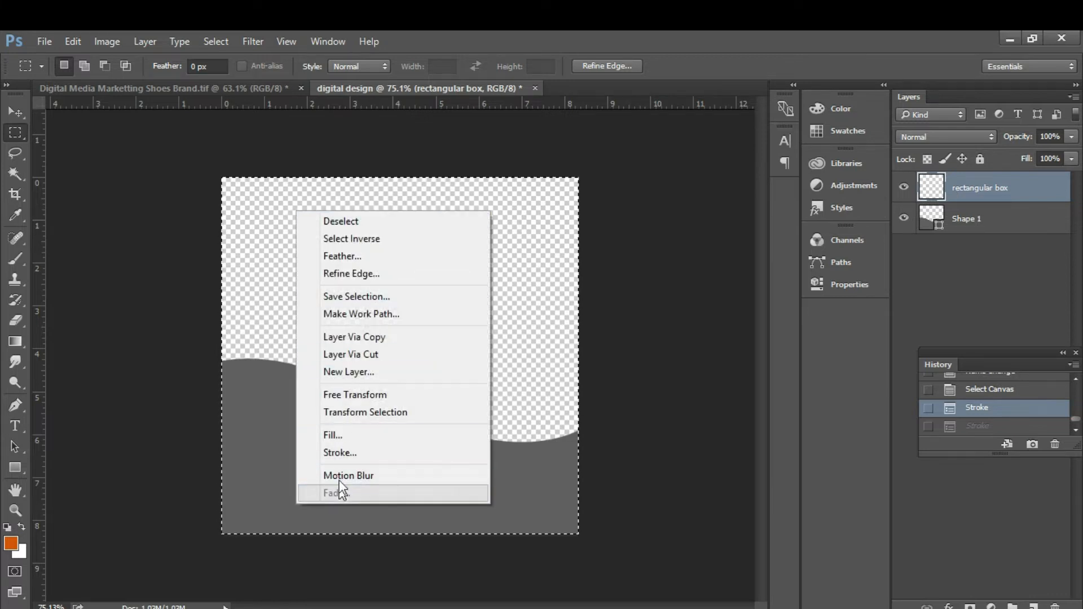
pyautogui.click(341, 454)
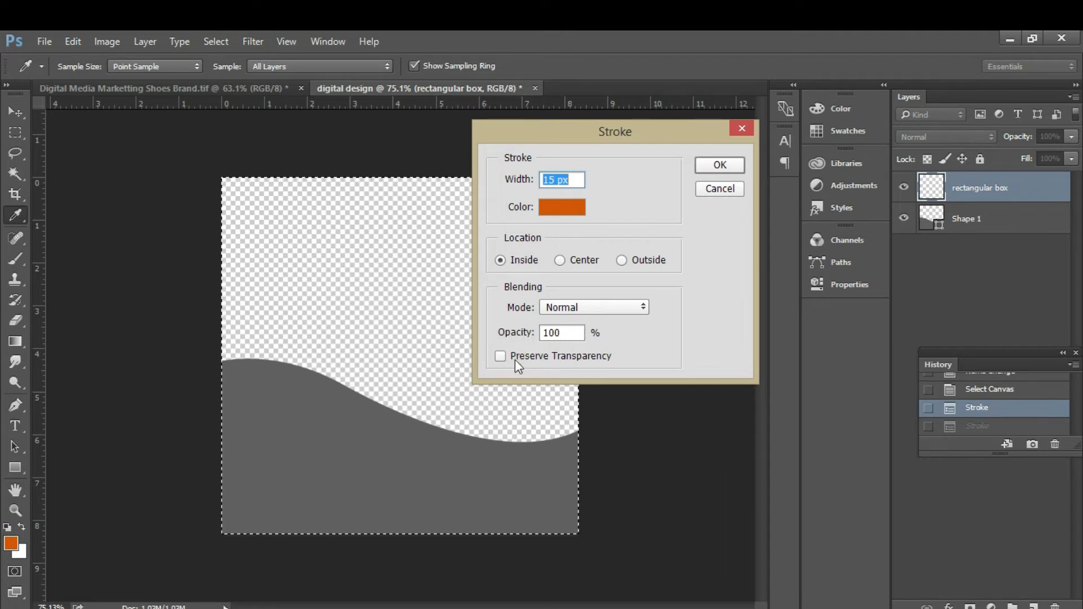
pyautogui.click(717, 165)
pyautogui.press('m')
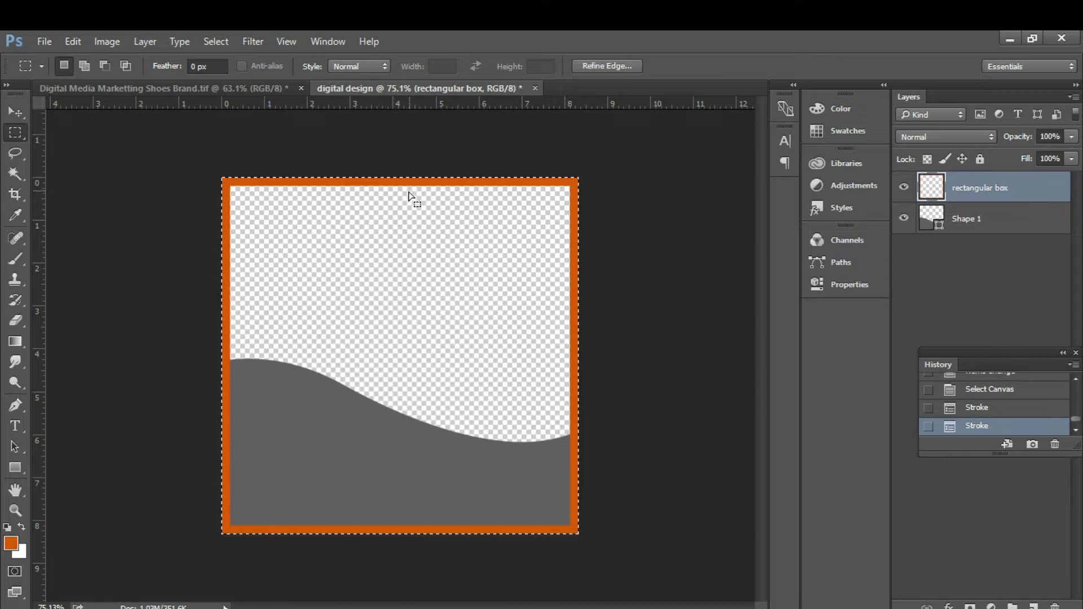
pyautogui.hotkey('ctrl', 'd')
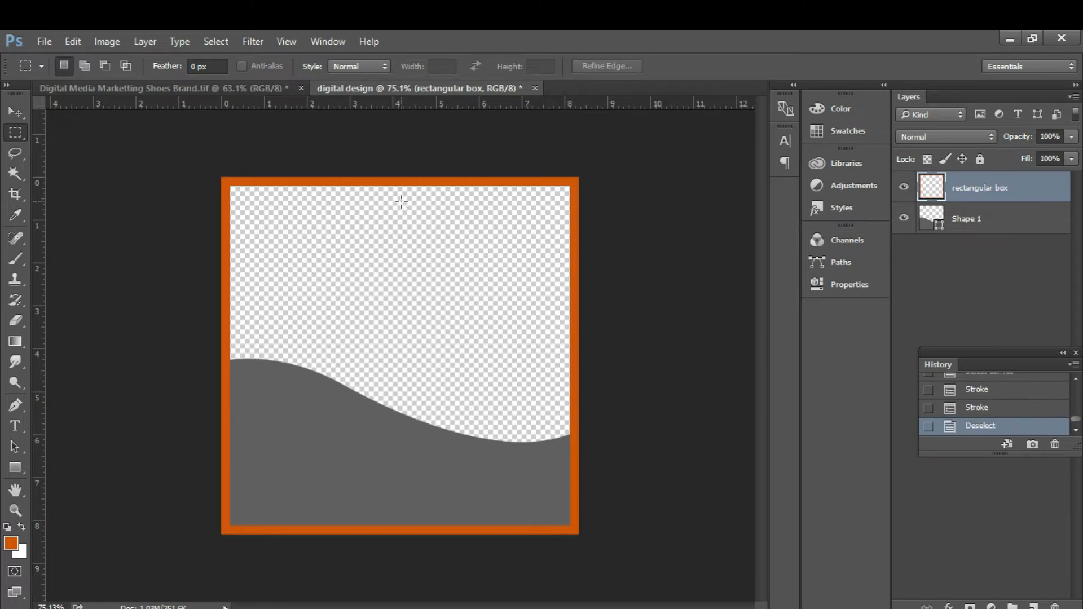
# Scale the orange frame proportionally about its centre to about 93.8%, leaving an even margin inside the canvas edges.
pyautogui.hotkey('ctrl', 't')
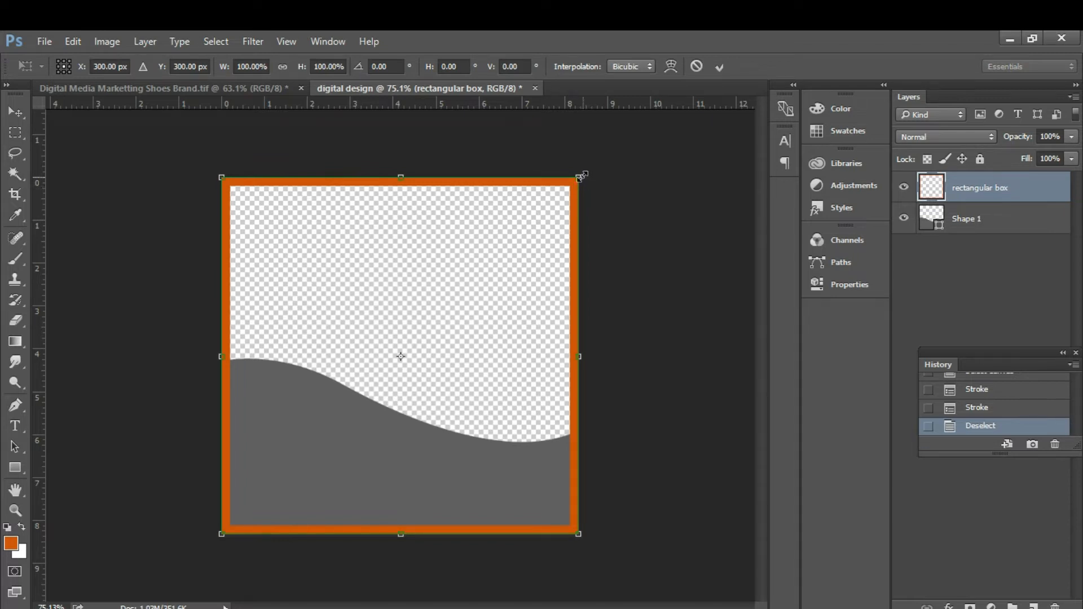
pyautogui.moveTo(581, 176); pyautogui.dragTo(573, 189)
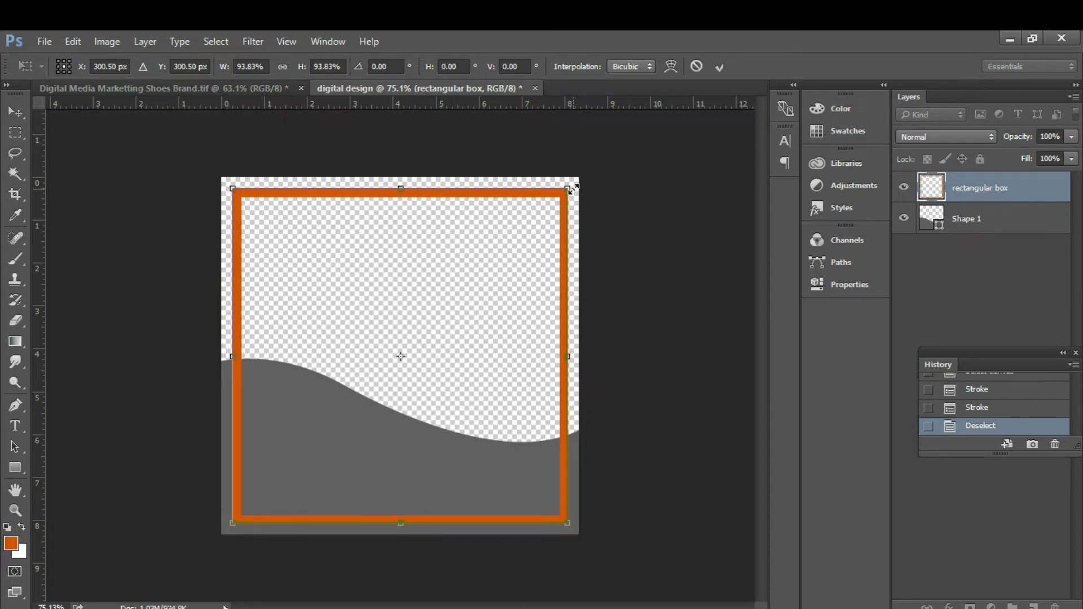
pyautogui.press('Return')
pyautogui.press('m')
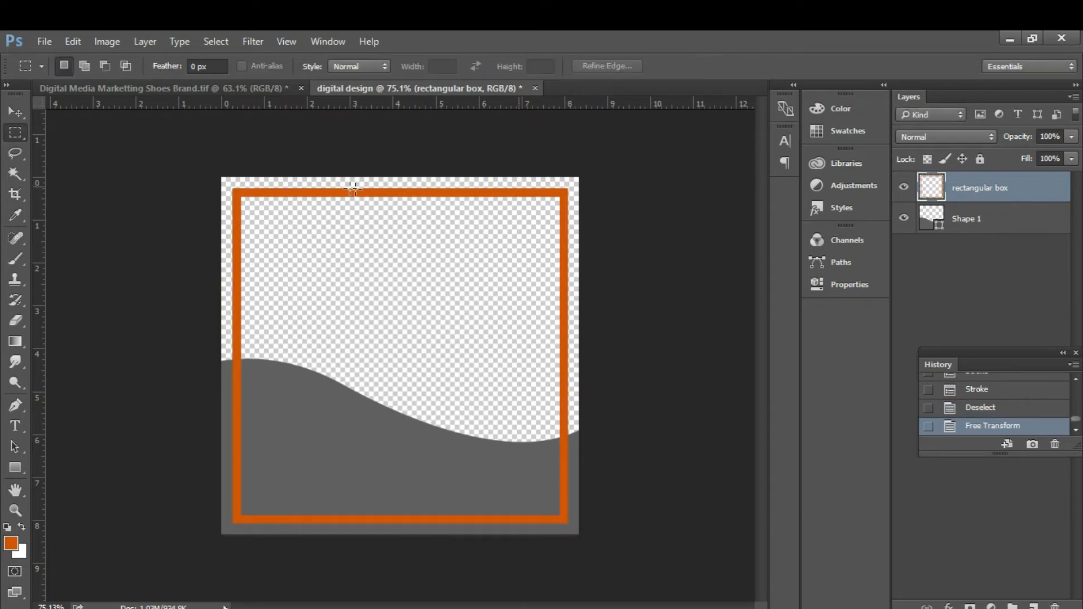
# Check the finished shoe ad for reference, and add a new layer named "bg" beneath the wave shape in the digital design document.
pyautogui.click(193, 85)
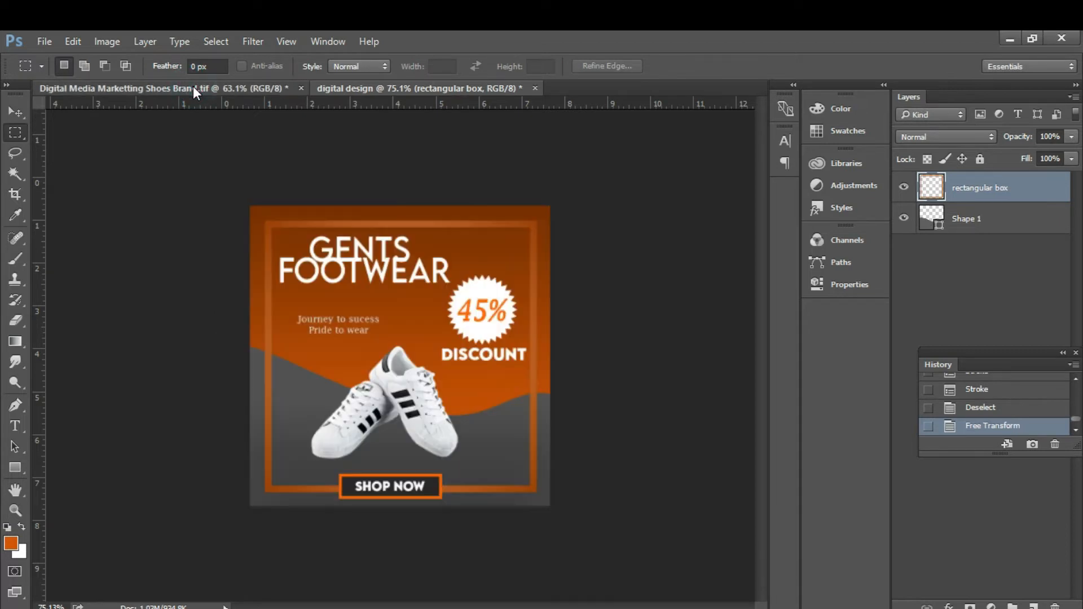
pyautogui.click(389, 91)
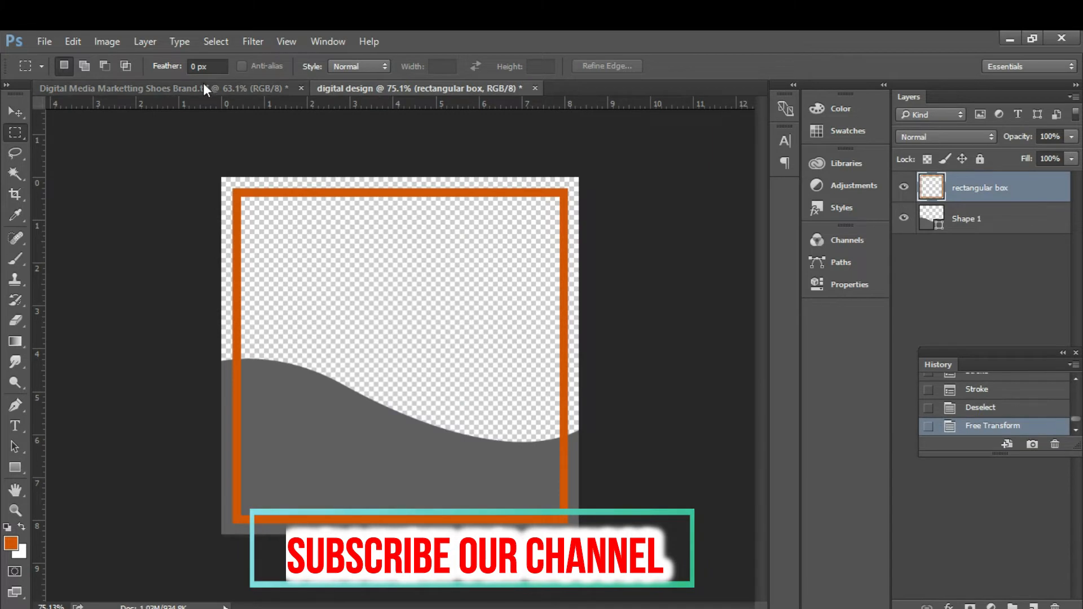
pyautogui.click(203, 88)
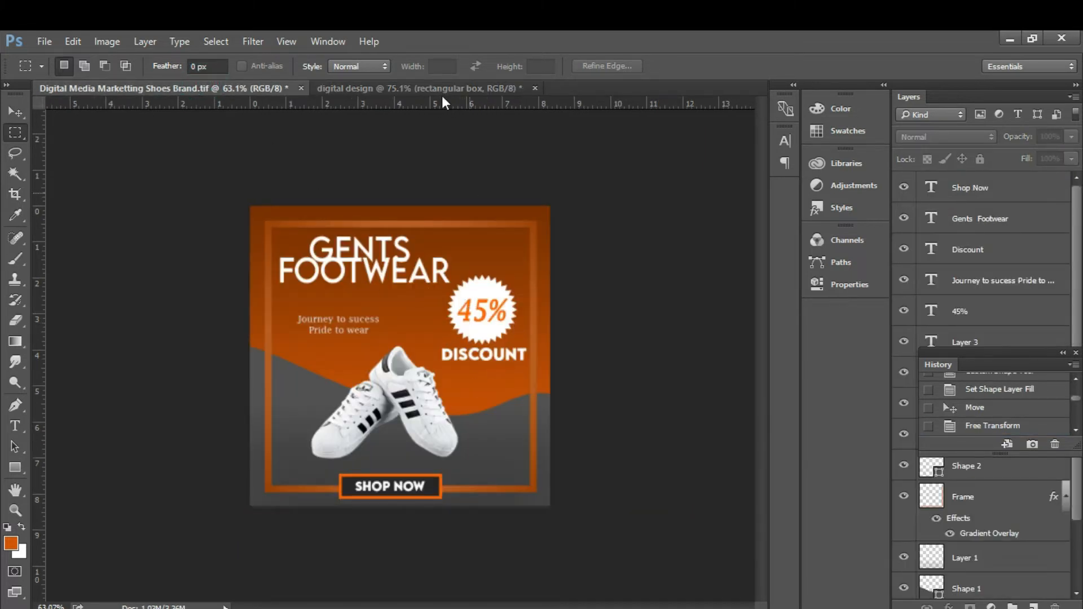
pyautogui.click(423, 90)
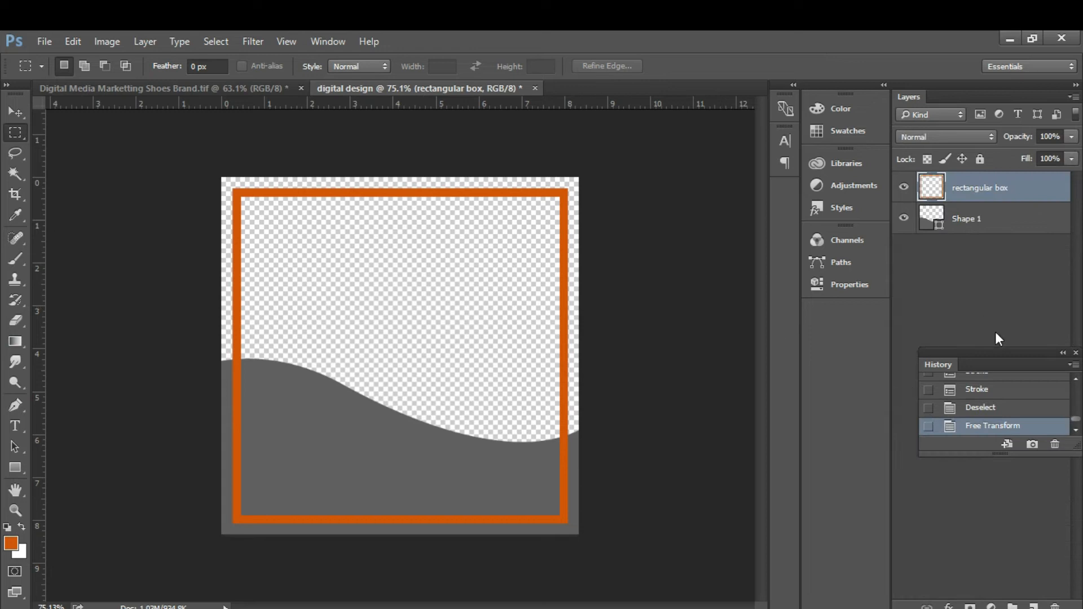
pyautogui.click(1031, 530)
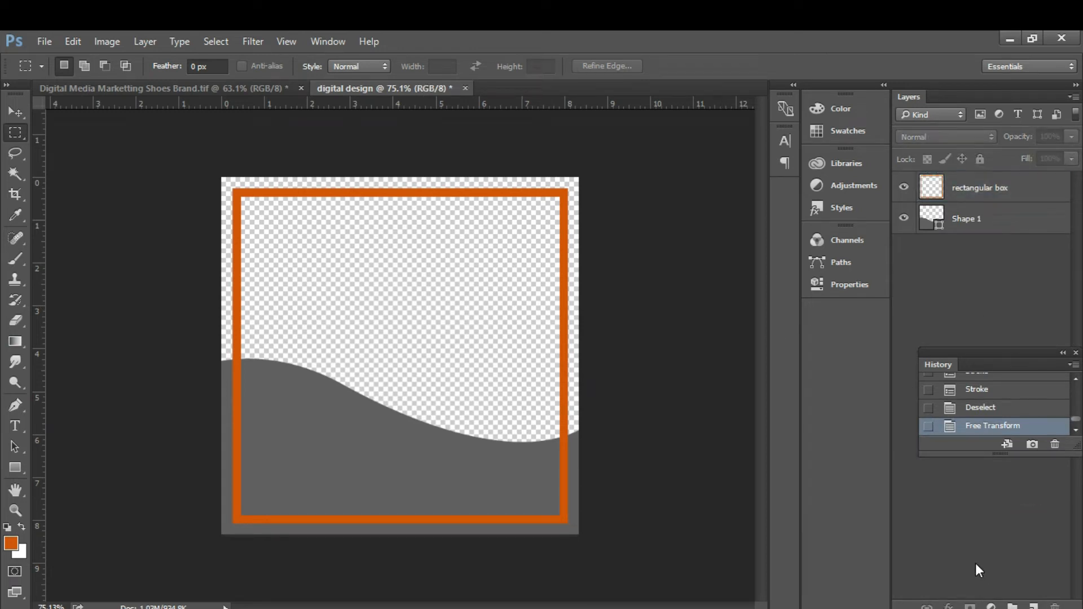
pyautogui.hotkey('ctrl', 'shift', 'n')
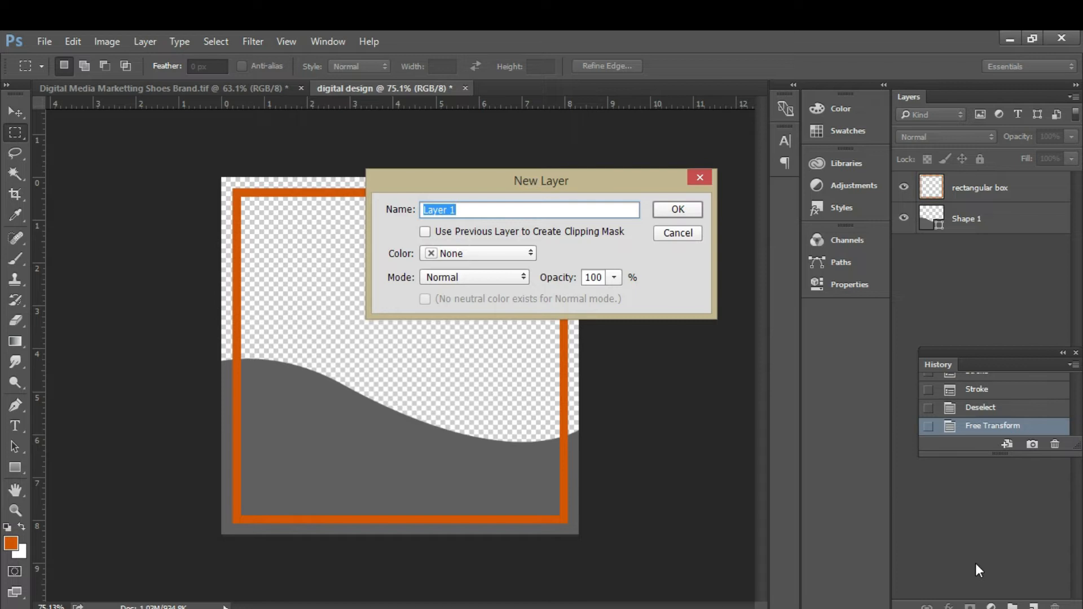
pyautogui.write('bg')
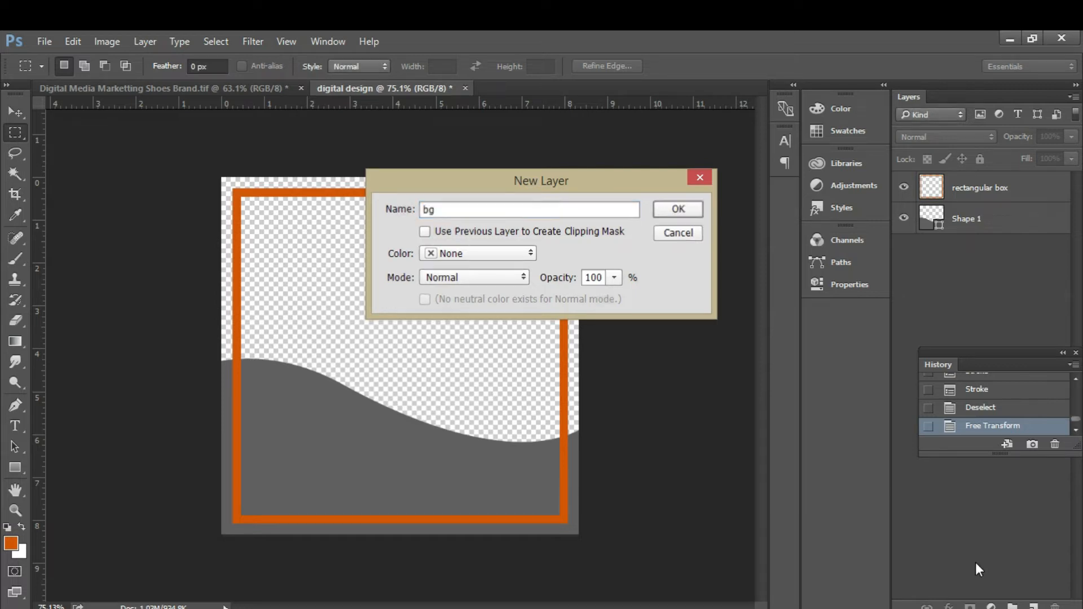
pyautogui.press('Return')
pyautogui.moveTo(971, 192); pyautogui.dragTo(970, 272)
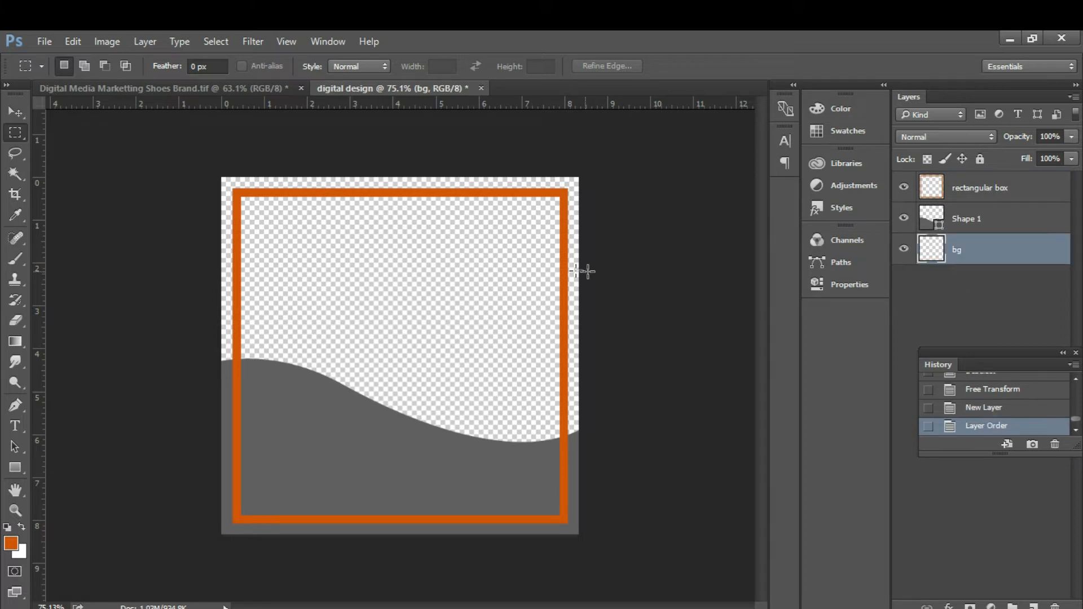
# Fill the bg layer with orange c34f00 using the Paint Bucket, hiding the wave and rectangular box layers only during the fill.
pyautogui.click(903, 218)
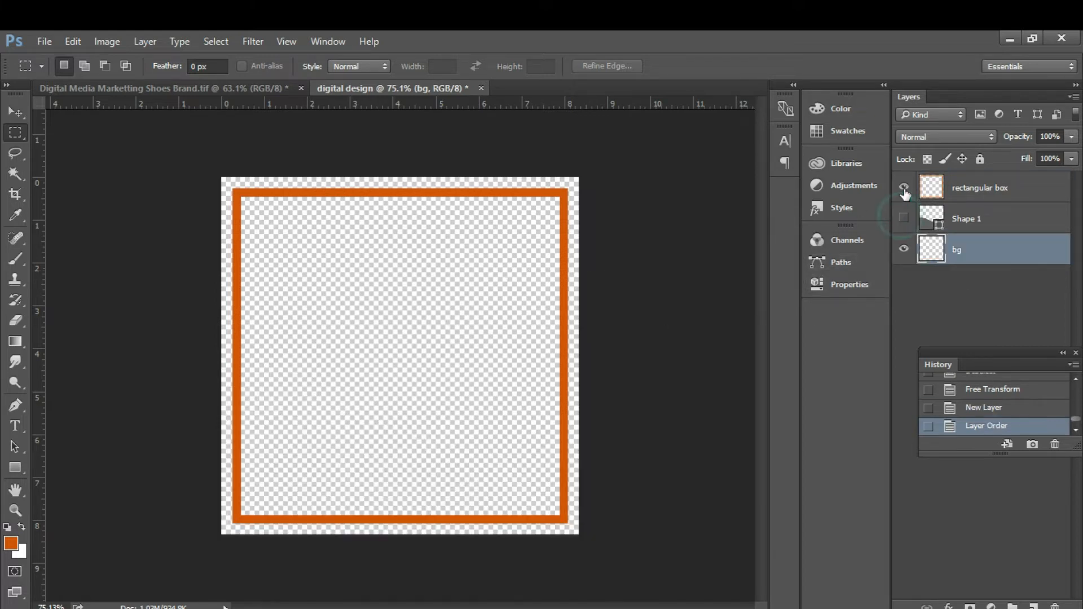
pyautogui.click(904, 188)
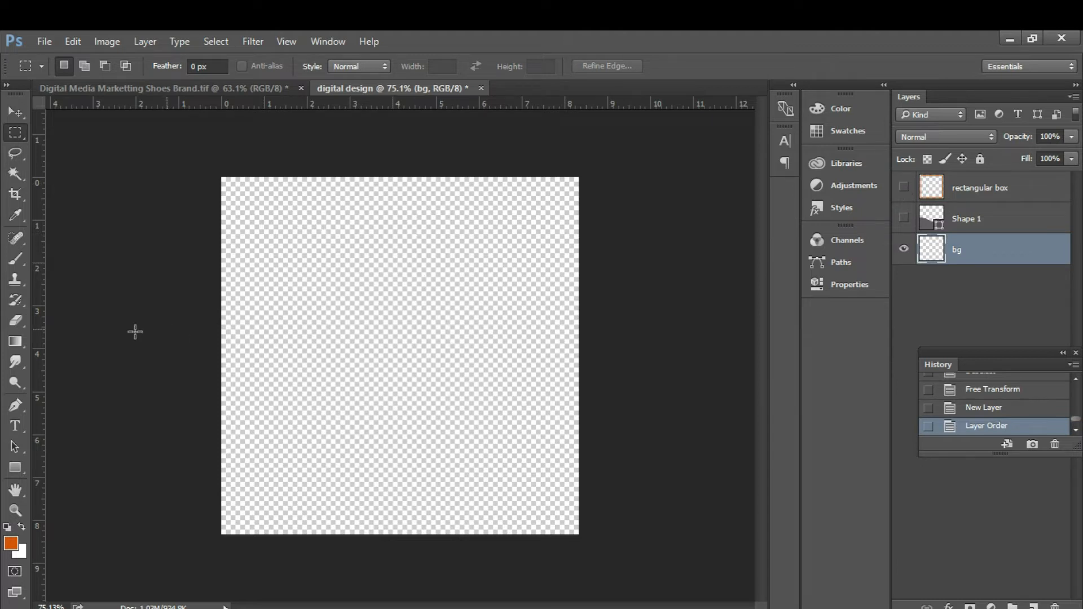
pyautogui.press('g')
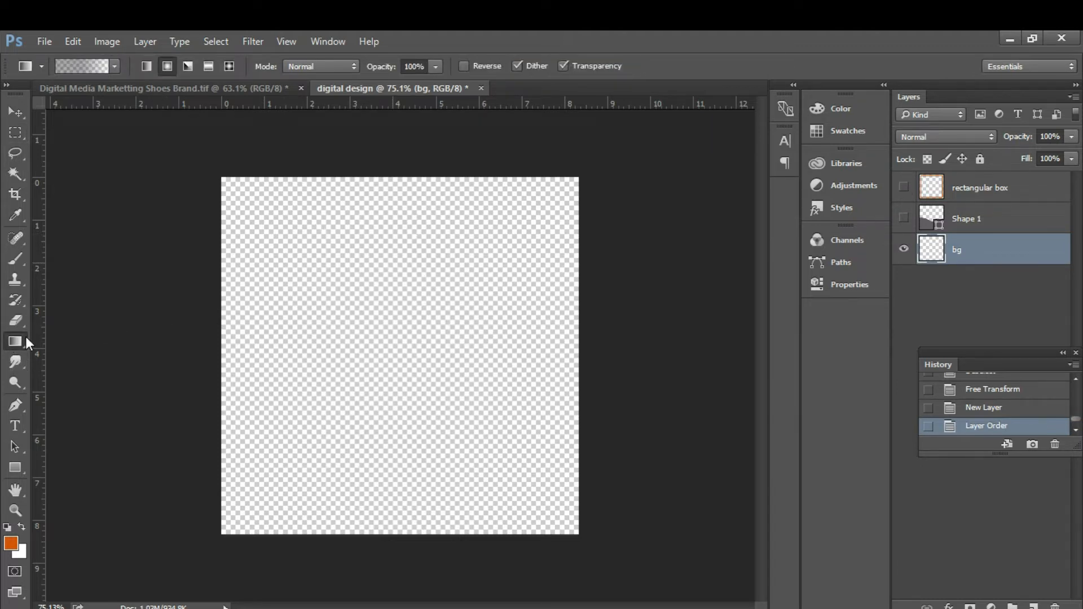
pyautogui.rightClick(26, 336)
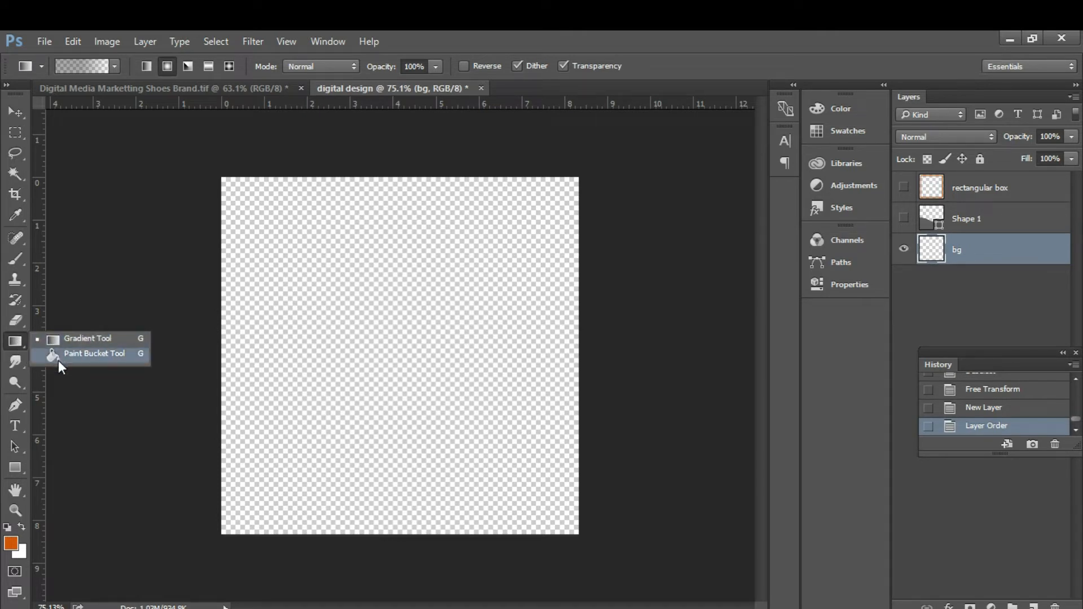
pyautogui.click(58, 358)
pyautogui.click(23, 545)
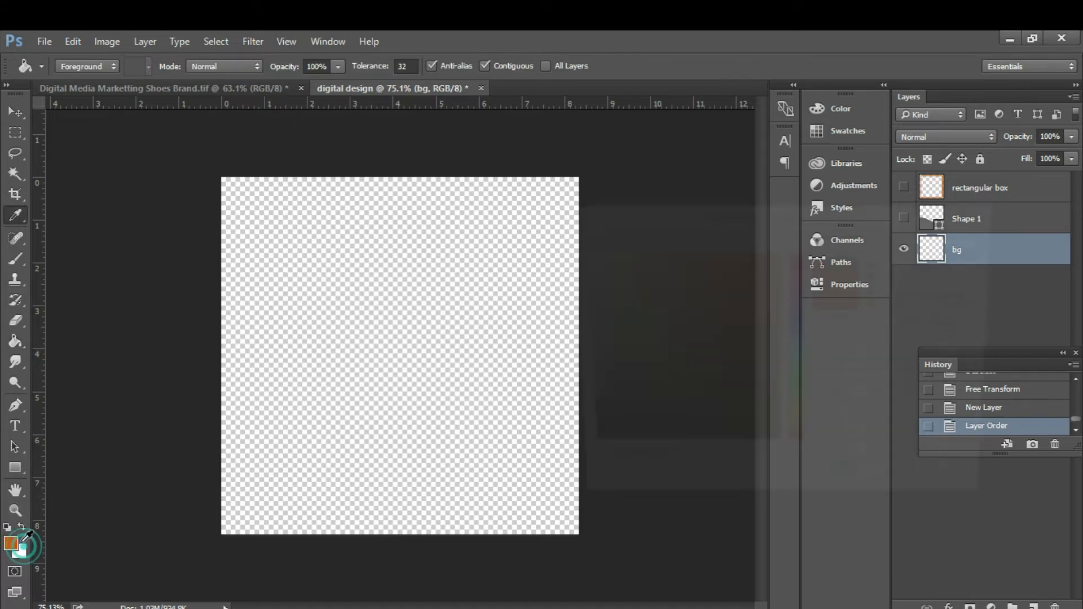
pyautogui.moveTo(761, 299); pyautogui.dragTo(784, 298)
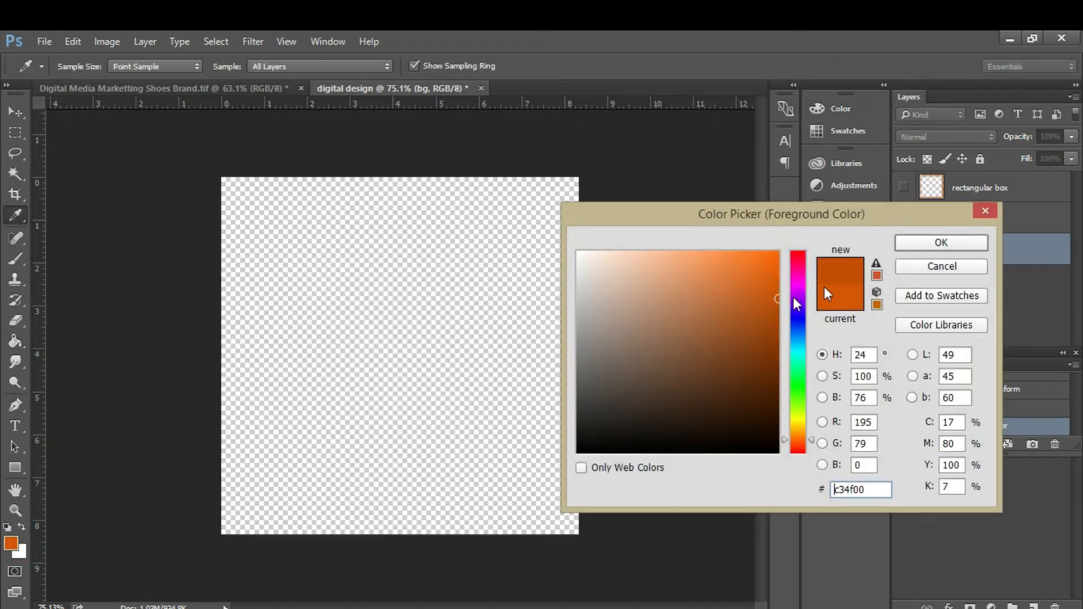
pyautogui.click(906, 245)
pyautogui.click(364, 282)
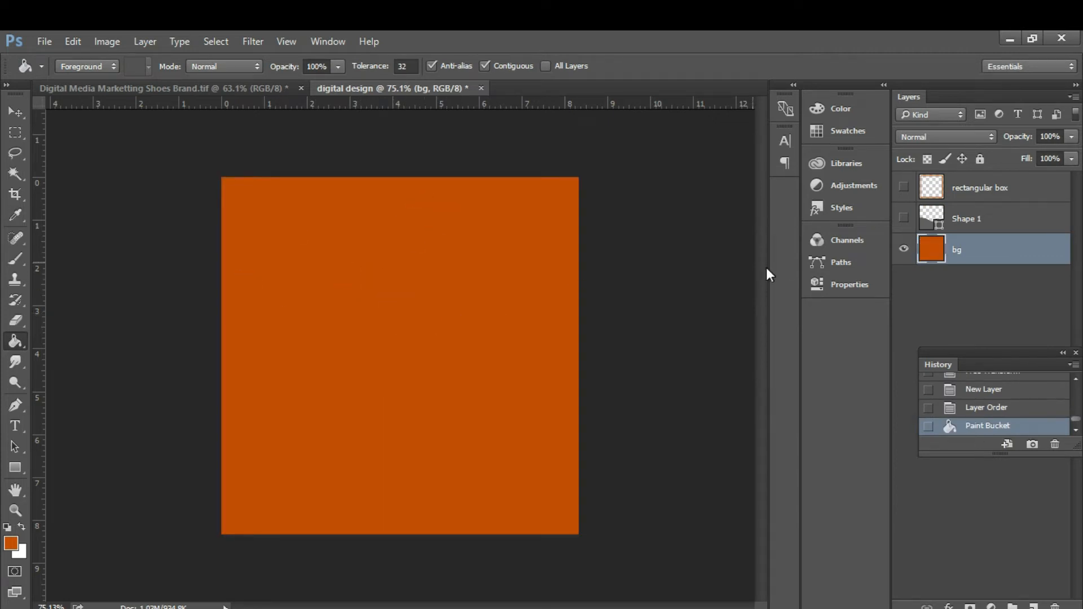
pyautogui.click(903, 217)
pyautogui.click(905, 187)
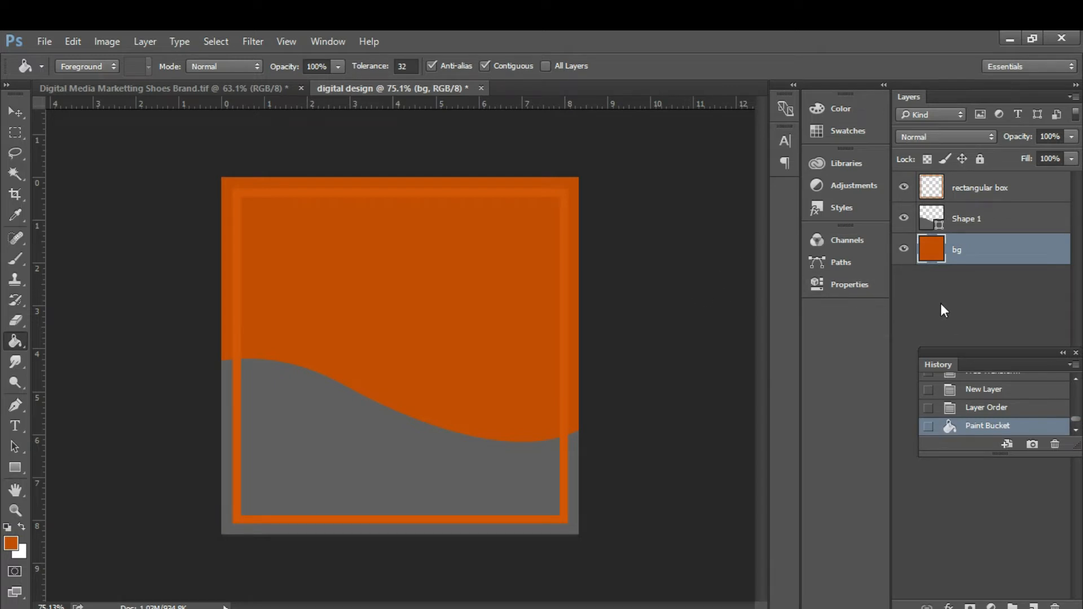
# Try the Dissolve, Darken, Color Dodge, Hard Light, Divide and Color blend modes on the bg layer.
pyautogui.click(911, 138)
pyautogui.click(909, 158)
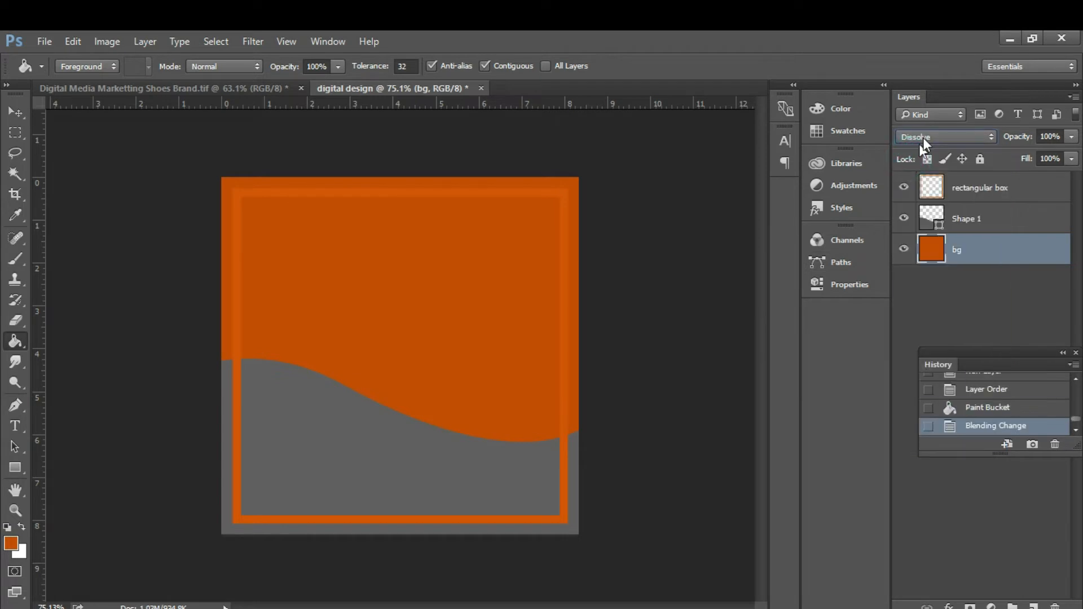
pyautogui.click(926, 133)
pyautogui.click(931, 179)
pyautogui.click(931, 137)
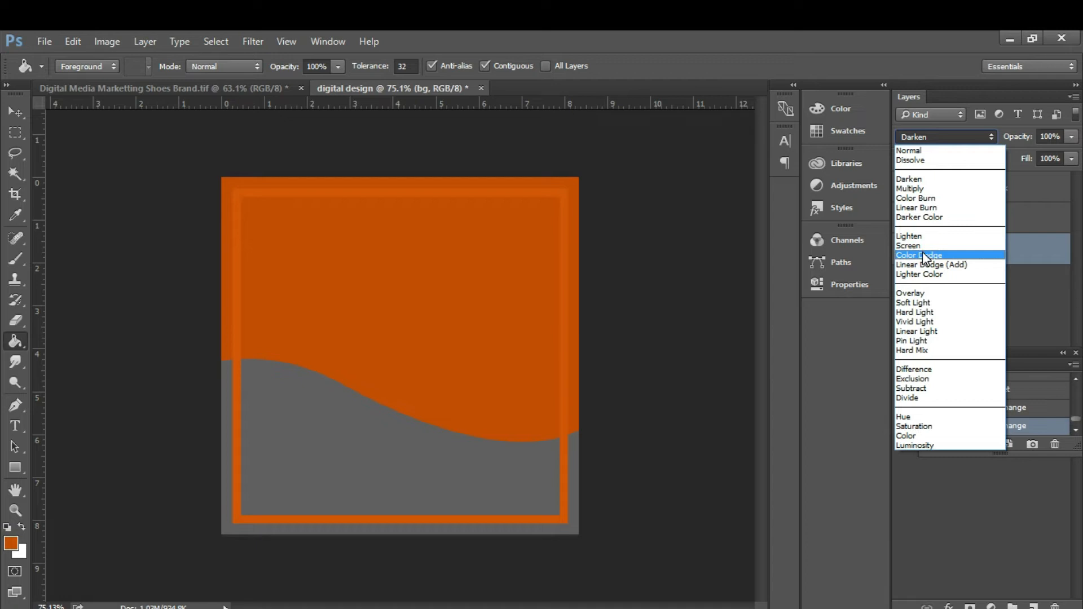
pyautogui.click(922, 251)
pyautogui.click(926, 135)
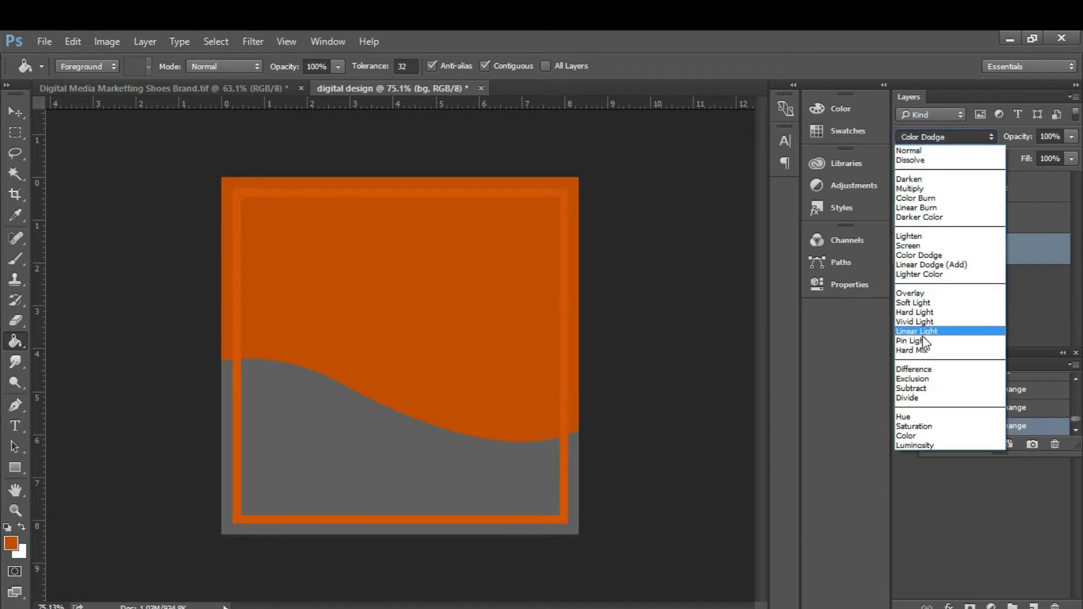
pyautogui.click(915, 312)
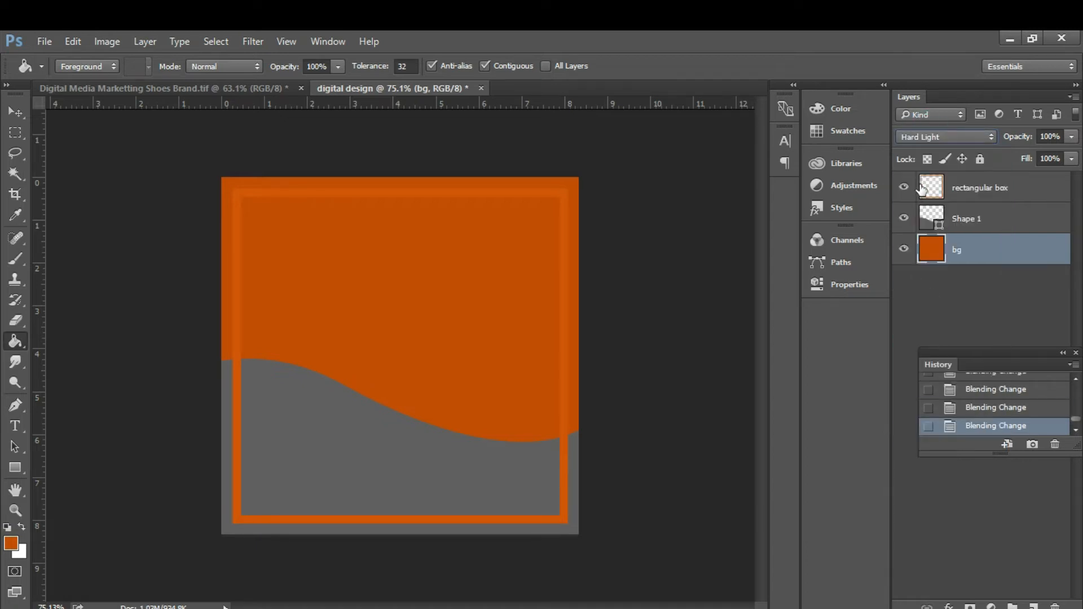
pyautogui.click(923, 139)
pyautogui.click(910, 395)
pyautogui.click(926, 137)
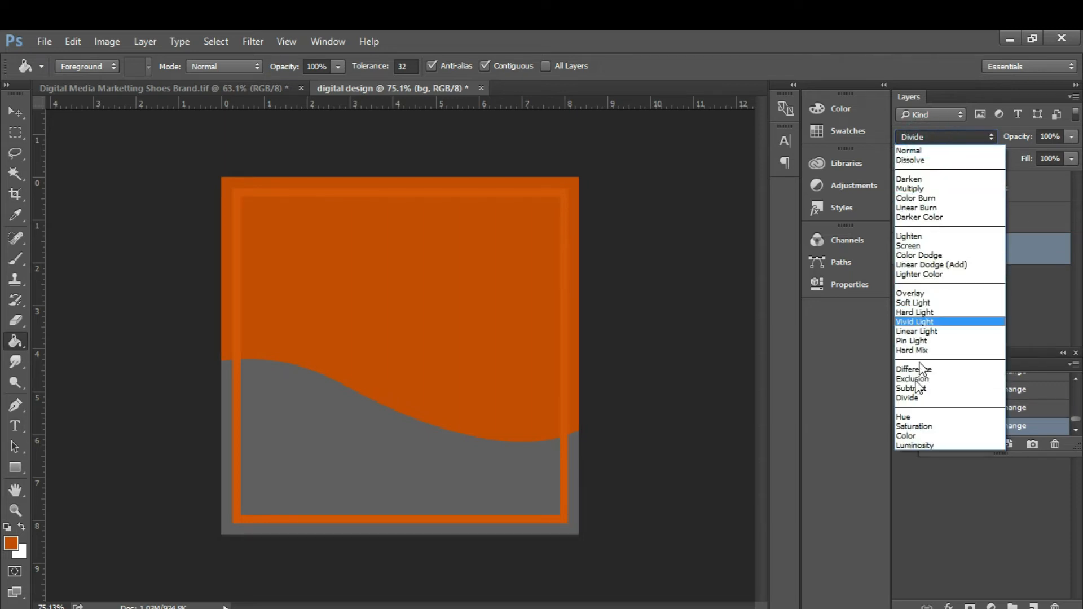
pyautogui.click(903, 434)
# Set the bg layer's blend mode to Linear Light.
pyautogui.click(928, 136)
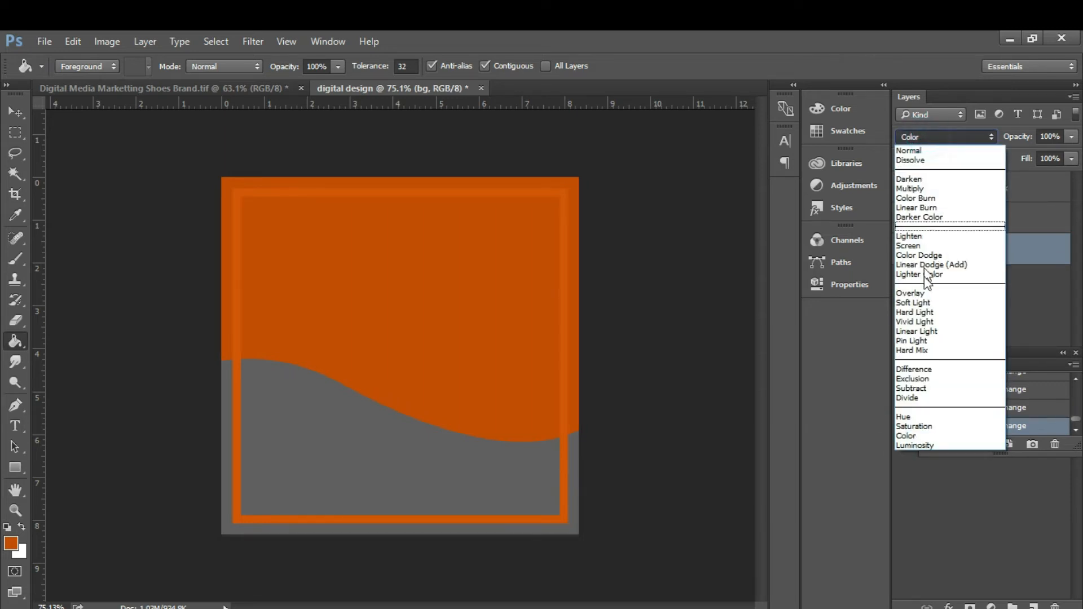
pyautogui.click(917, 331)
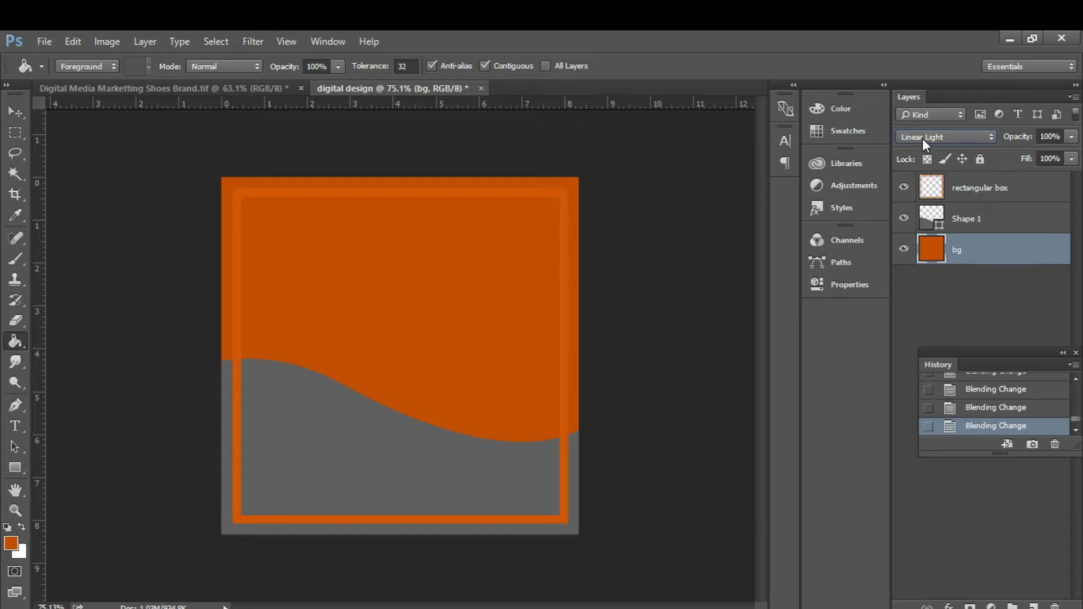
pyautogui.click(930, 116)
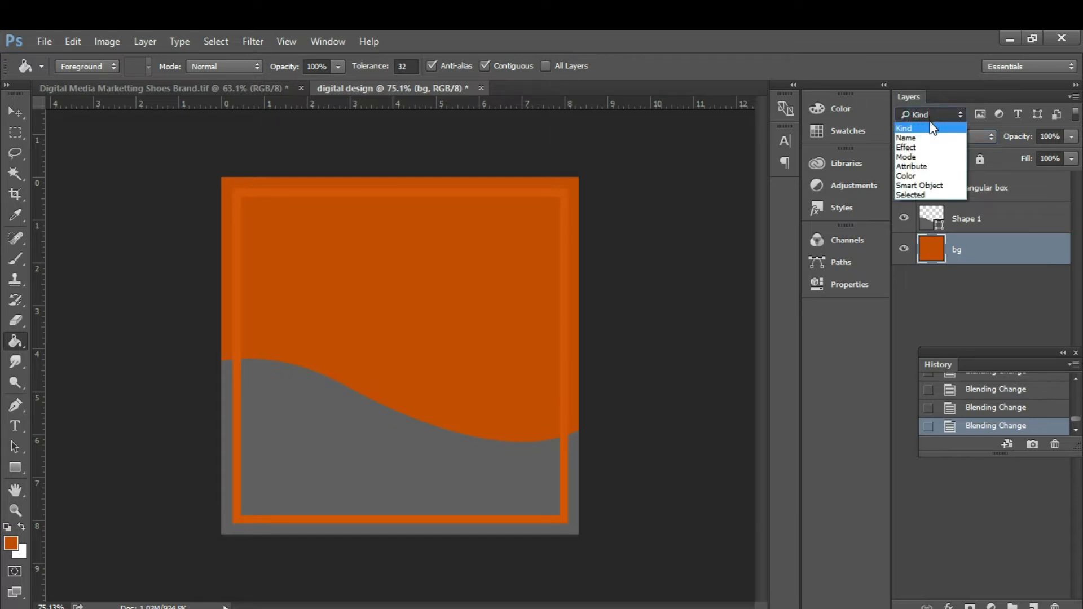
pyautogui.click(925, 148)
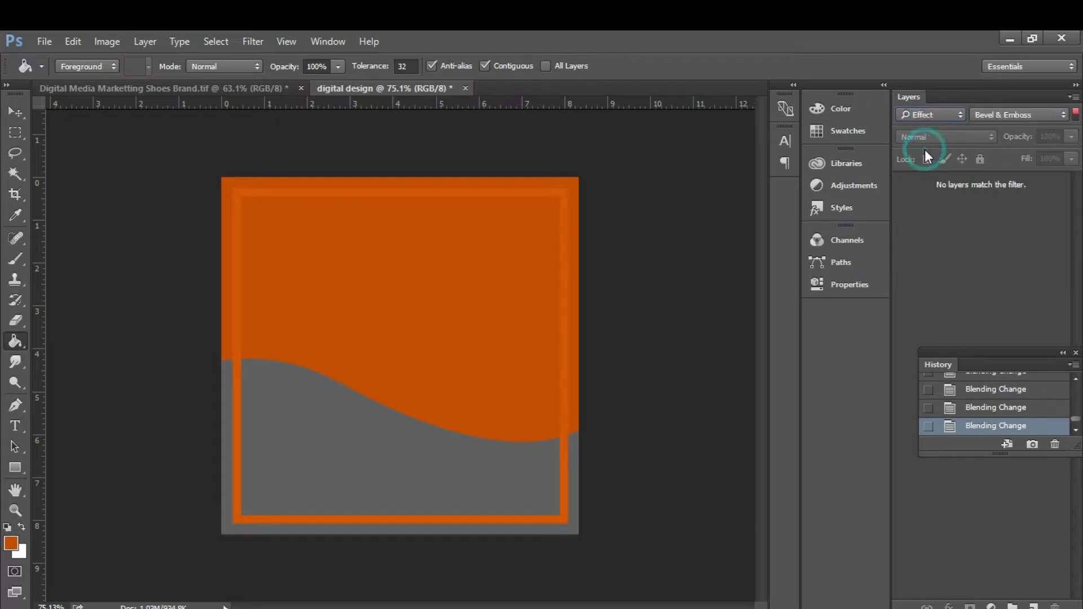
pyautogui.click(1000, 119)
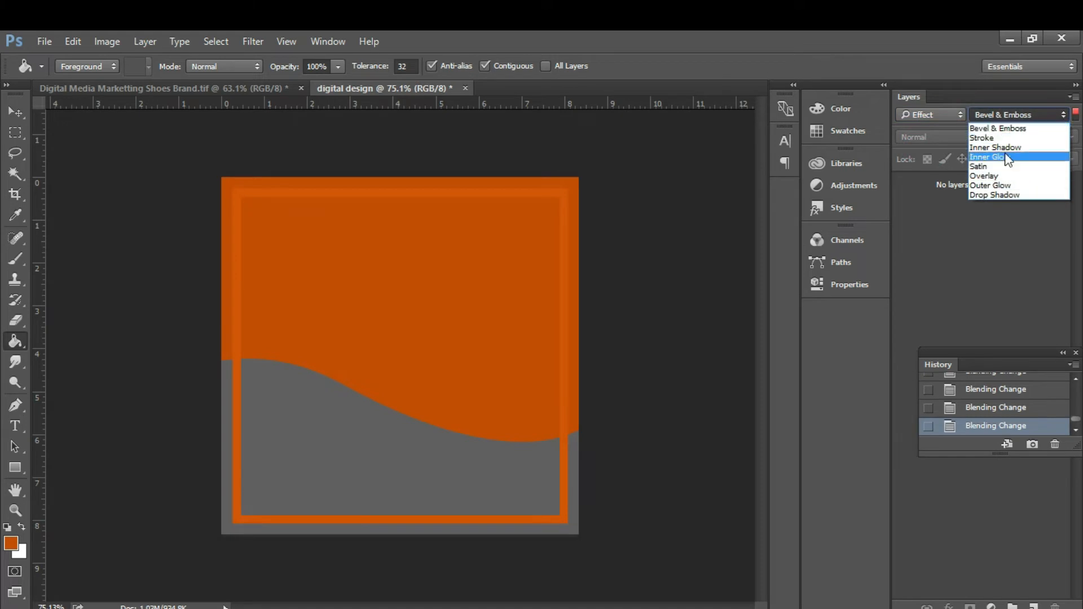
pyautogui.click(996, 147)
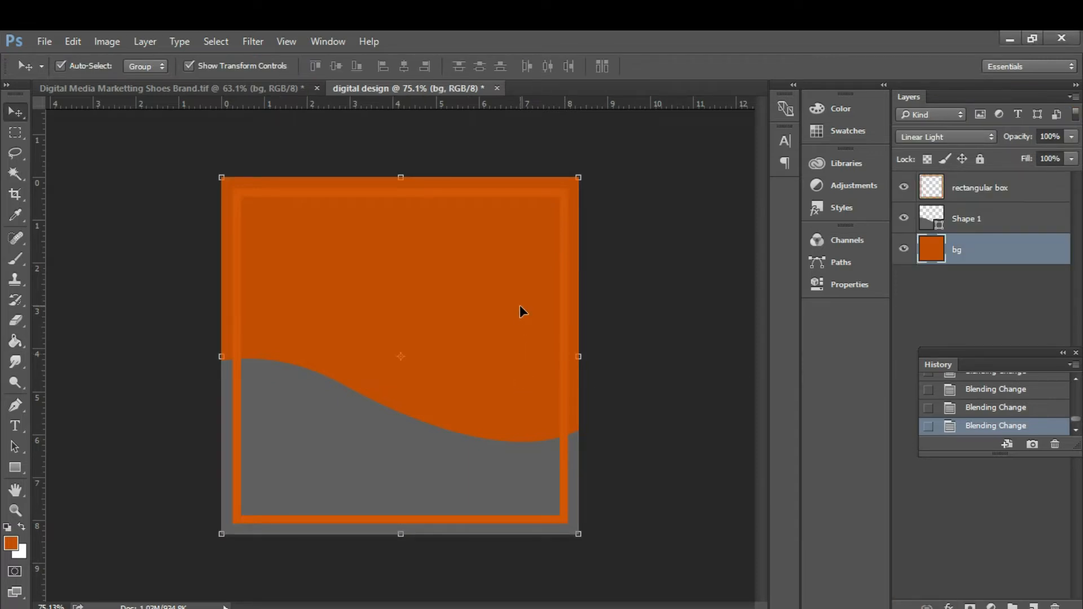
pyautogui.rightClick(953, 251)
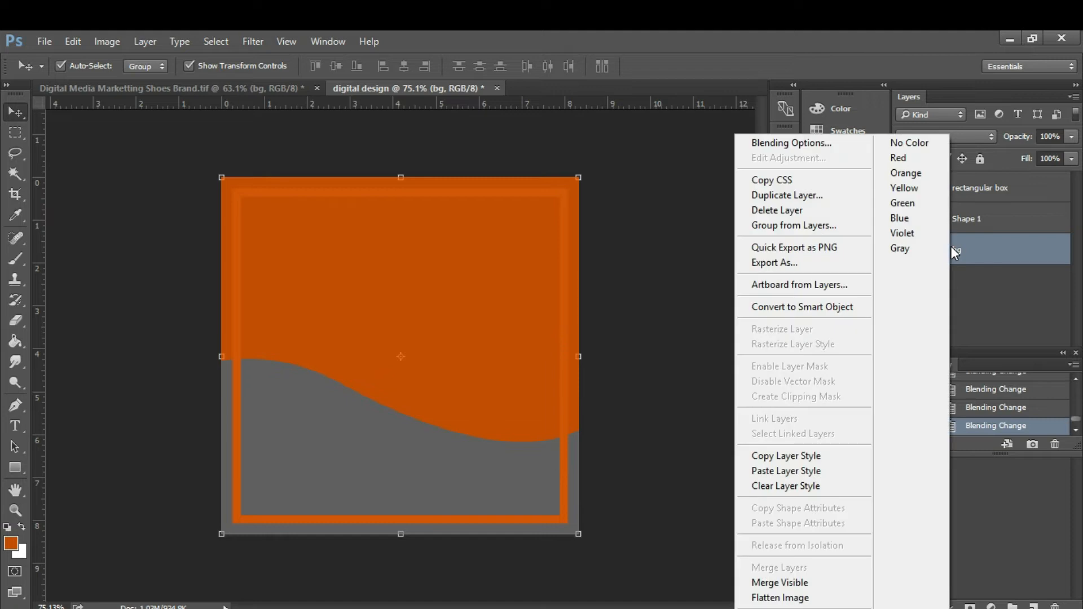
pyautogui.click(827, 147)
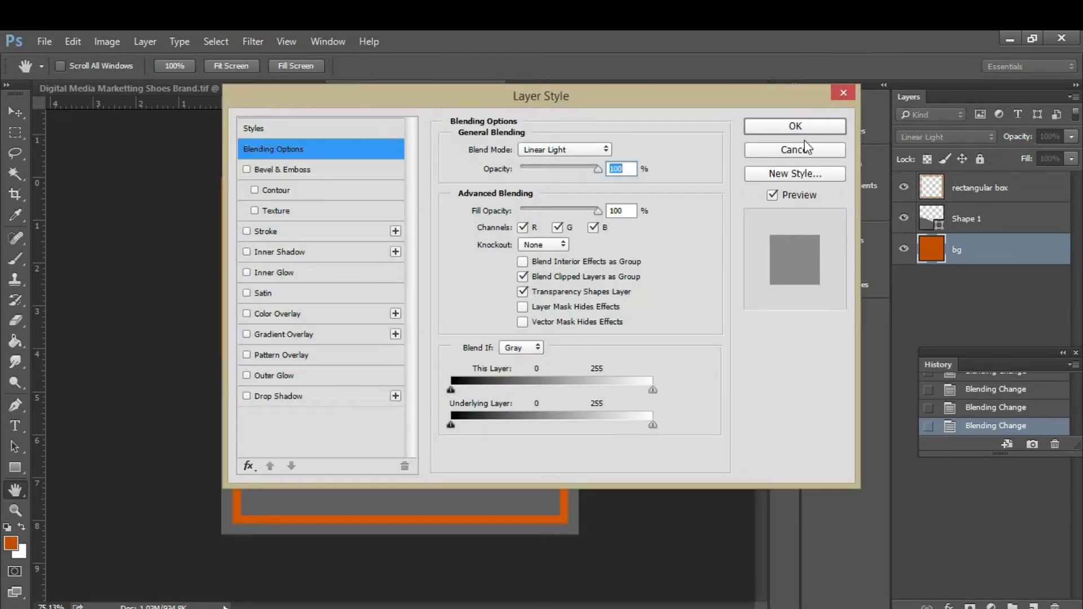
pyautogui.click(796, 150)
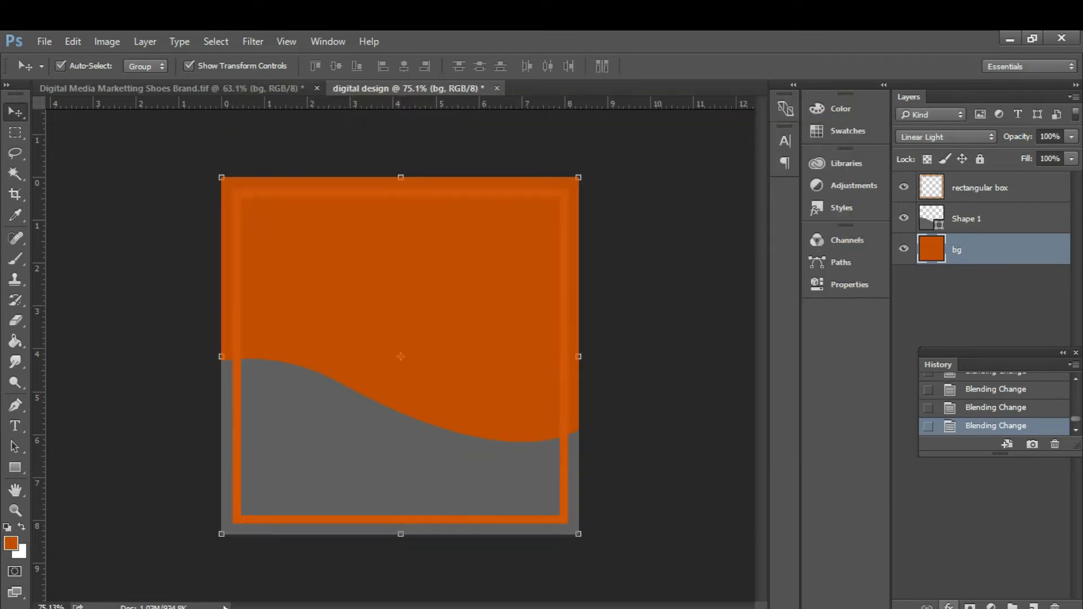
# Add a Gradient Overlay to the bg layer using the Foreground to Background preset.
pyautogui.click(949, 606)
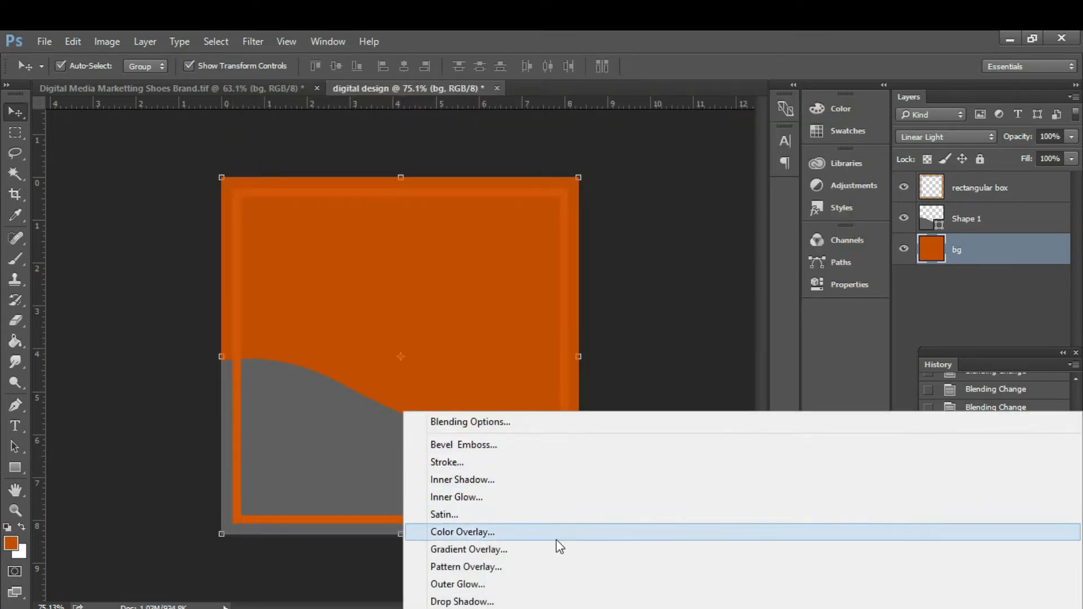
pyautogui.click(547, 553)
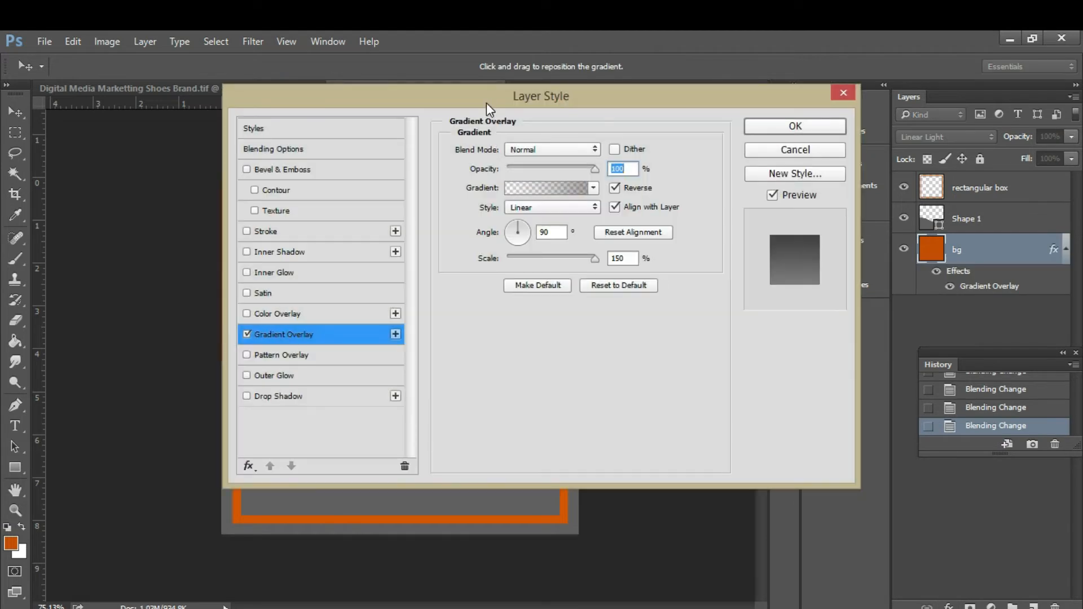
pyautogui.moveTo(486, 103); pyautogui.dragTo(793, 138)
pyautogui.click(895, 219)
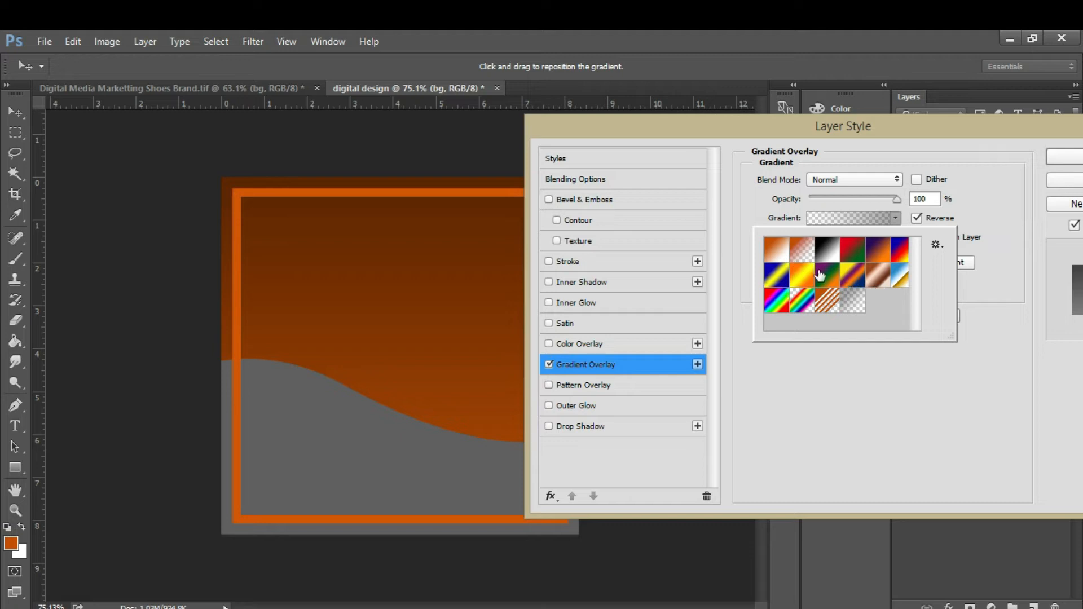
pyautogui.click(806, 256)
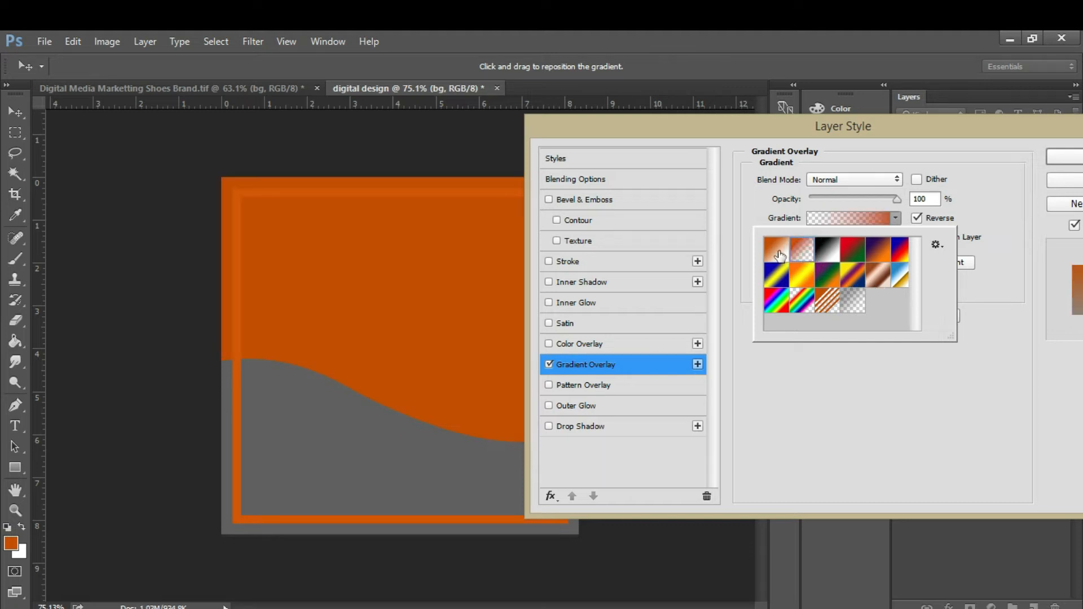
pyautogui.click(779, 255)
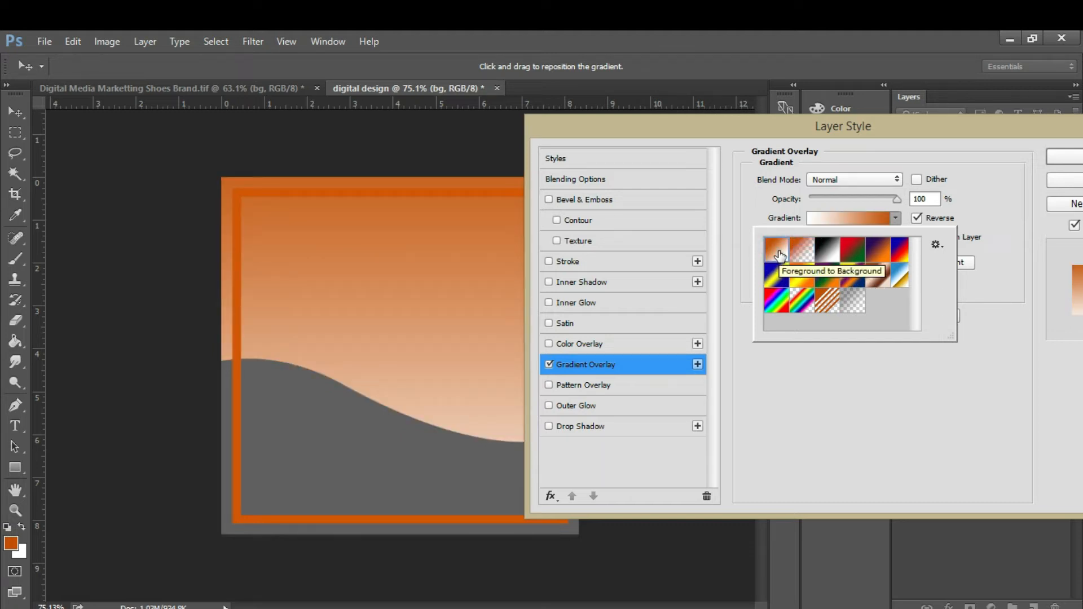
pyautogui.click(900, 220)
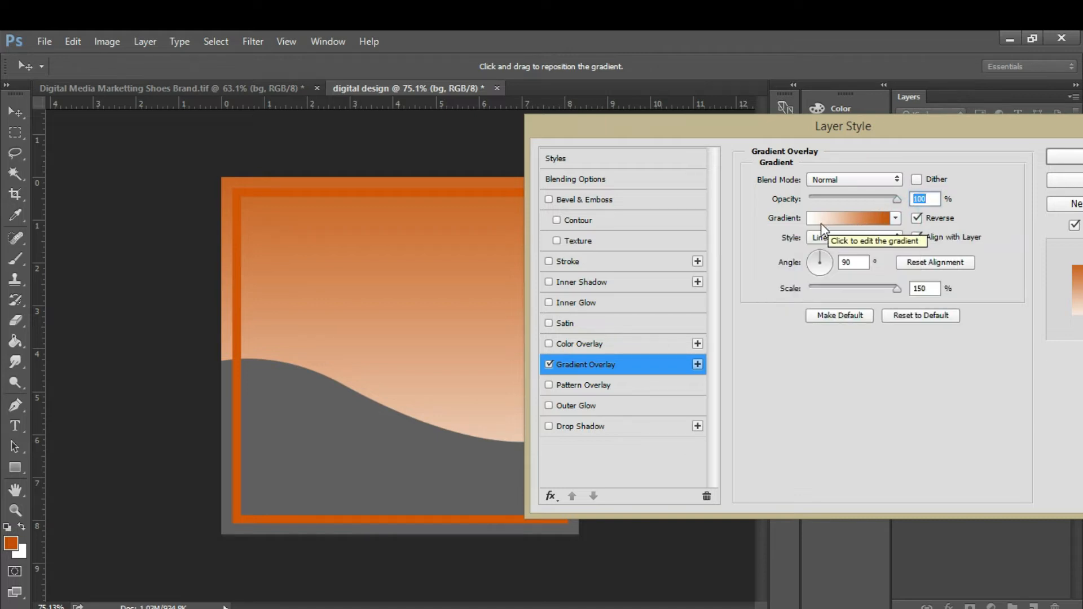
# Make the bg layer's gradient overlay Radial with a 171° angle, 66% scale and 50% opacity, keeping the Foreground to Background preset.
pyautogui.click(849, 237)
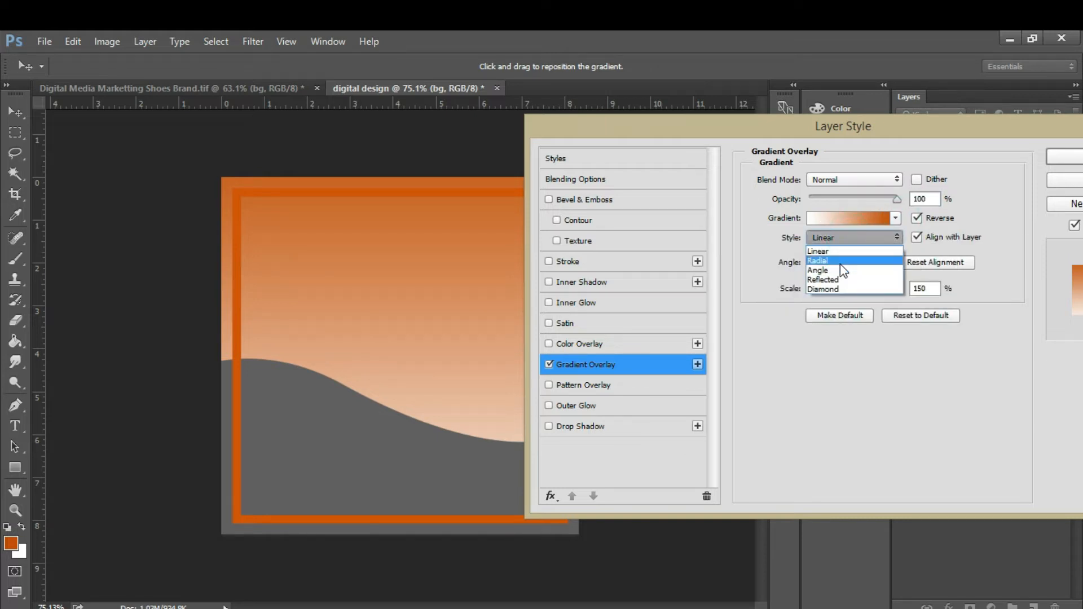
pyautogui.click(840, 260)
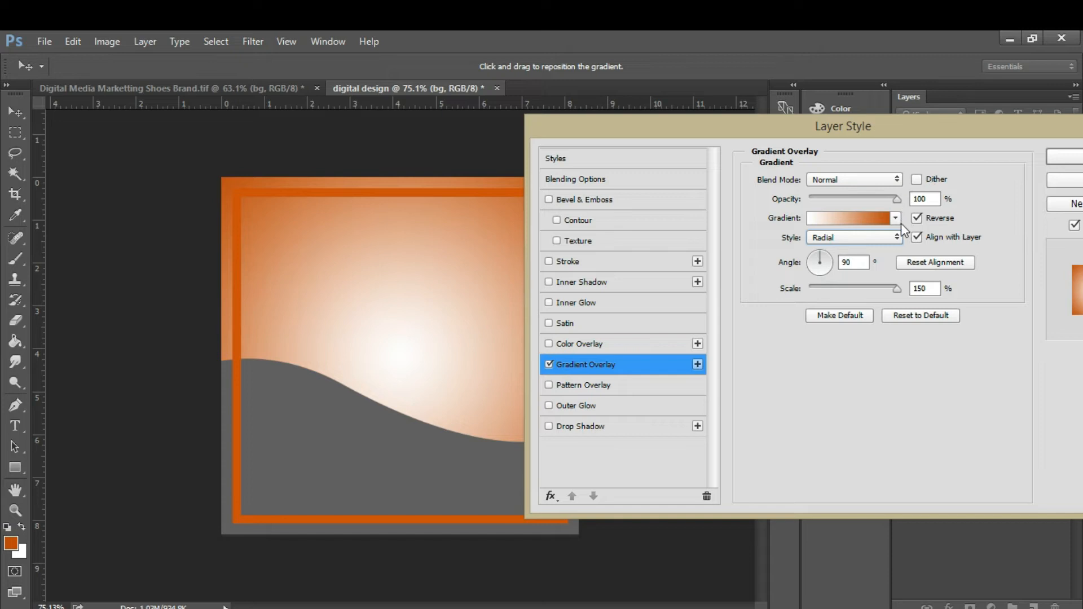
pyautogui.moveTo(829, 268); pyautogui.dragTo(810, 261)
pyautogui.moveTo(897, 289); pyautogui.dragTo(841, 278)
pyautogui.moveTo(896, 202); pyautogui.dragTo(852, 211)
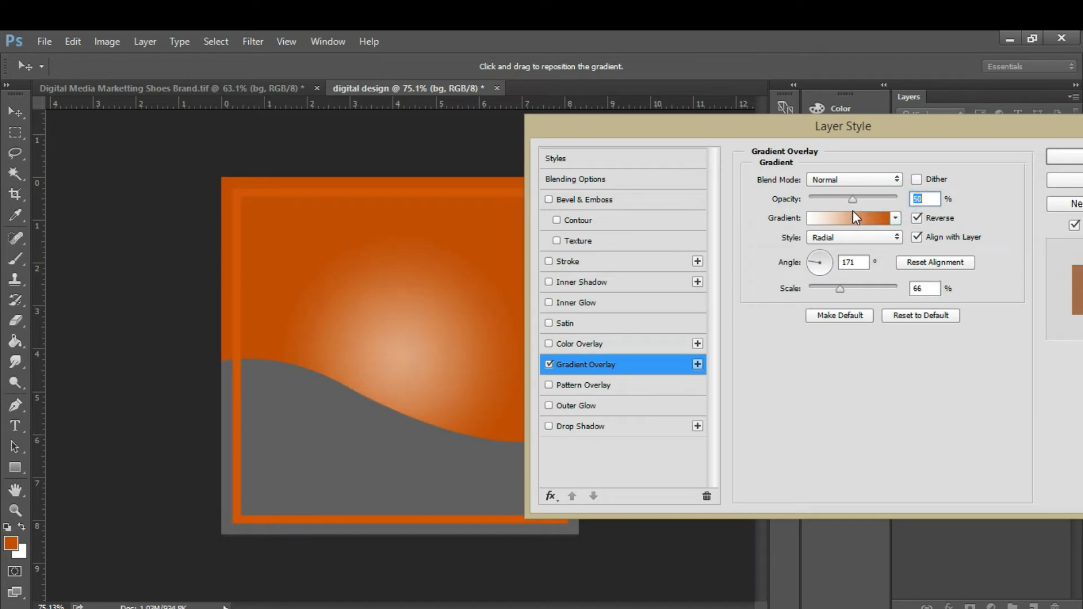
pyautogui.click(894, 219)
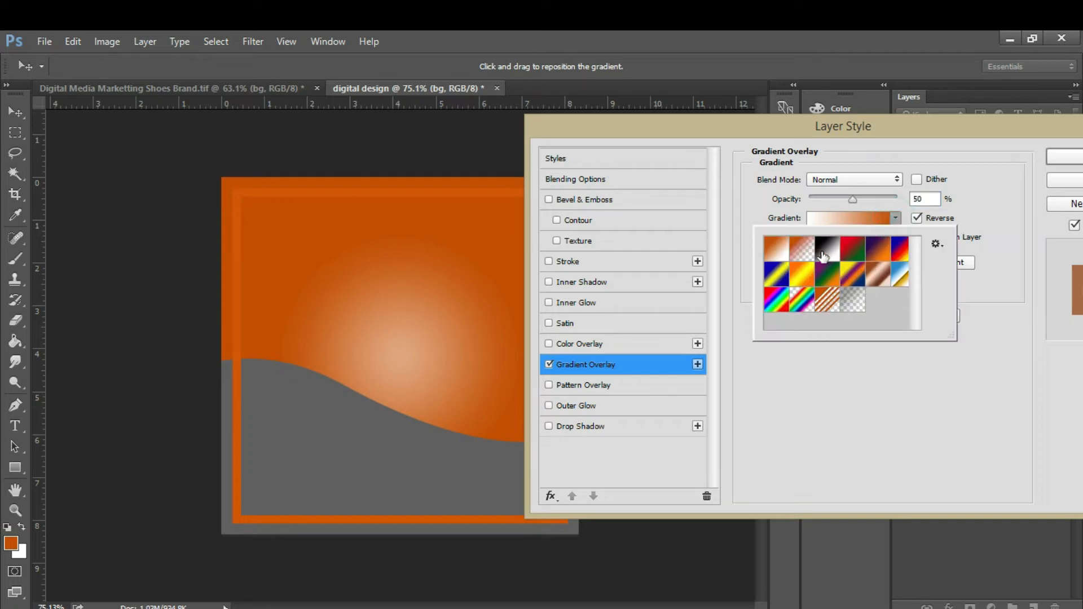
pyautogui.click(783, 255)
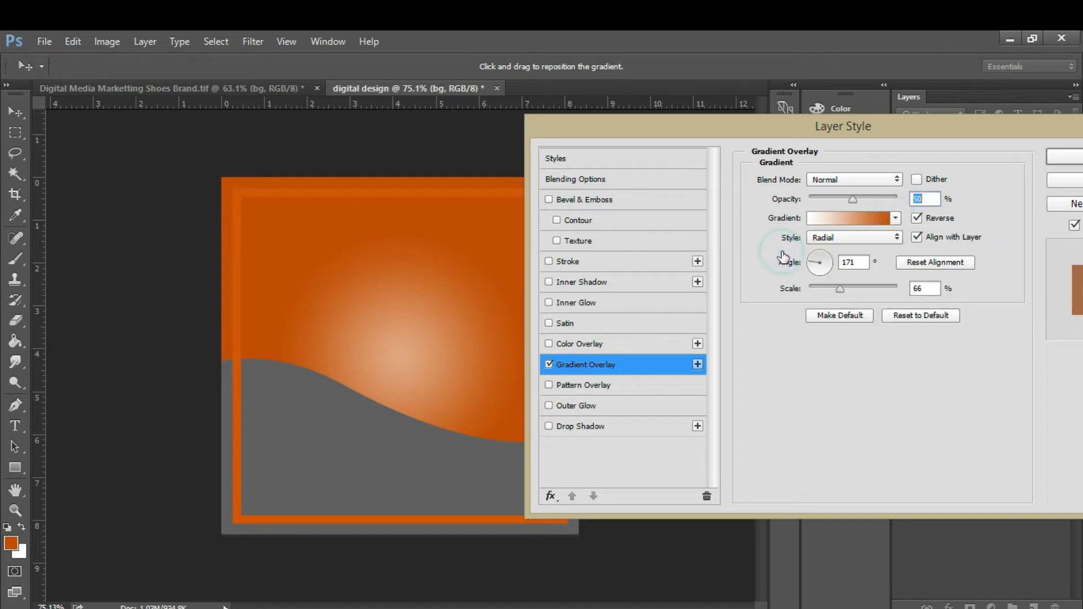
pyautogui.click(836, 219)
pyautogui.moveTo(515, 103); pyautogui.dragTo(790, 162)
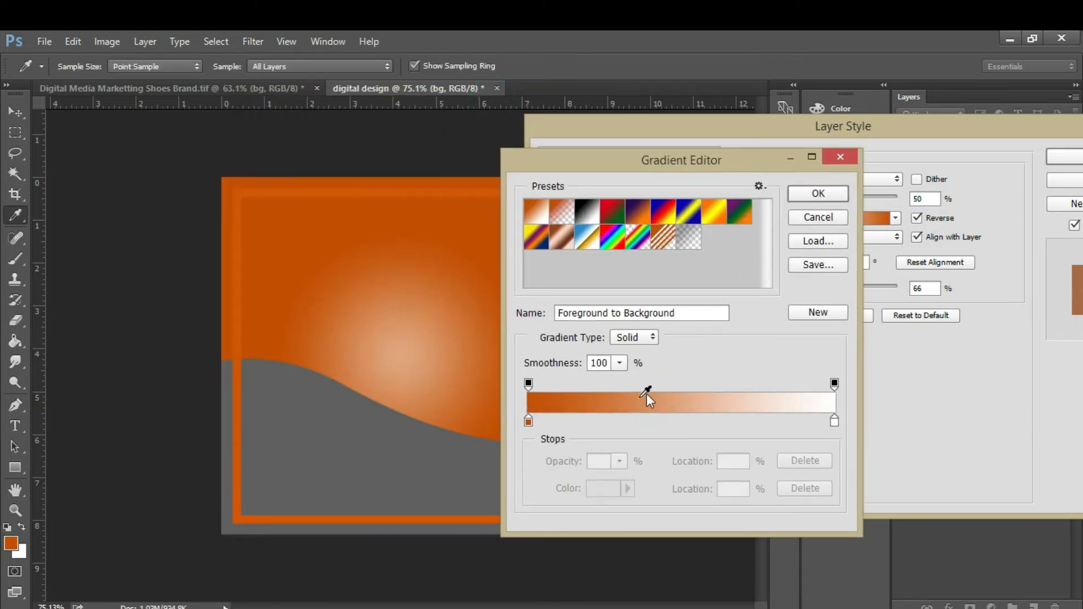
pyautogui.moveTo(529, 422); pyautogui.dragTo(570, 421)
pyautogui.moveTo(527, 386); pyautogui.dragTo(585, 422)
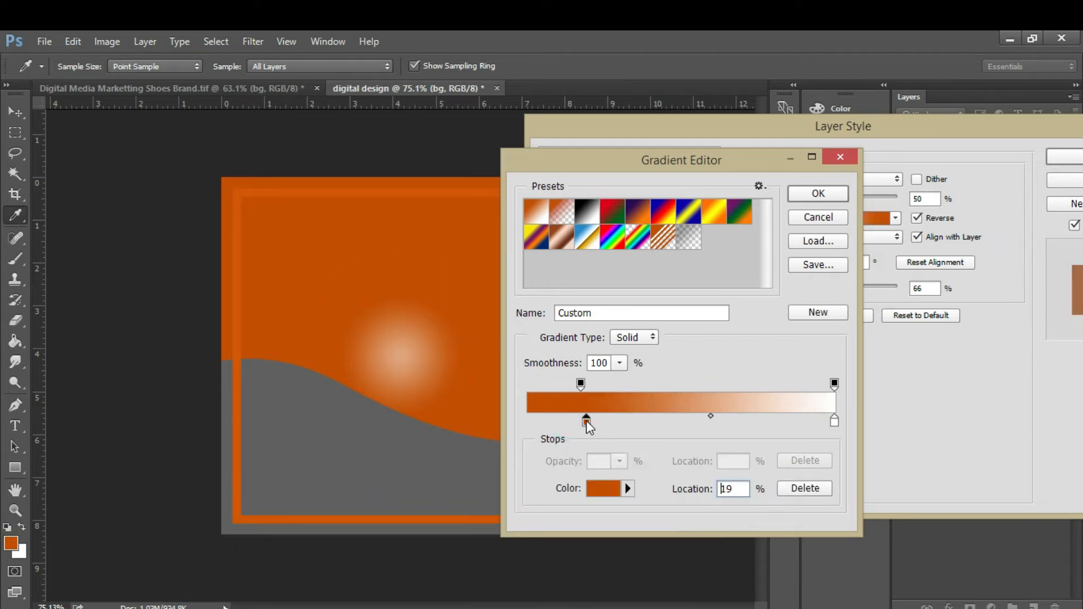
pyautogui.moveTo(581, 385); pyautogui.dragTo(528, 384)
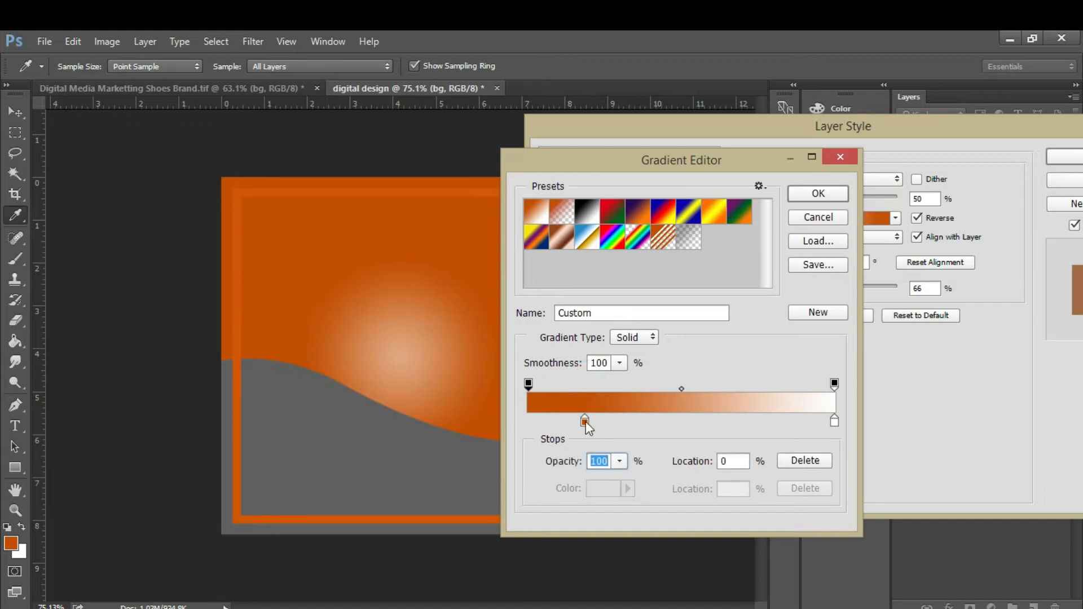
pyautogui.moveTo(585, 422); pyautogui.dragTo(529, 422)
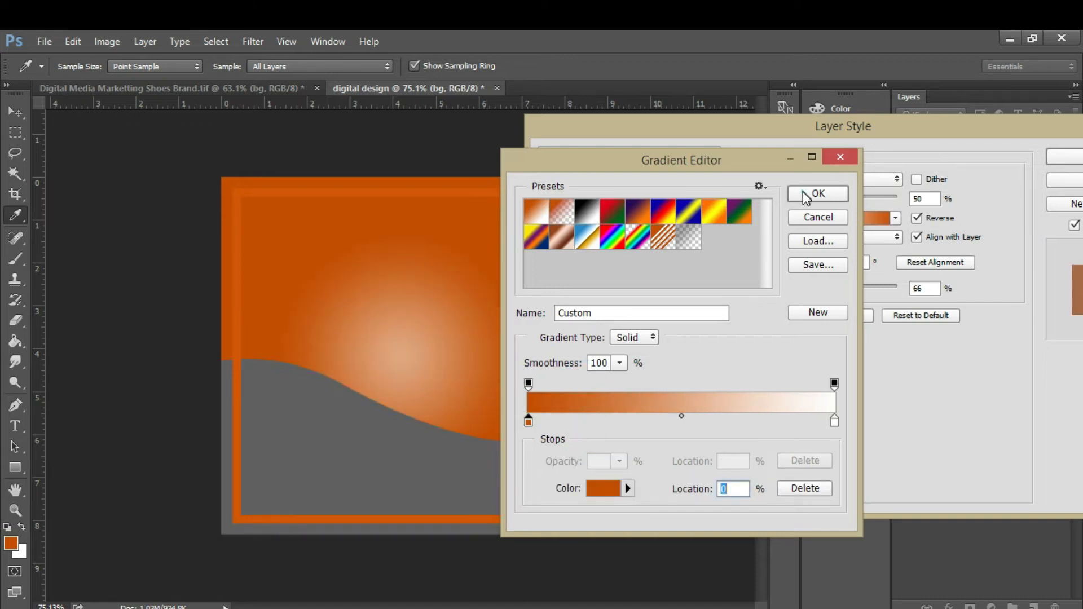
pyautogui.click(803, 193)
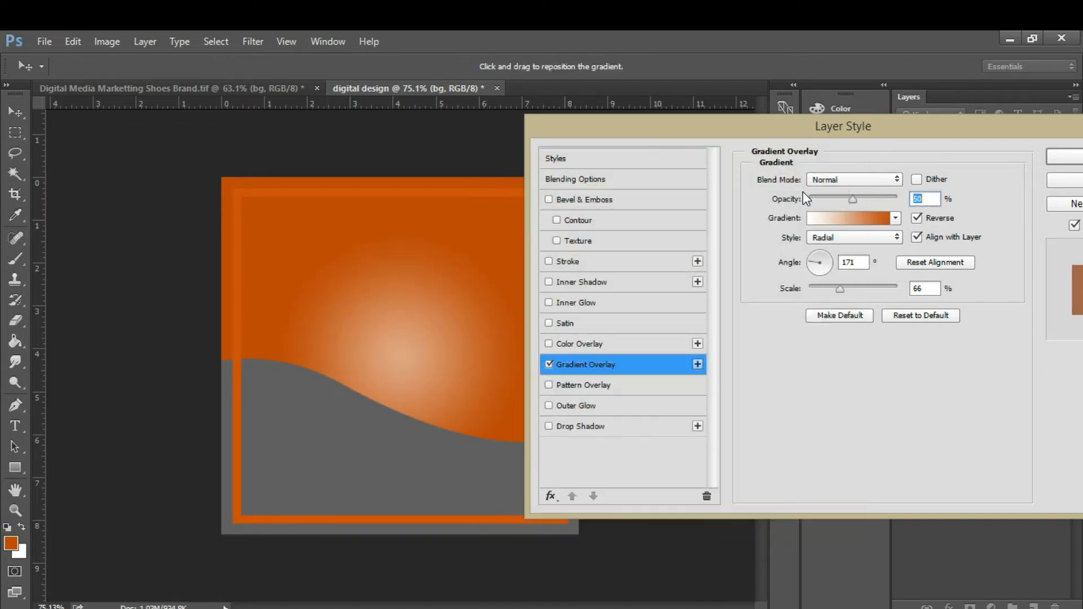
# Apply the radial gradient overlay to the bg layer.
pyautogui.click(1065, 159)
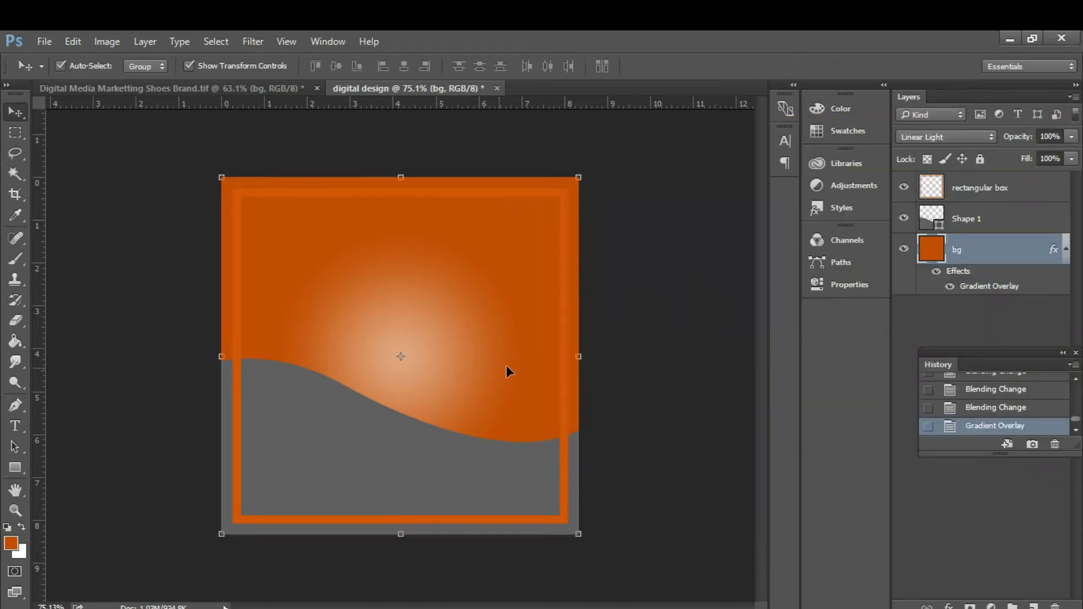
# Add a Gradient Overlay to the rectangular box layer.
pyautogui.click(237, 282)
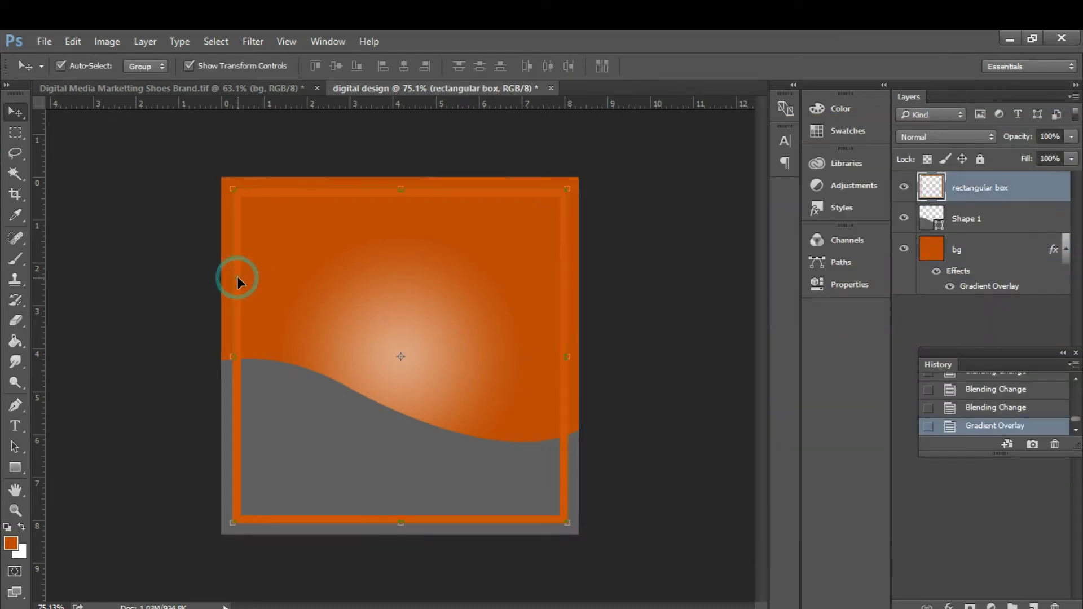
pyautogui.rightClick(970, 188)
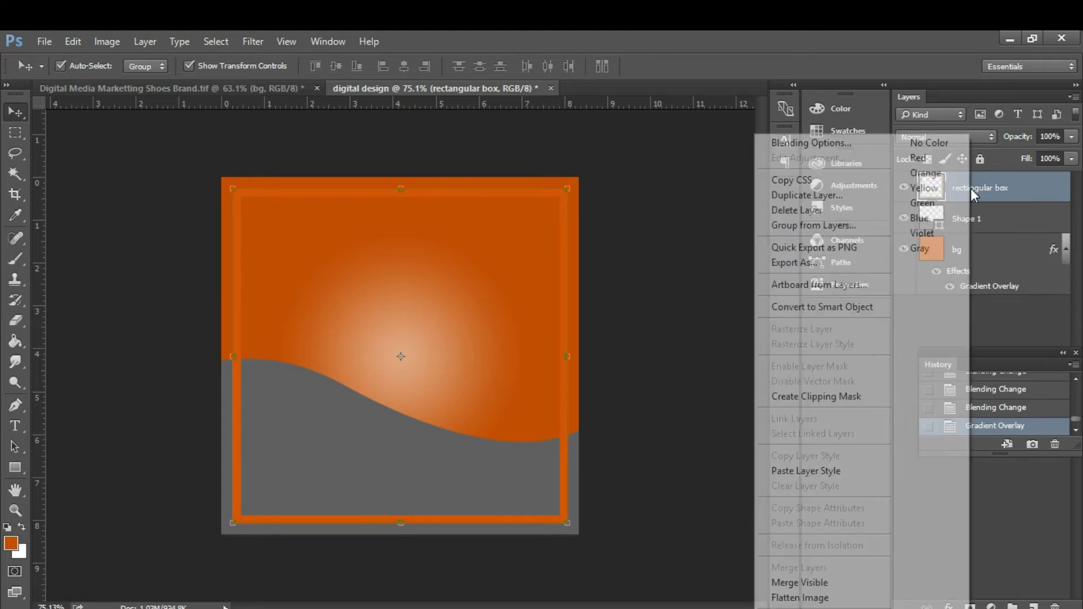
pyautogui.click(845, 145)
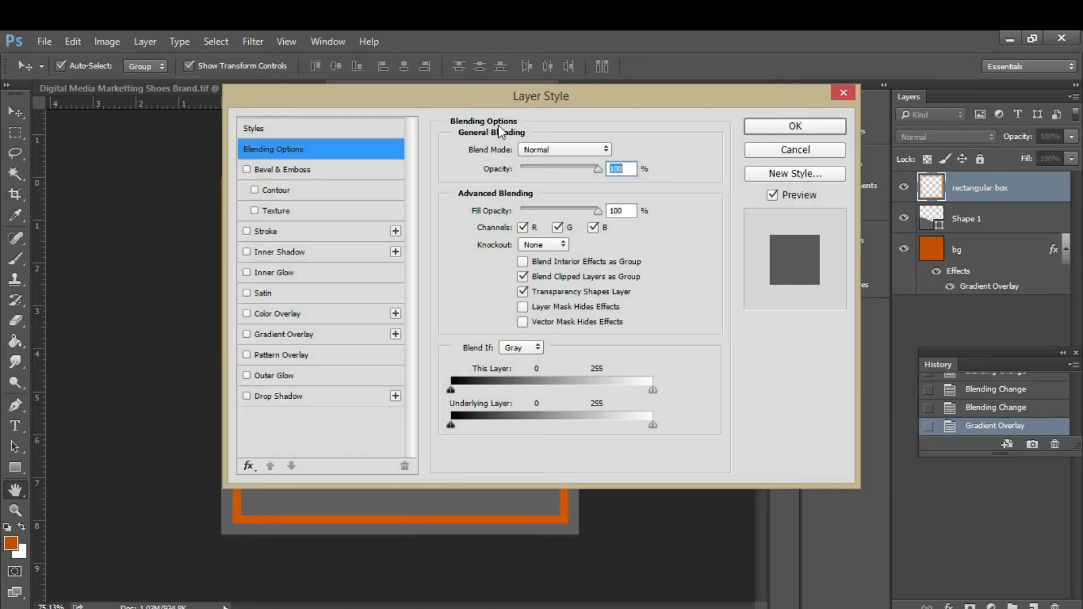
pyautogui.moveTo(499, 124); pyautogui.dragTo(742, 194)
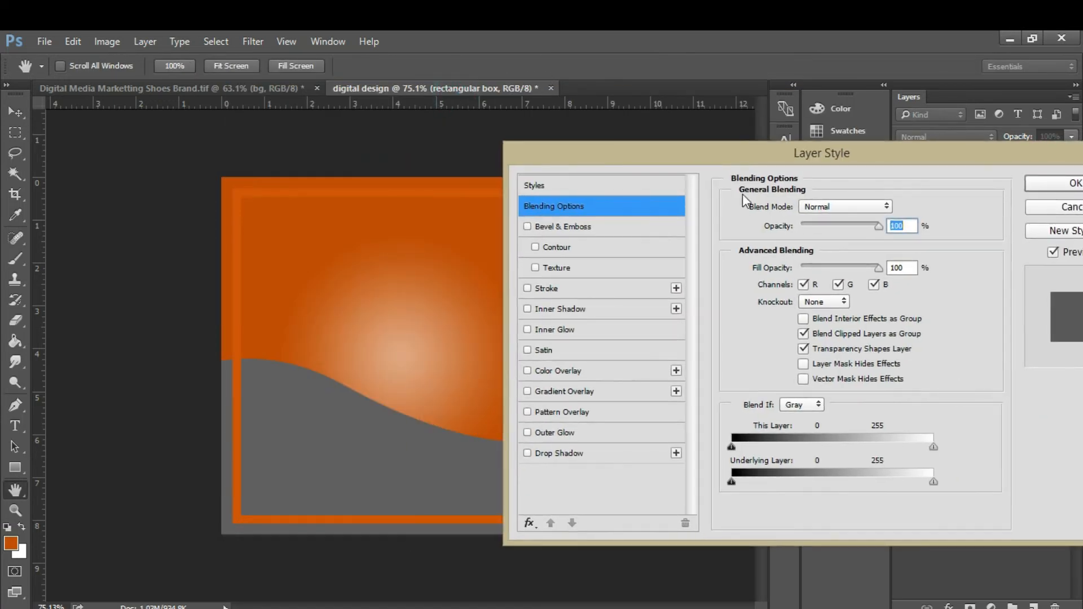
pyautogui.moveTo(541, 161); pyautogui.dragTo(667, 157)
pyautogui.click(671, 388)
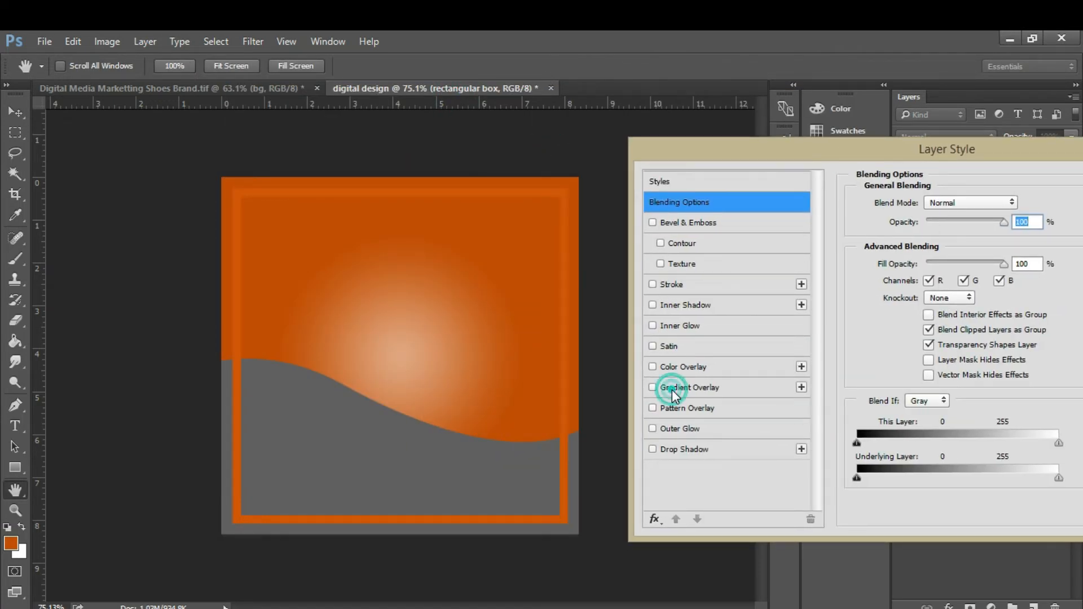
# Use the Neutral Density gradient for the frame's overlay and shift its starting colour and opacity stops inward.
pyautogui.click(999, 241)
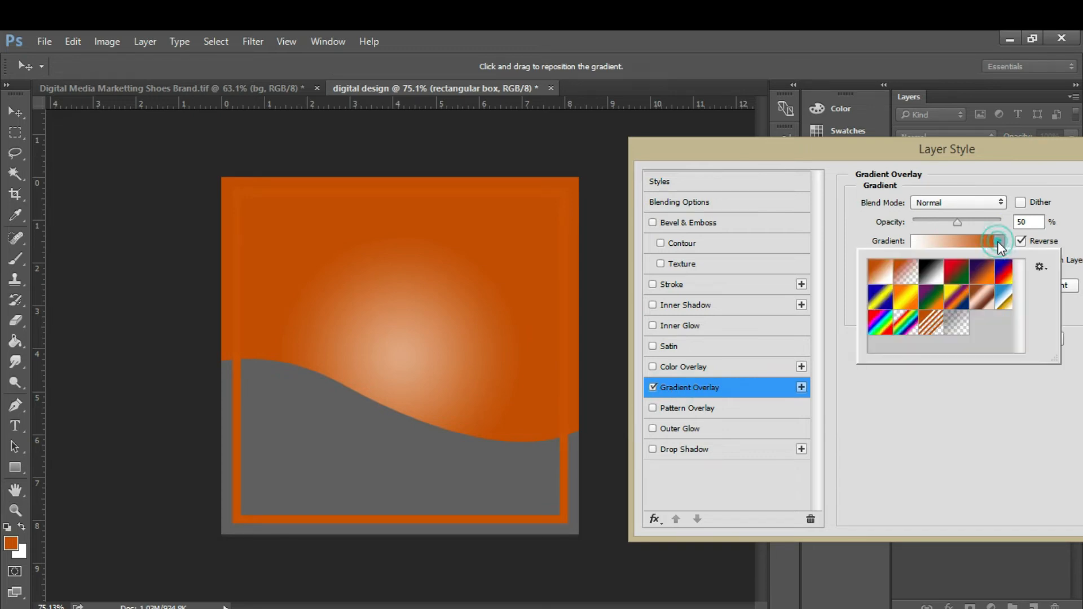
pyautogui.click(903, 273)
pyautogui.click(999, 240)
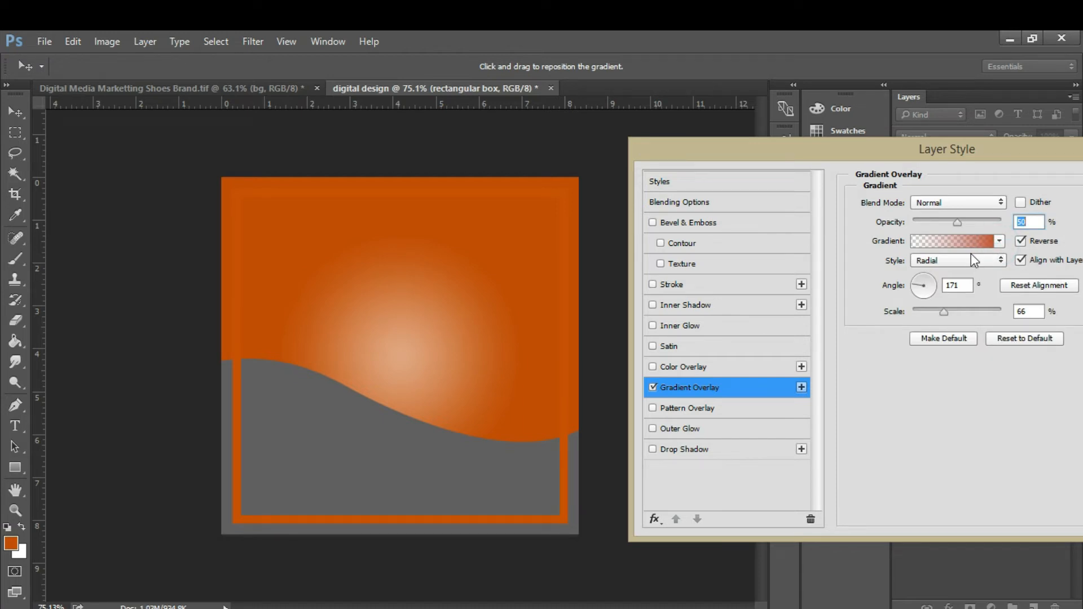
pyautogui.click(965, 246)
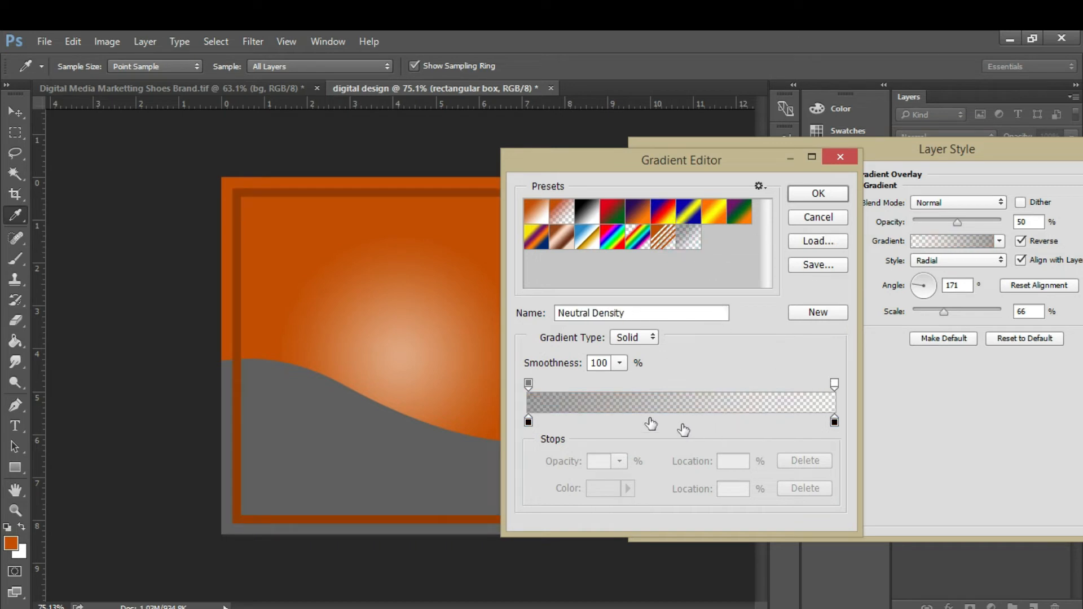
pyautogui.moveTo(529, 422); pyautogui.dragTo(586, 421)
pyautogui.moveTo(529, 384); pyautogui.dragTo(594, 388)
pyautogui.click(841, 195)
# Set the frame's gradient overlay to 60% scale and 32% opacity, keep it reversed, and apply it.
pyautogui.moveTo(951, 313); pyautogui.dragTo(928, 314)
pyautogui.moveTo(957, 223)
pyautogui.mouseDown()
pyautogui.moveTo(965, 229)
pyautogui.moveTo(942, 231)
pyautogui.mouseUp()
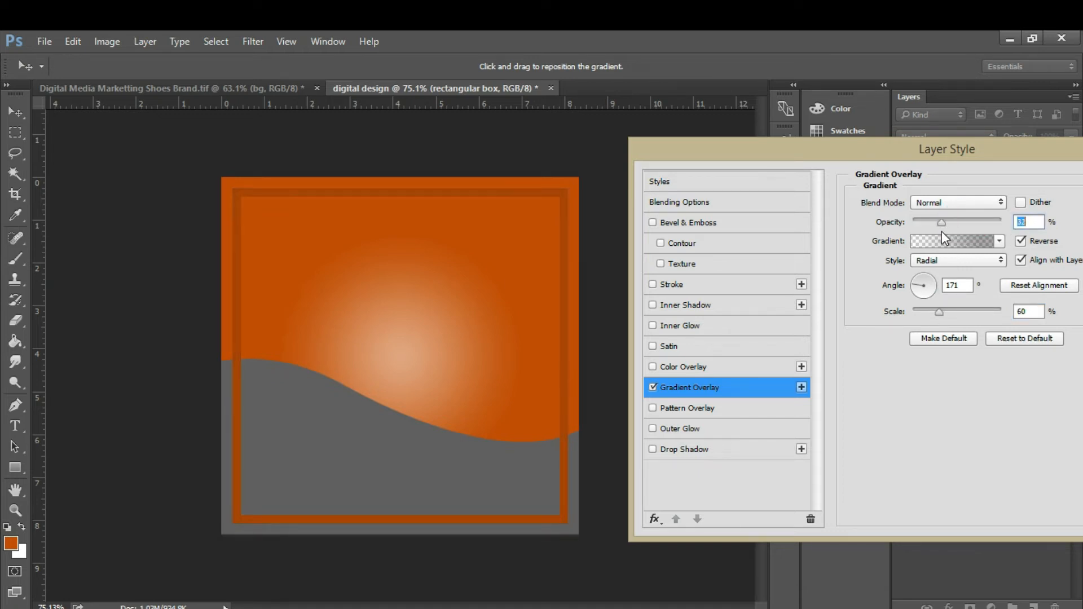
pyautogui.click(1021, 241)
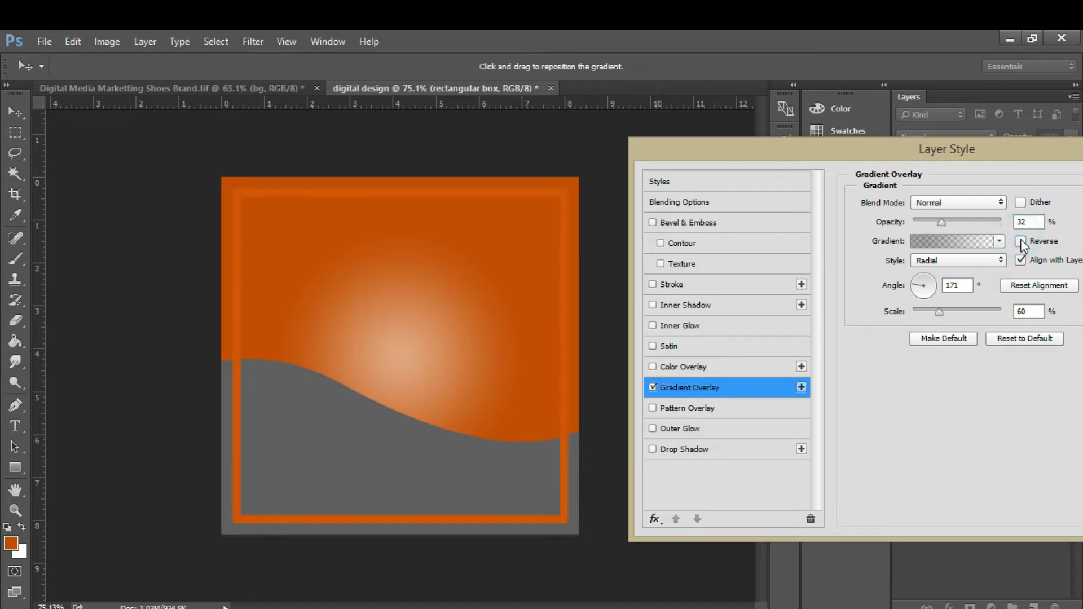
pyautogui.click(1021, 241)
pyautogui.moveTo(959, 149); pyautogui.dragTo(868, 149)
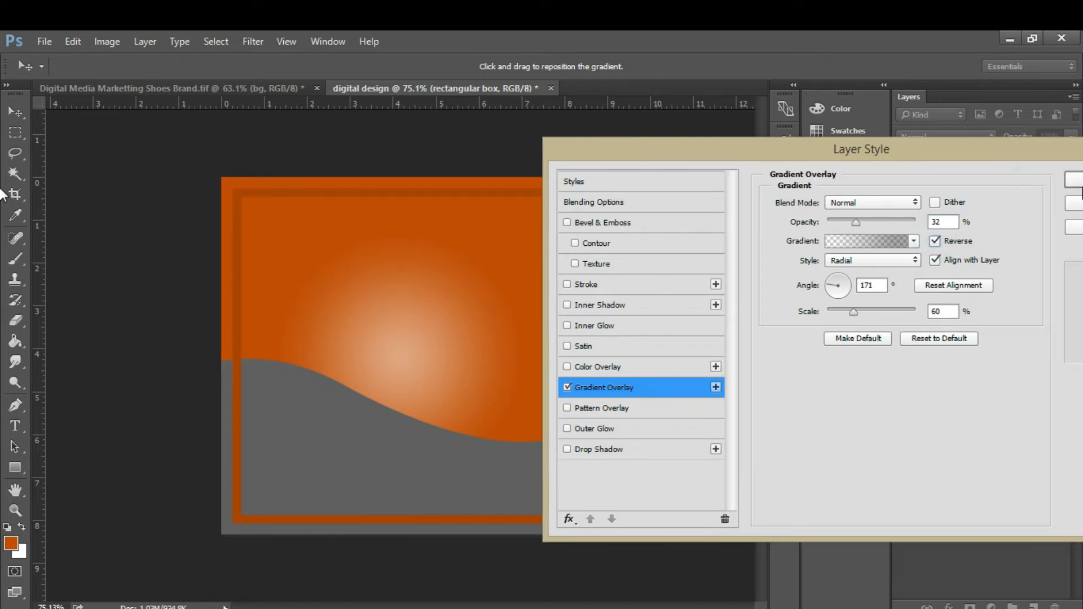
pyautogui.click(1078, 182)
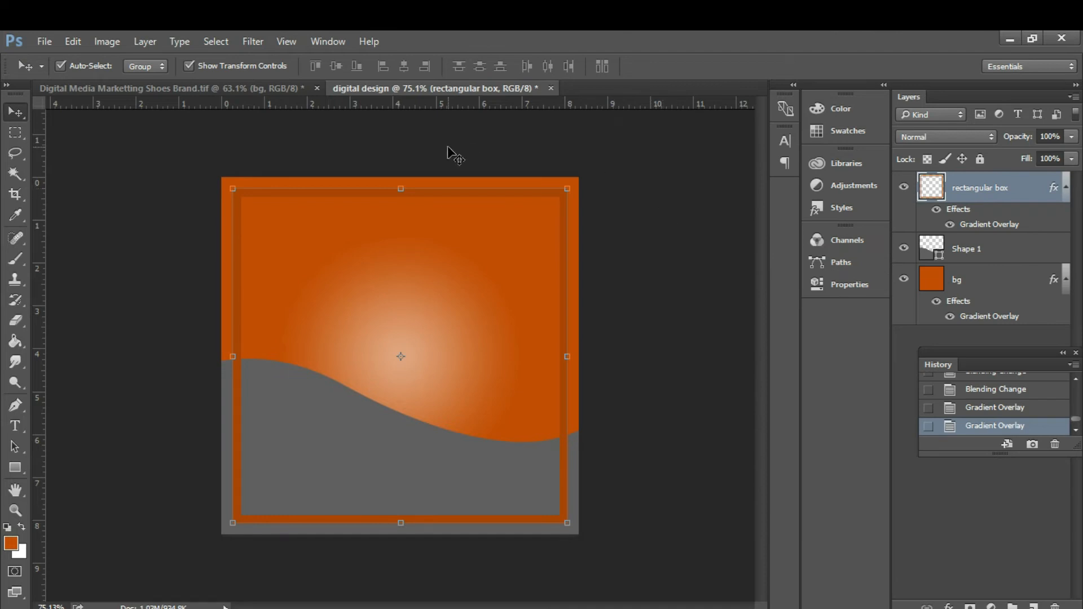
# Copy the white sneakers from Digital Media Marketting Shoes Brand.tif into the digital design and place them centrally over the wave.
pyautogui.click(215, 87)
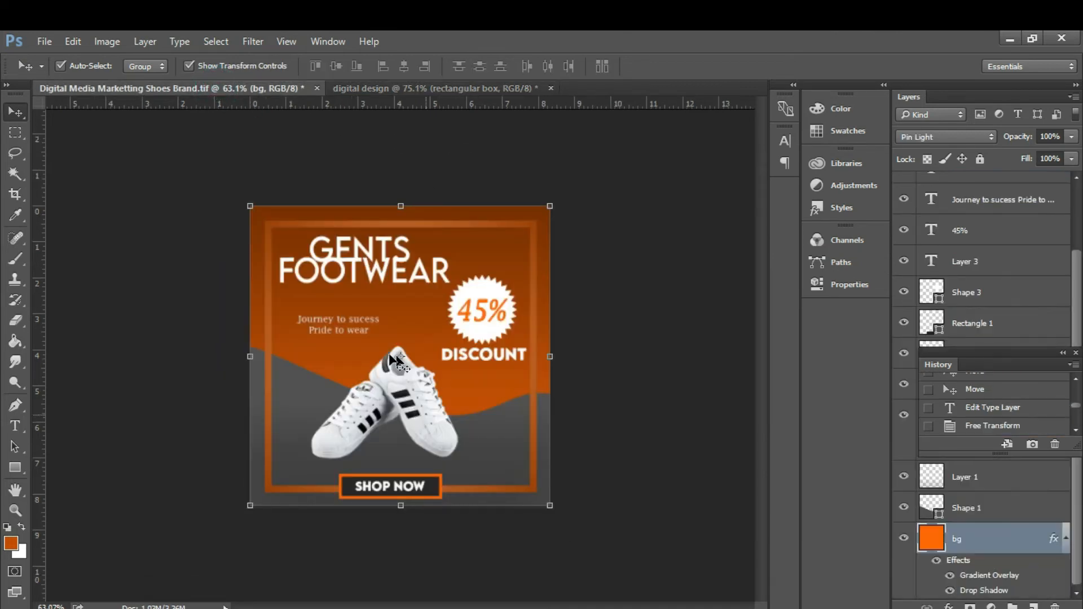
pyautogui.click(441, 89)
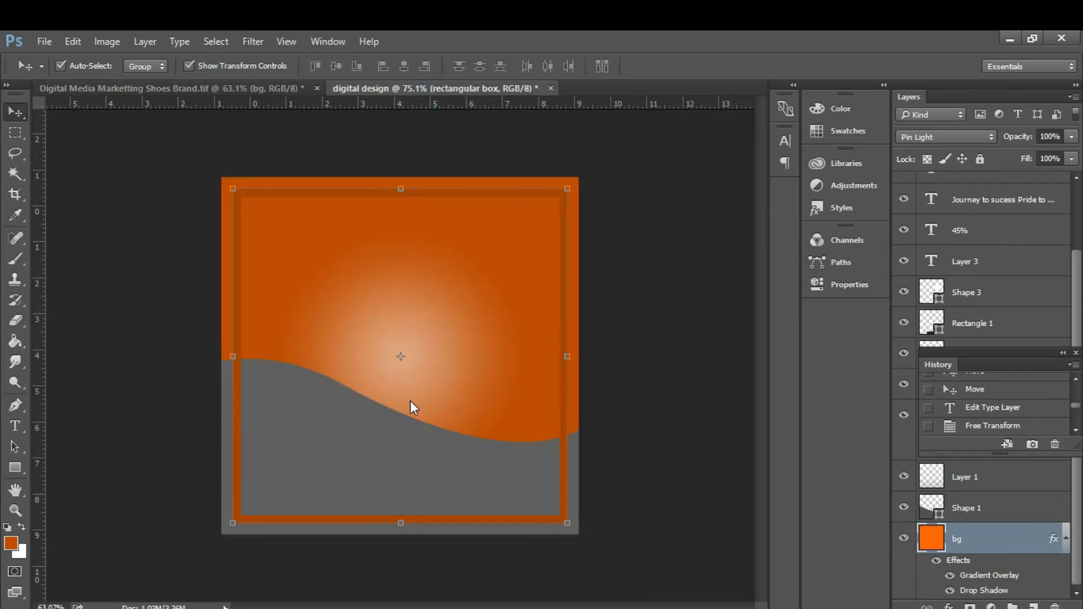
pyautogui.click(246, 89)
pyautogui.click(397, 397)
pyautogui.moveTo(406, 384); pyautogui.dragTo(430, 391)
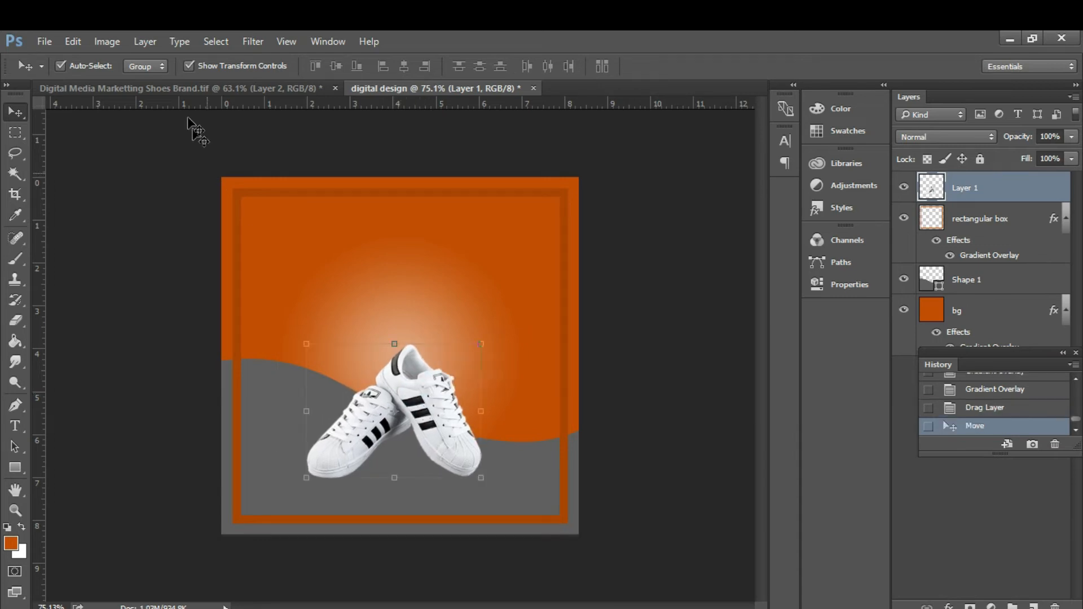
# Compare the design with the finished ad and create a new layer directly above Shape 1.
pyautogui.click(184, 90)
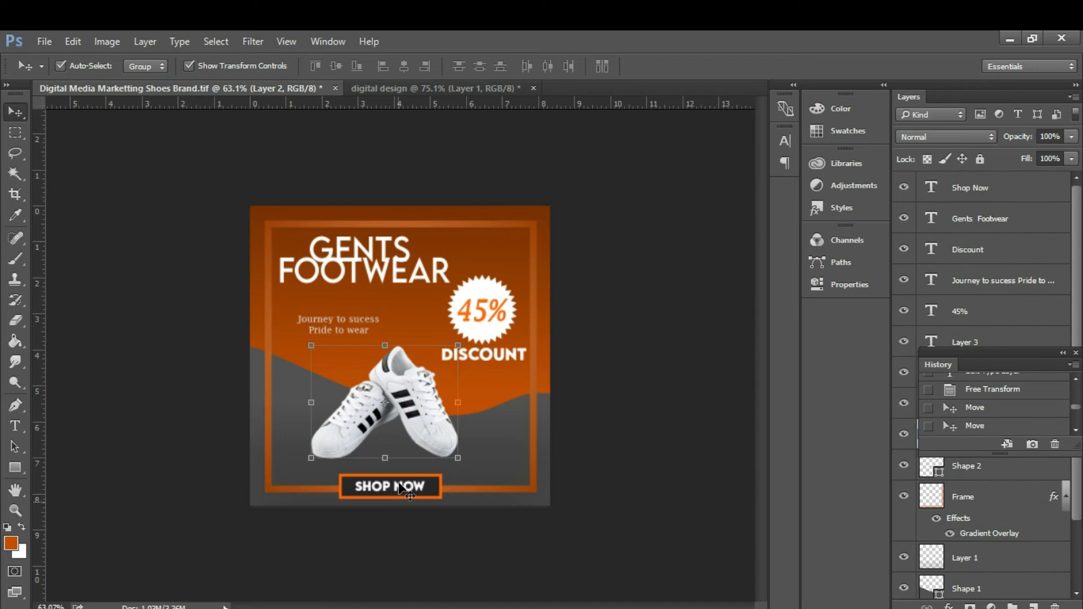
pyautogui.click(396, 90)
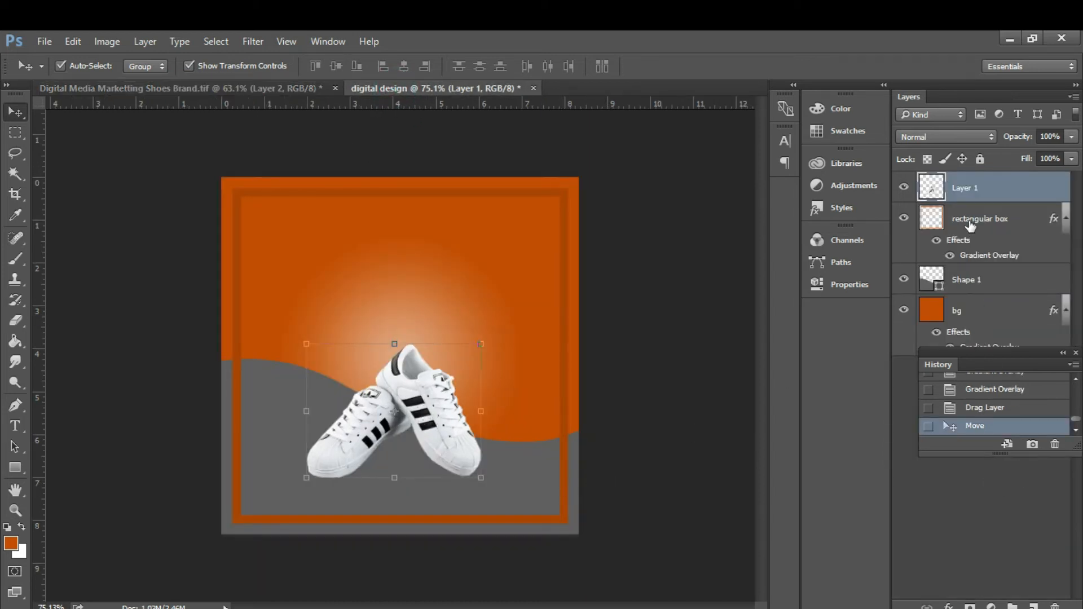
pyautogui.click(971, 225)
pyautogui.click(980, 280)
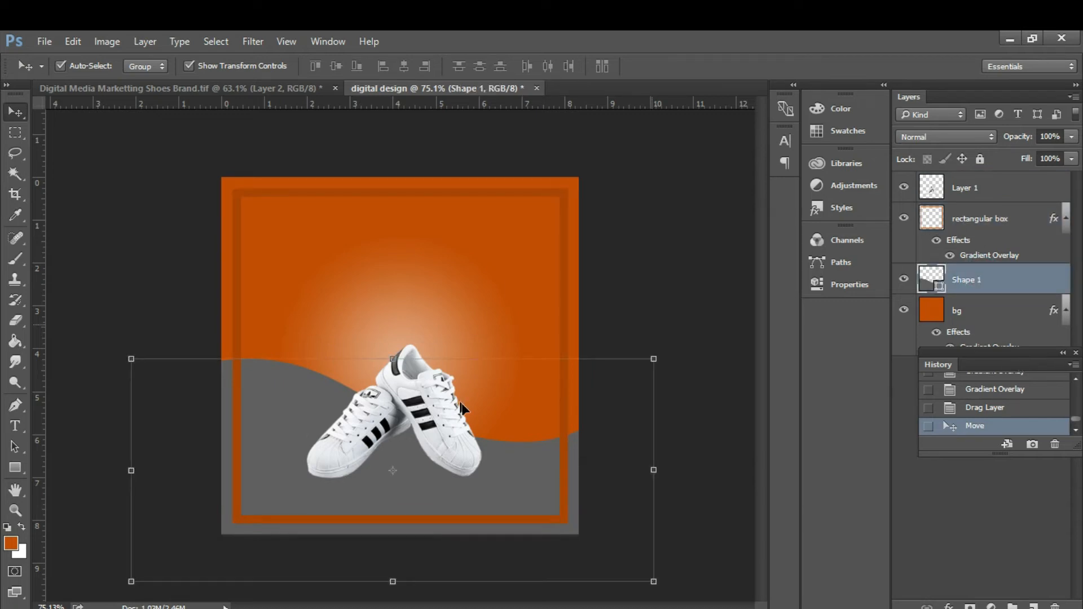
pyautogui.click(223, 89)
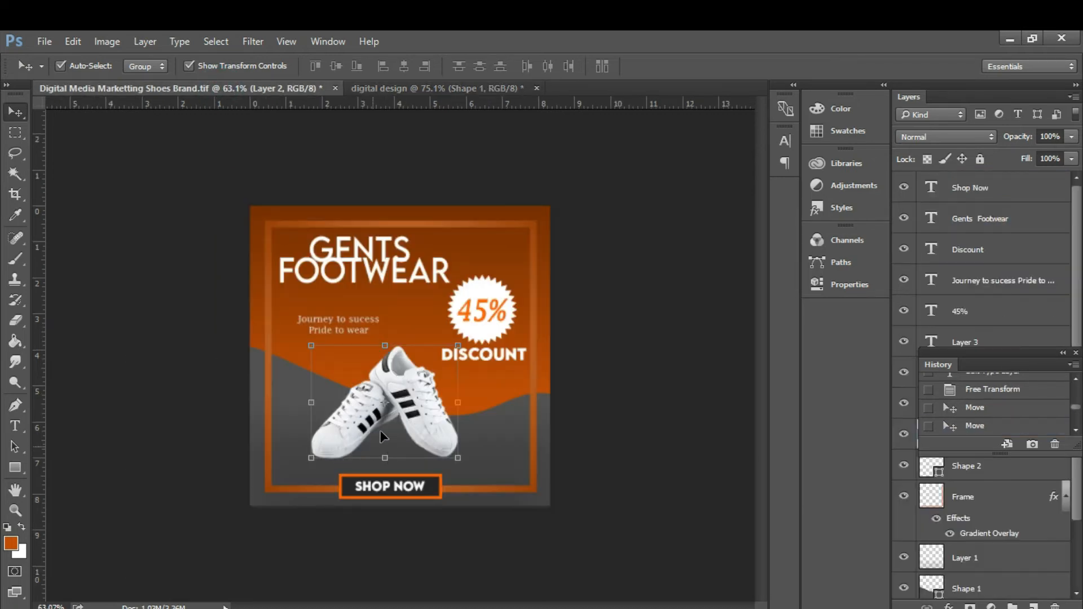
pyautogui.click(407, 88)
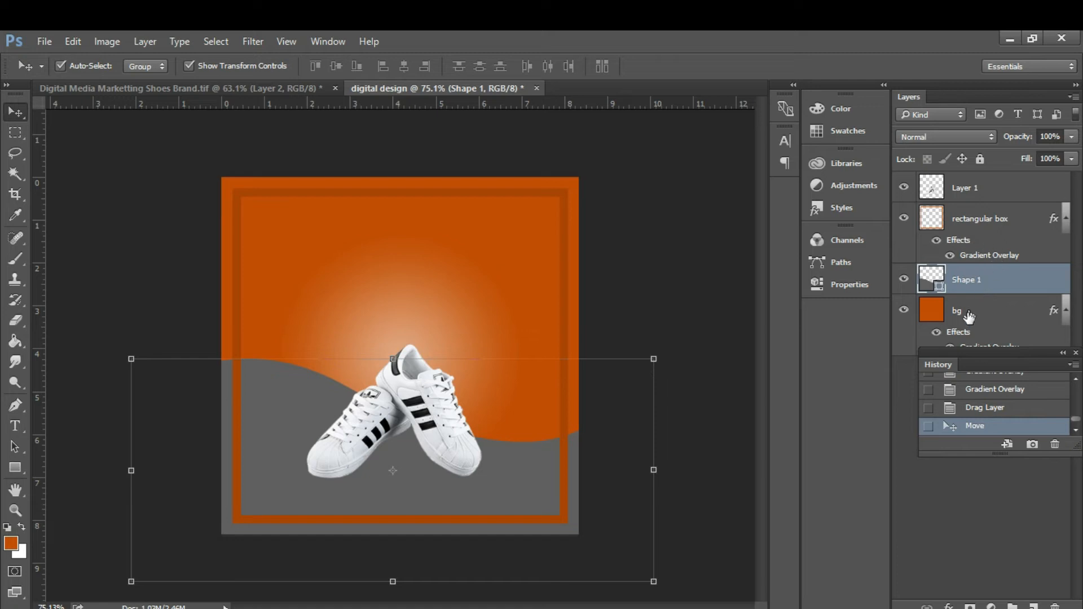
pyautogui.click(1034, 604)
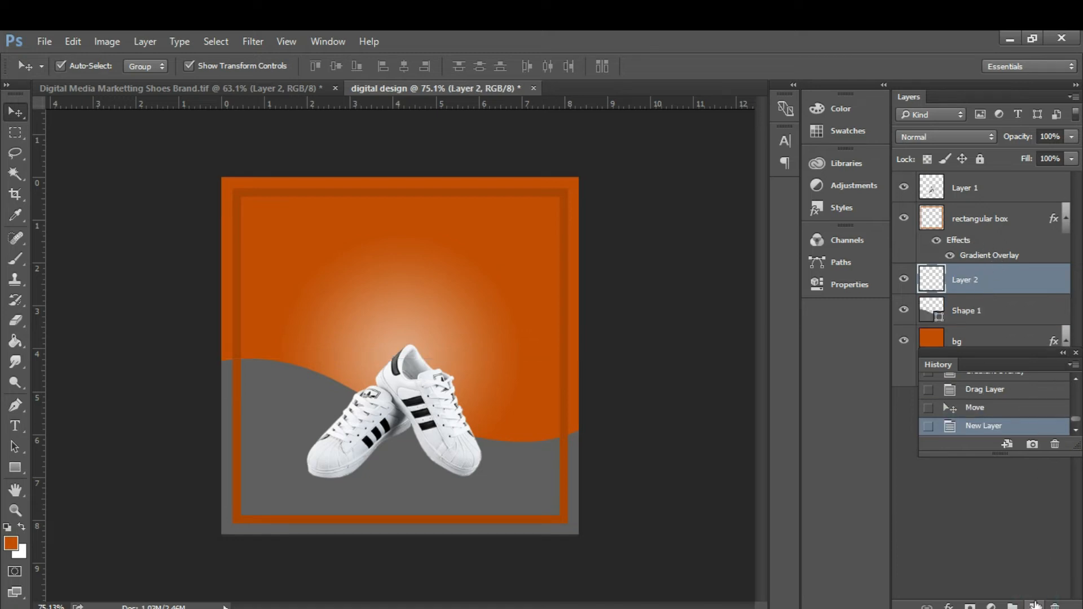
pyautogui.moveTo(972, 283)
pyautogui.mouseDown()
pyautogui.moveTo(970, 316)
pyautogui.moveTo(970, 287)
pyautogui.moveTo(966, 311)
pyautogui.moveTo(959, 292)
pyautogui.mouseUp()
# Add a Gradient Overlay to the new Layer 2 and change its style to Linear.
pyautogui.click(949, 607)
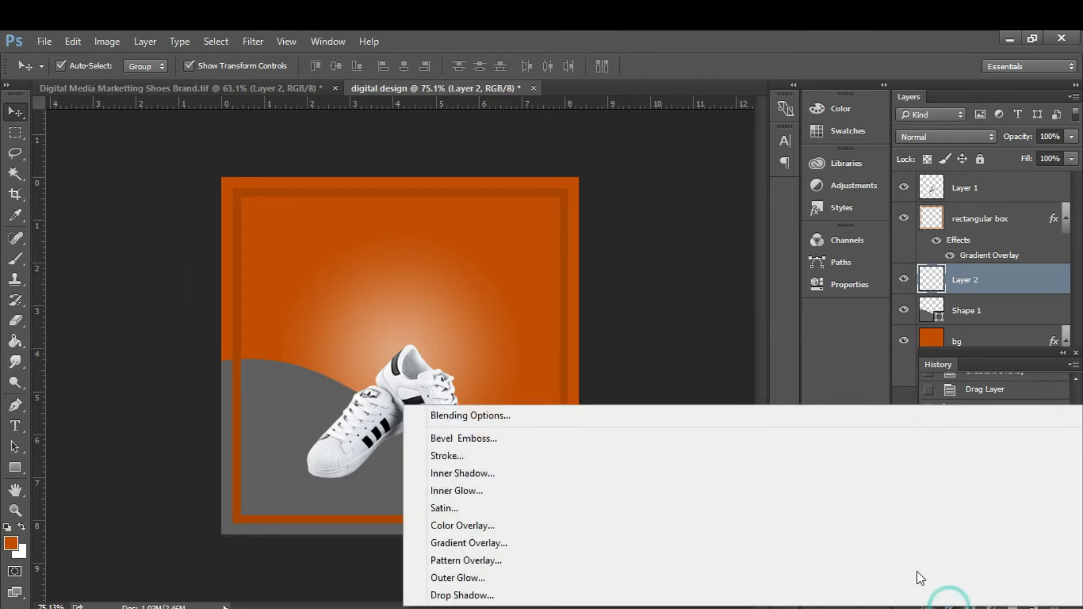
pyautogui.click(482, 542)
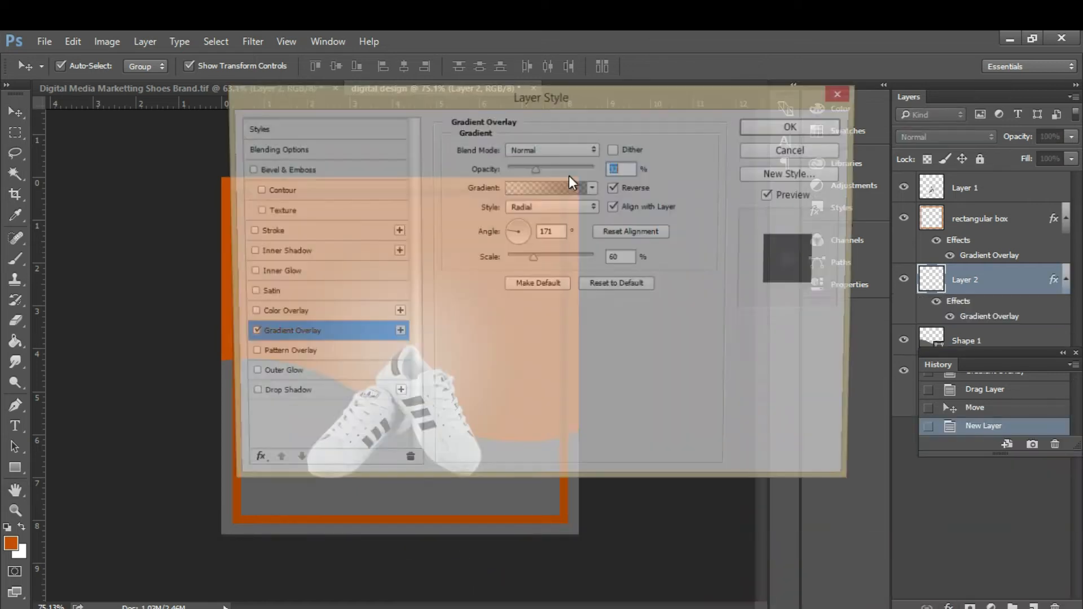
pyautogui.moveTo(496, 100); pyautogui.dragTo(761, 113)
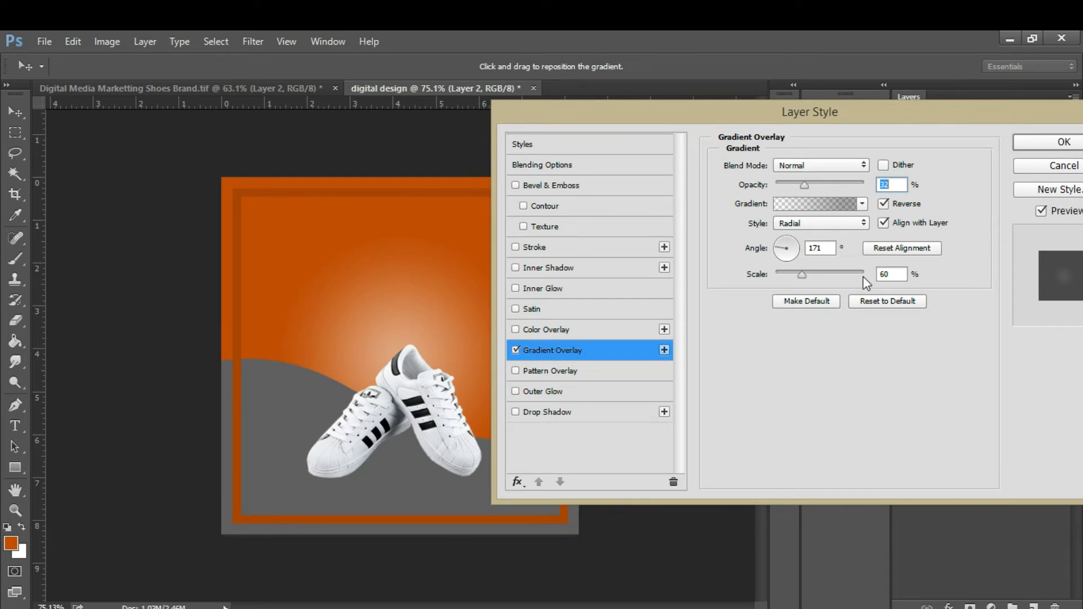
pyautogui.click(841, 223)
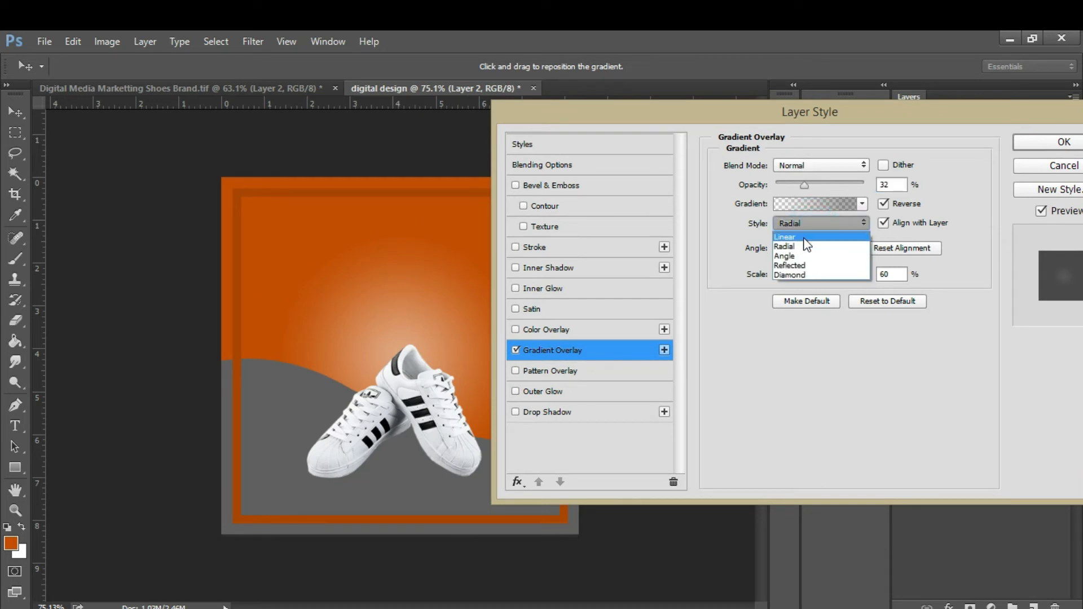
pyautogui.click(798, 234)
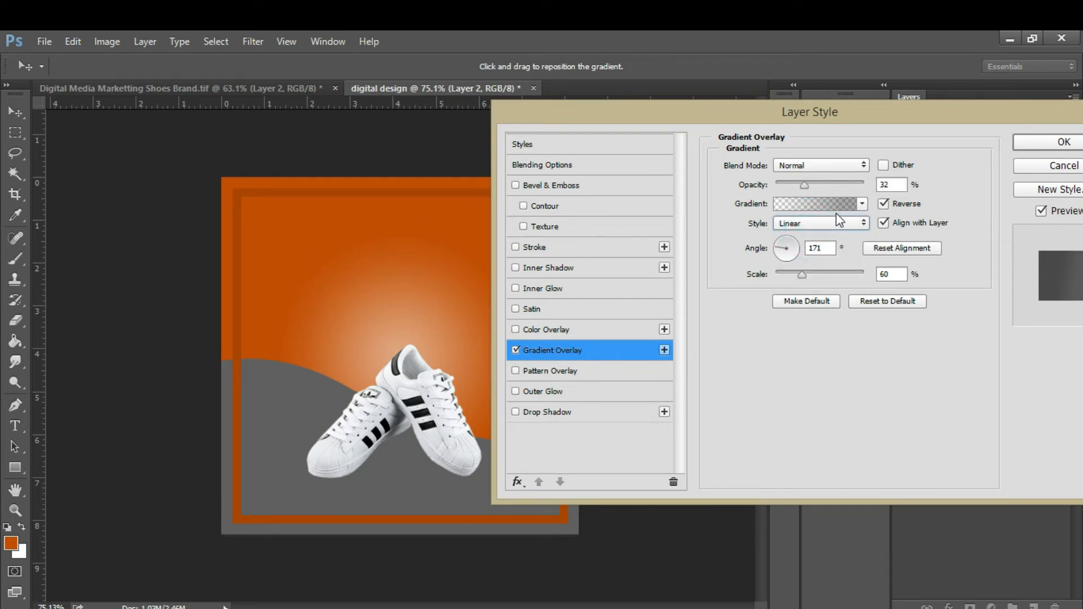
# Set Layer 2's gradient overlay to 59% opacity with the Neutral Density preset and apply it.
pyautogui.moveTo(814, 185); pyautogui.dragTo(827, 185)
pyautogui.click(862, 204)
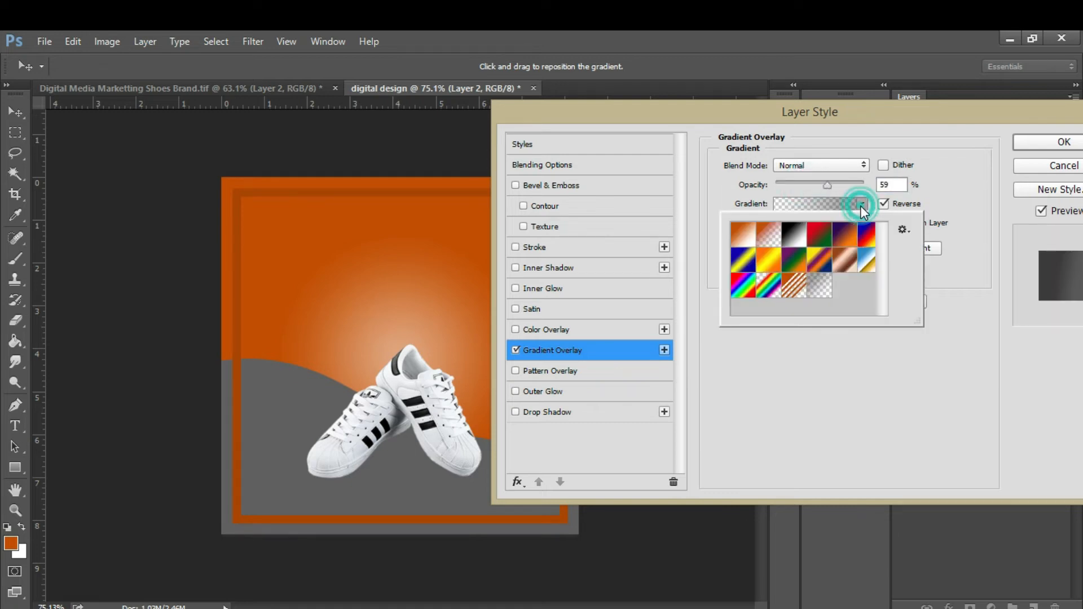
pyautogui.click(821, 287)
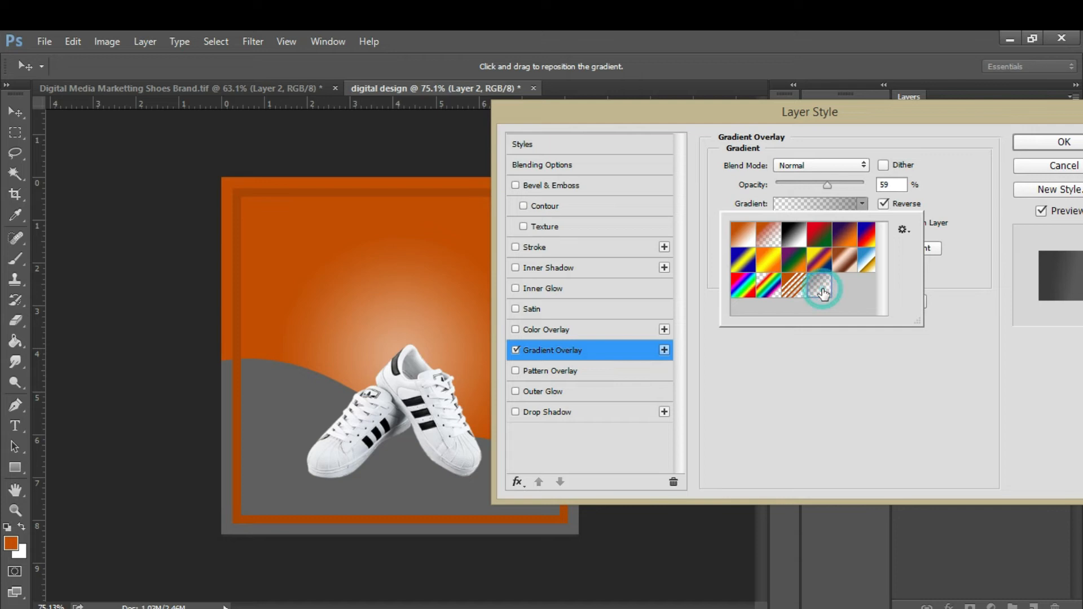
pyautogui.click(1041, 146)
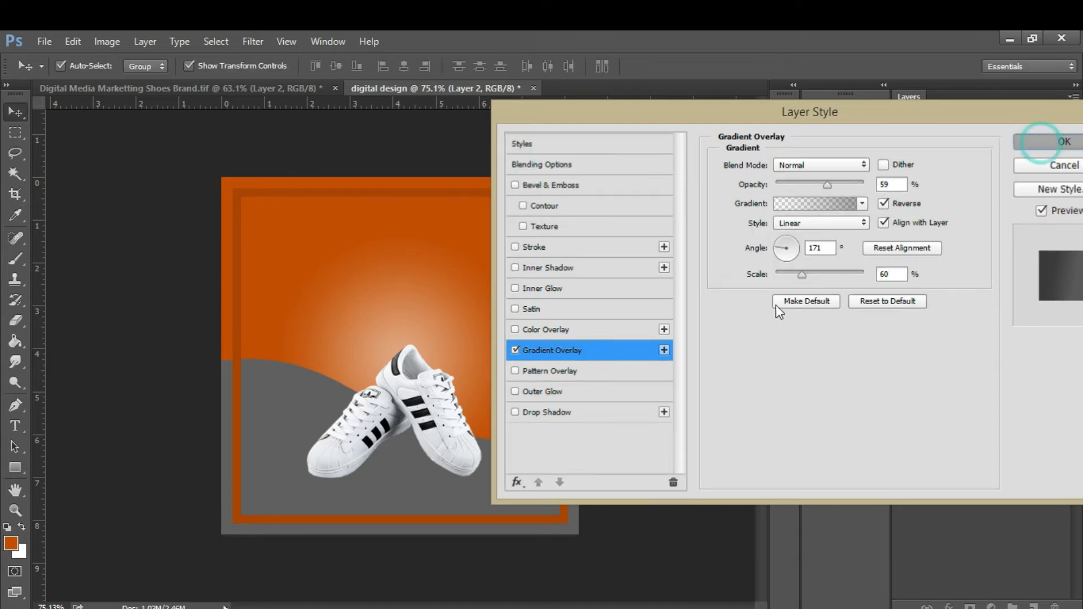
pyautogui.click(1041, 145)
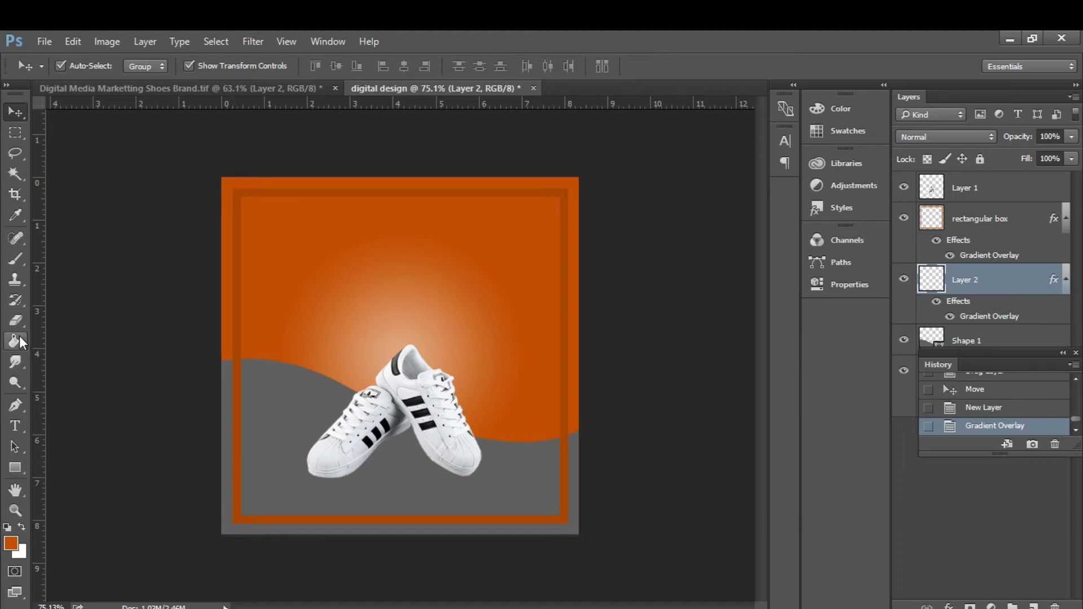
# Draw a linear dark fade on Layer 2 with the Gradient tool, from the canvas's lower edge up towards the shoes.
pyautogui.moveTo(22, 347); pyautogui.dragTo(72, 341)
pyautogui.moveTo(401, 426); pyautogui.dragTo(399, 536)
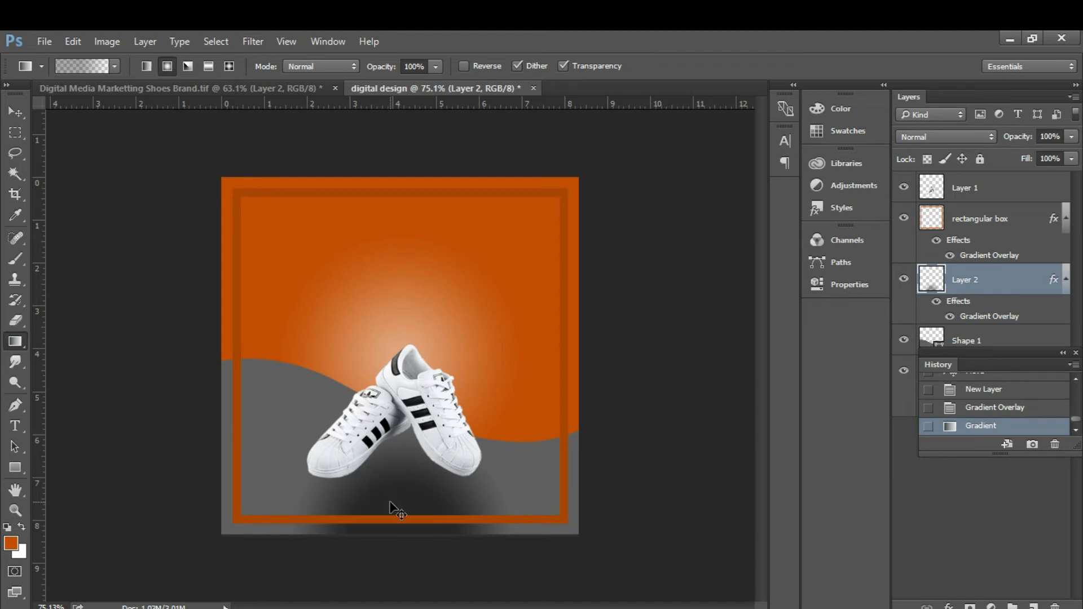
pyautogui.hotkey('ctrl', 'z')
pyautogui.click(146, 66)
pyautogui.moveTo(406, 536); pyautogui.dragTo(407, 444)
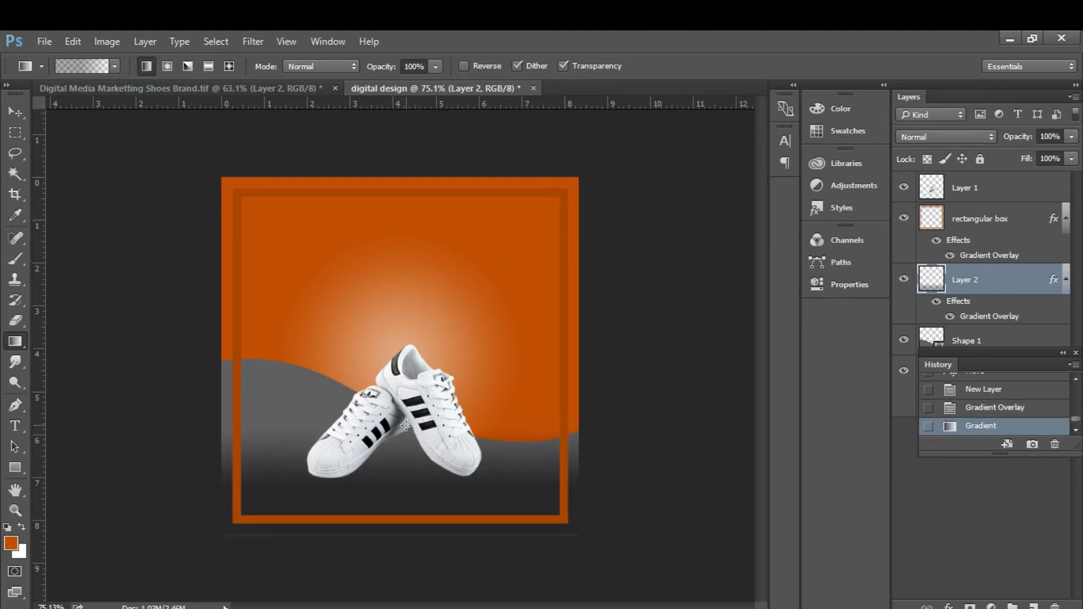
# Move the sneakers slightly lower over the dark fade and deselect all layers.
pyautogui.press('v')
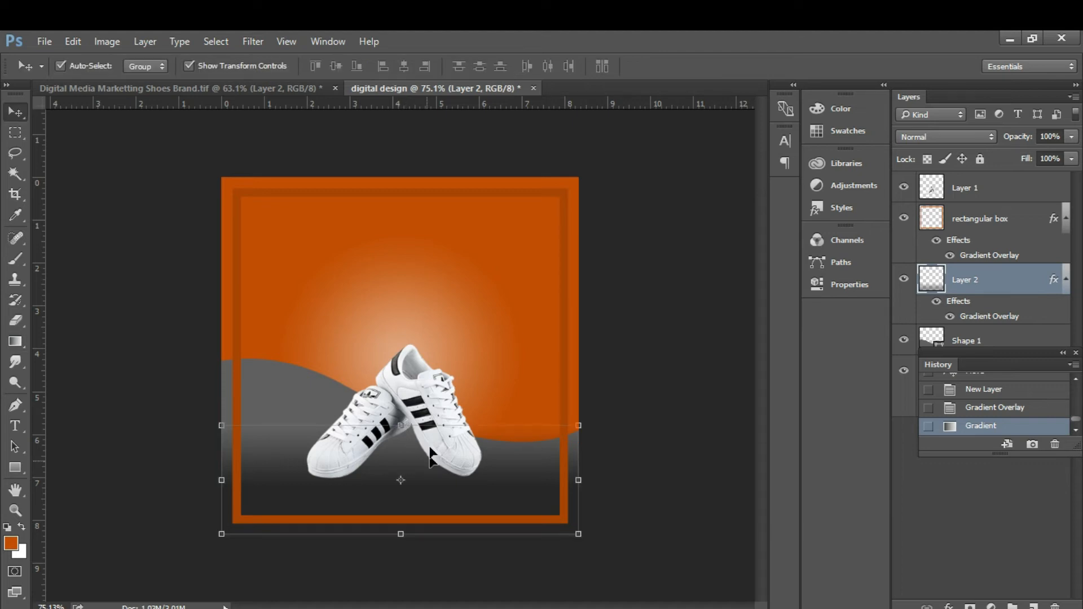
pyautogui.moveTo(429, 406); pyautogui.dragTo(430, 419)
pyautogui.click(506, 489)
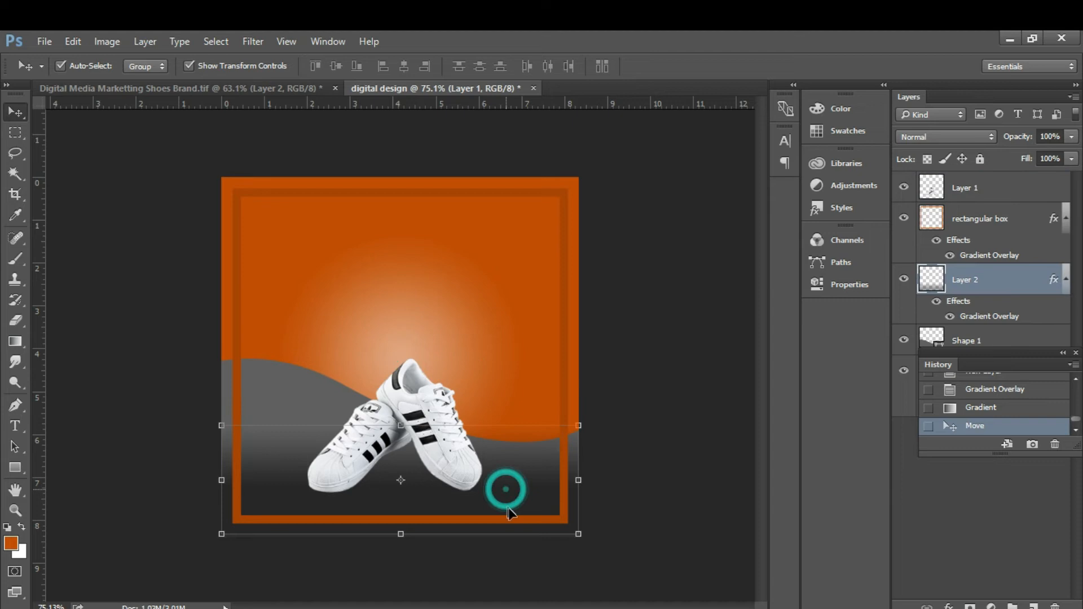
pyautogui.click(650, 445)
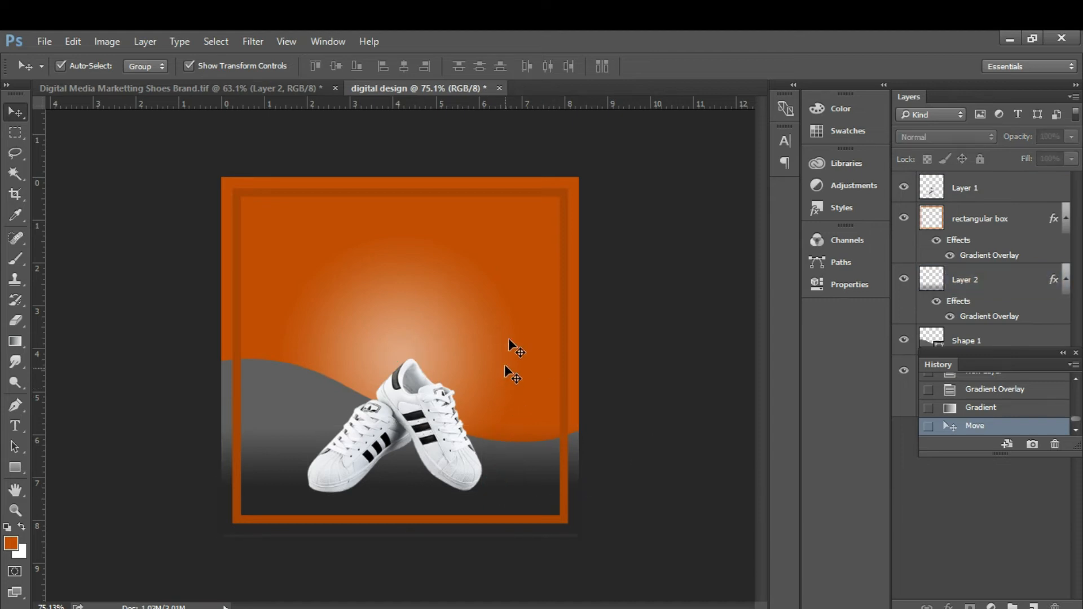
# Copy the GENTS FOOTWEAR heading from the reference ad into the digital design document and place it in the frame's upper-left area.
pyautogui.click(186, 90)
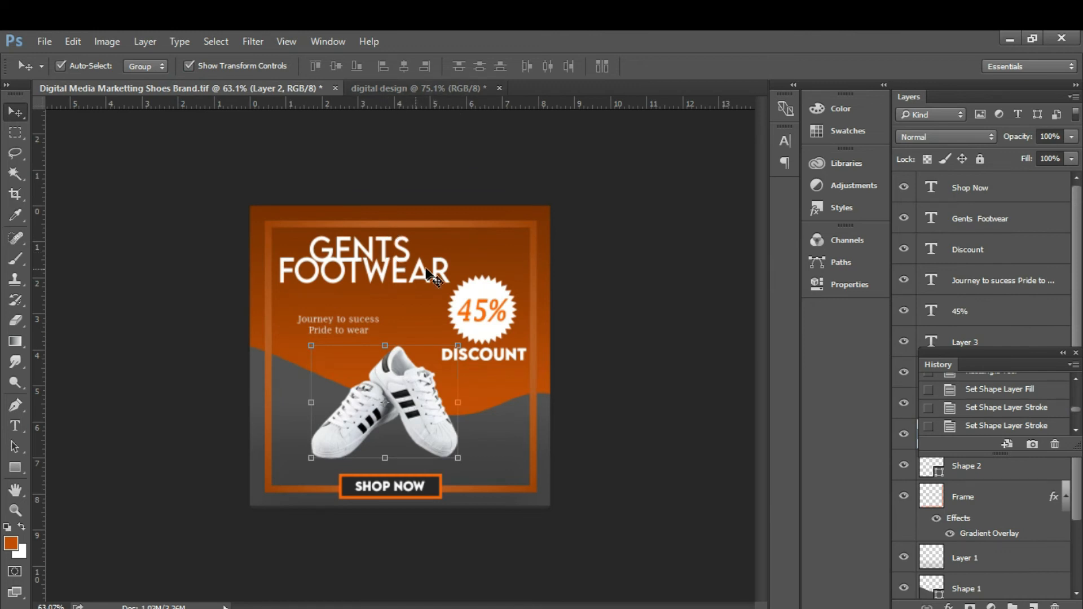
pyautogui.click(395, 255)
pyautogui.moveTo(391, 249); pyautogui.dragTo(384, 222)
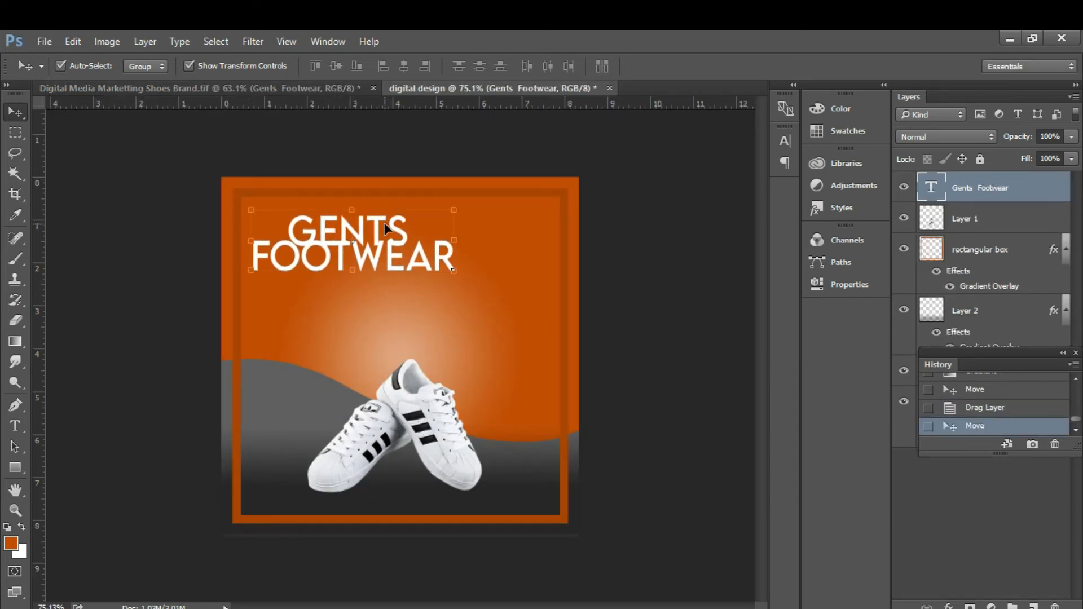
pyautogui.press('t')
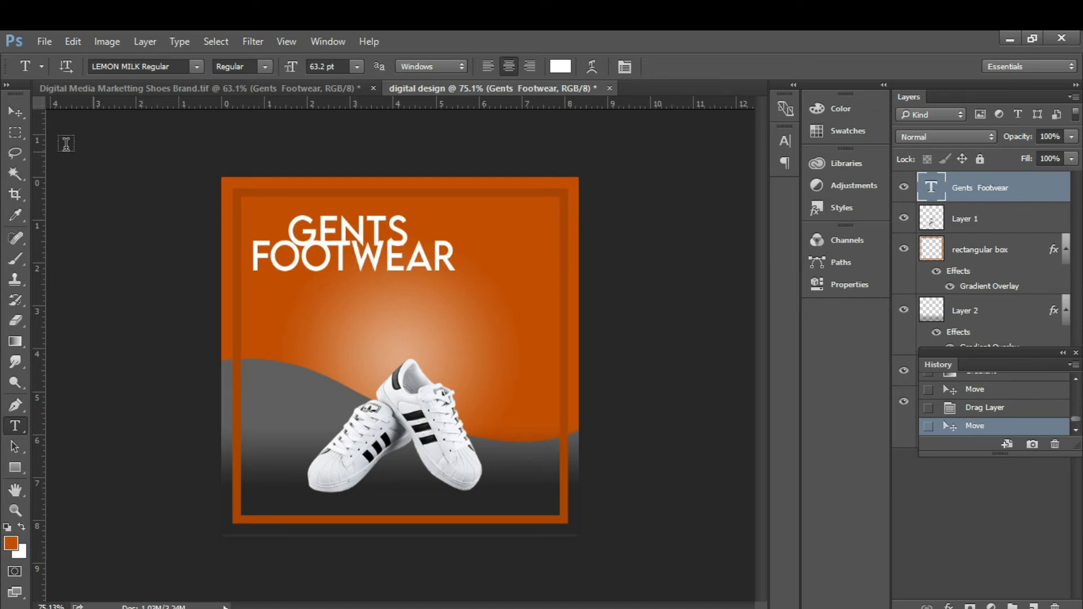
pyautogui.click(17, 115)
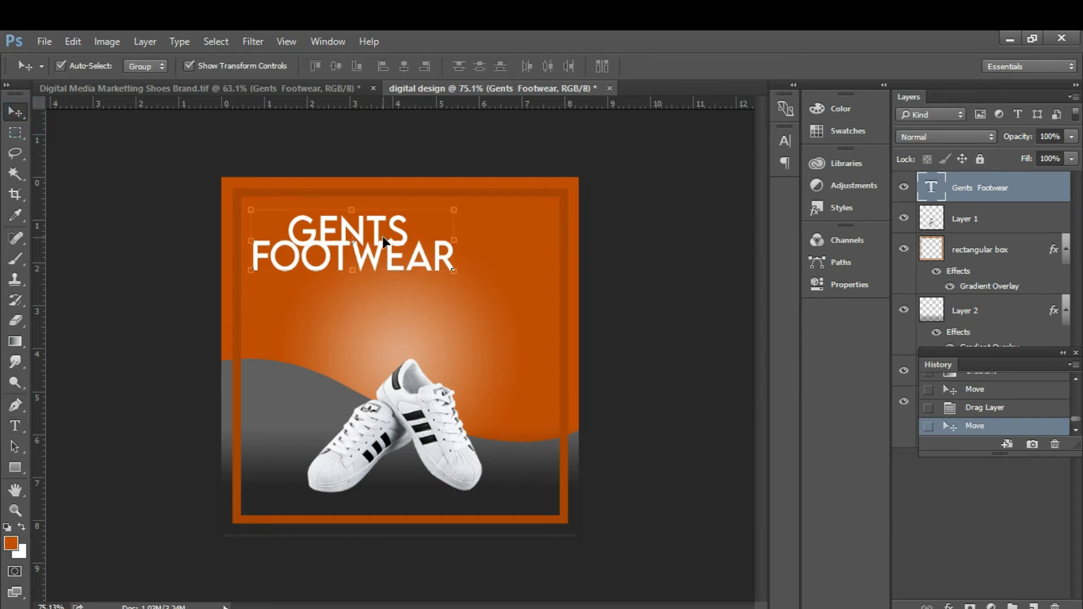
pyautogui.moveTo(383, 241); pyautogui.dragTo(371, 229)
# Copy the 45% text from the reference ad into the digital design document, below and right of the heading.
pyautogui.click(246, 88)
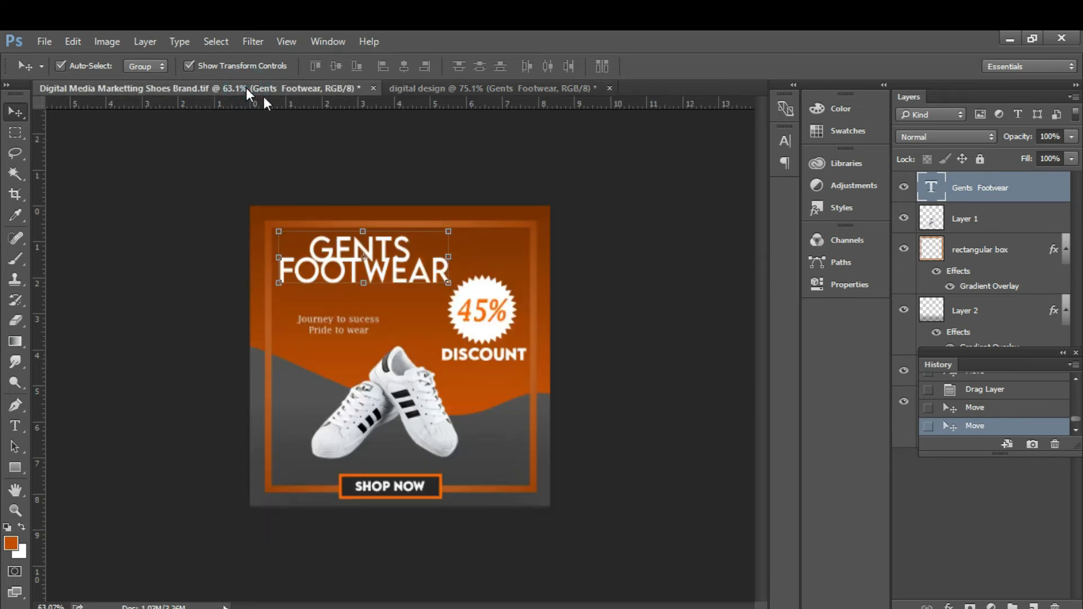
pyautogui.click(484, 357)
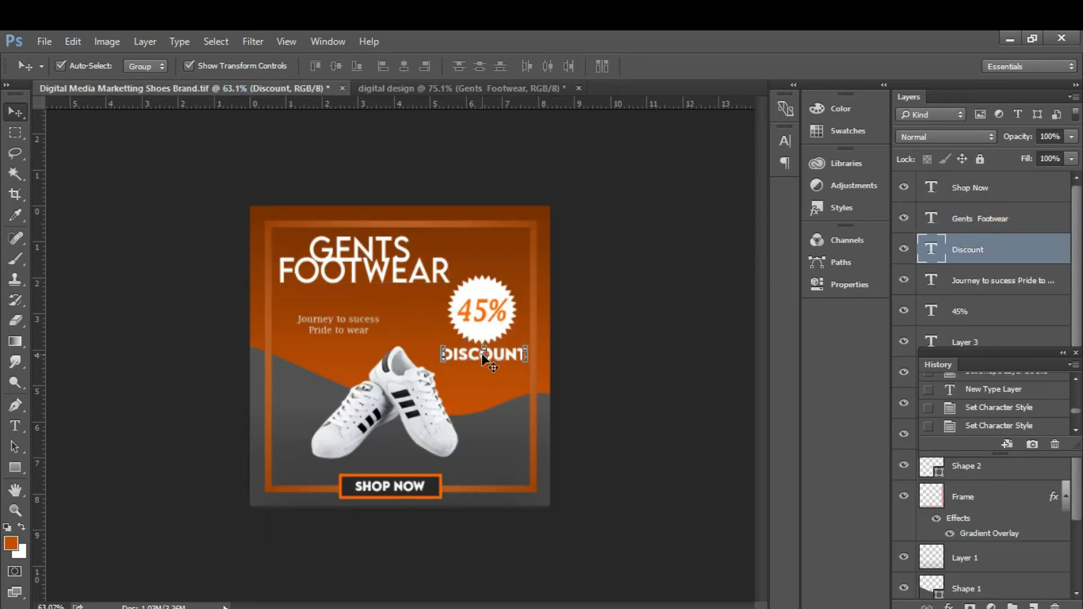
pyautogui.click(483, 309)
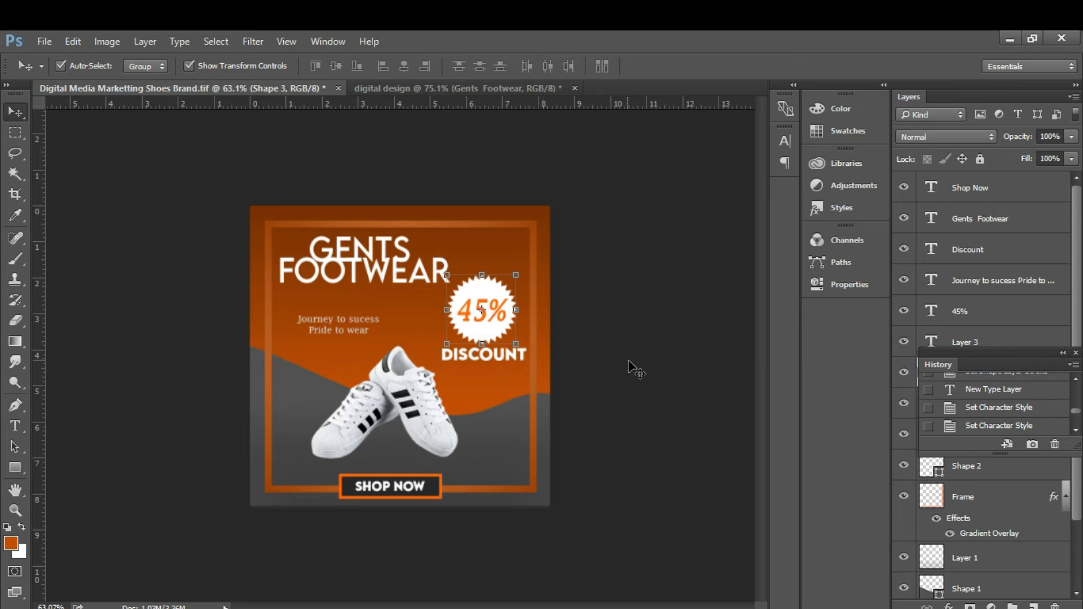
pyautogui.moveTo(491, 308)
pyautogui.mouseDown()
pyautogui.moveTo(502, 133)
pyautogui.moveTo(496, 90)
pyautogui.moveTo(469, 88)
pyautogui.moveTo(484, 293)
pyautogui.mouseUp()
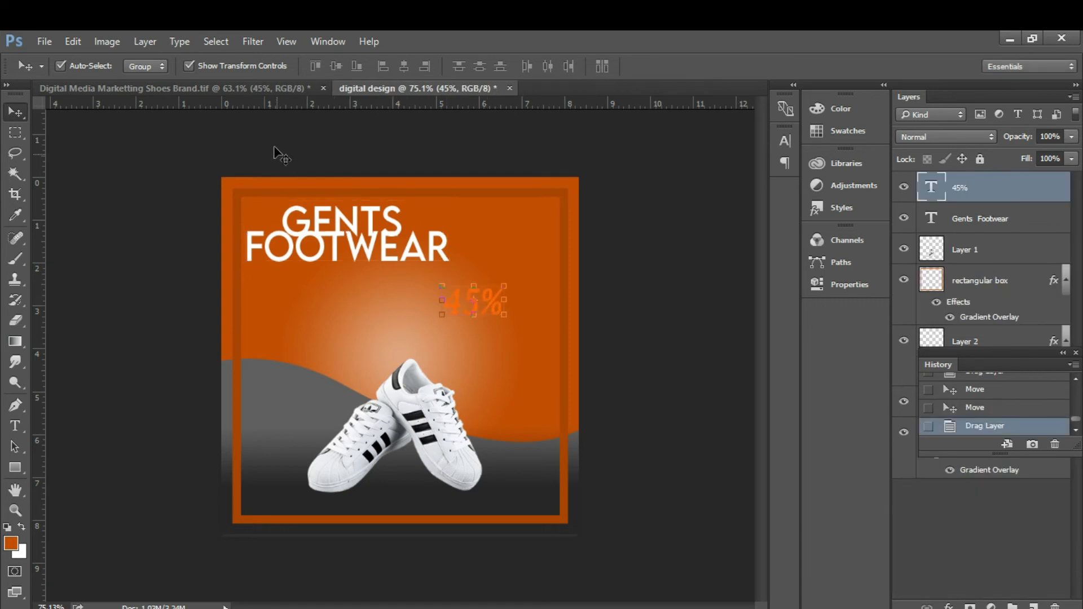
# Copy the white starburst badge from the reference ad into the digital design document and place it over the 45% text.
pyautogui.click(273, 90)
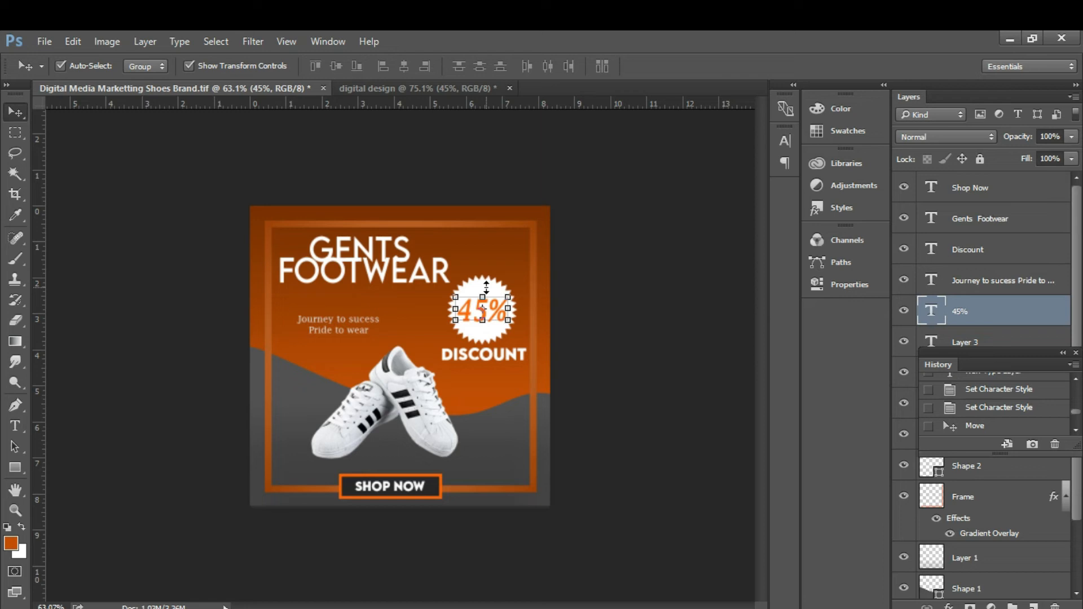
pyautogui.click(561, 335)
pyautogui.click(485, 292)
pyautogui.moveTo(488, 246); pyautogui.dragTo(488, 300)
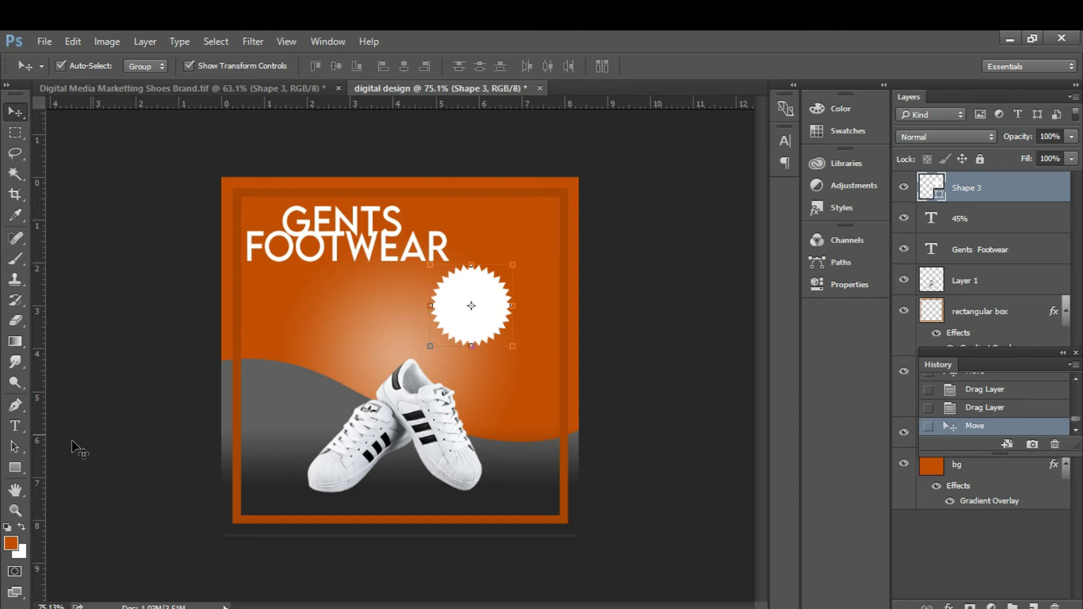
# Look through the preset shapes available for the Custom Shape tool.
pyautogui.click(15, 467)
pyautogui.click(78, 536)
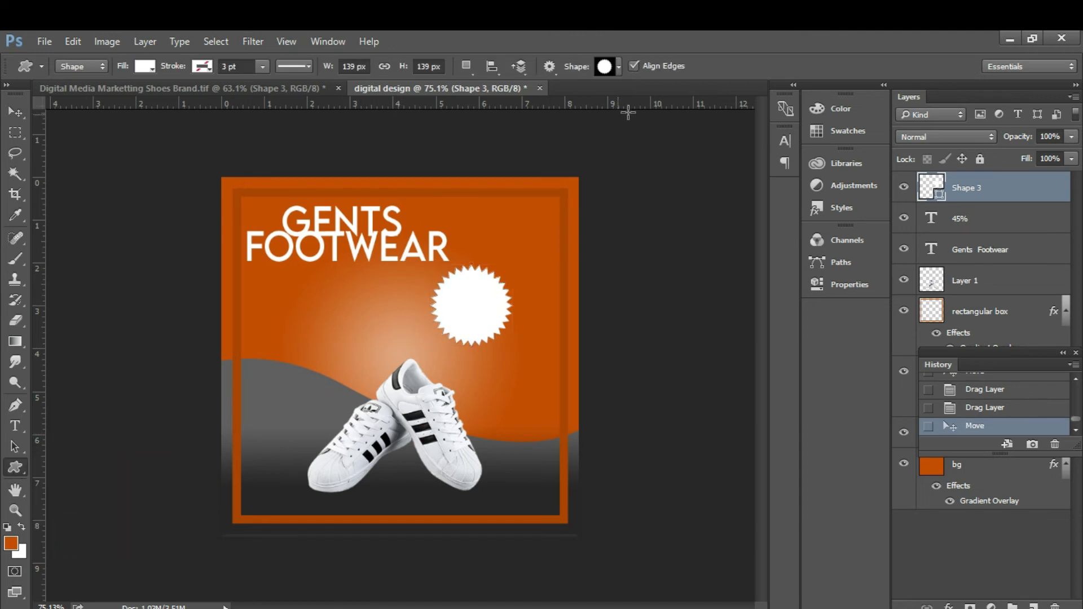
pyautogui.click(619, 68)
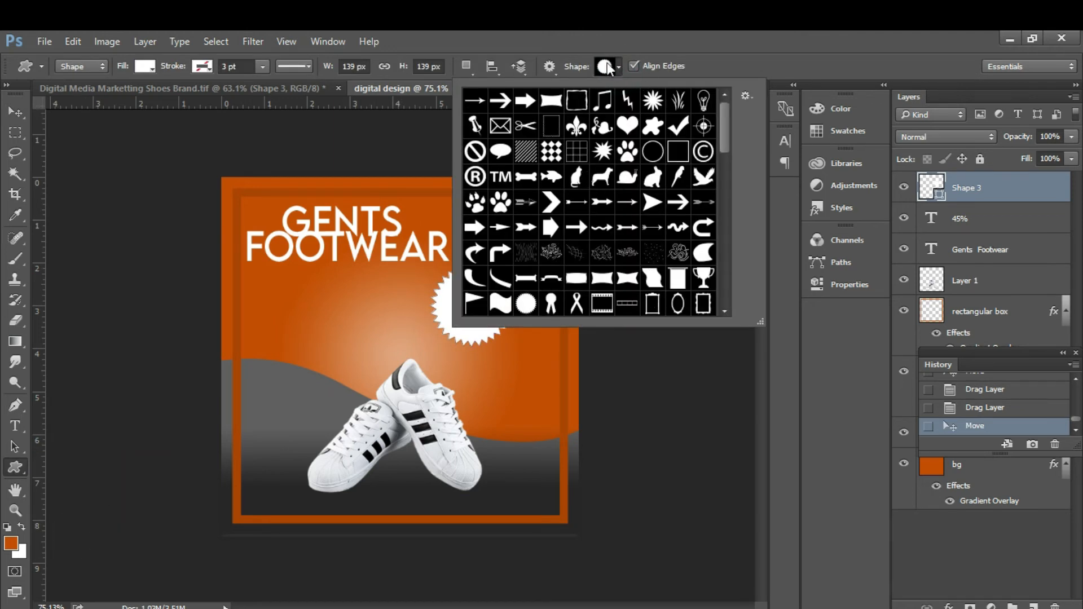
pyautogui.click(619, 68)
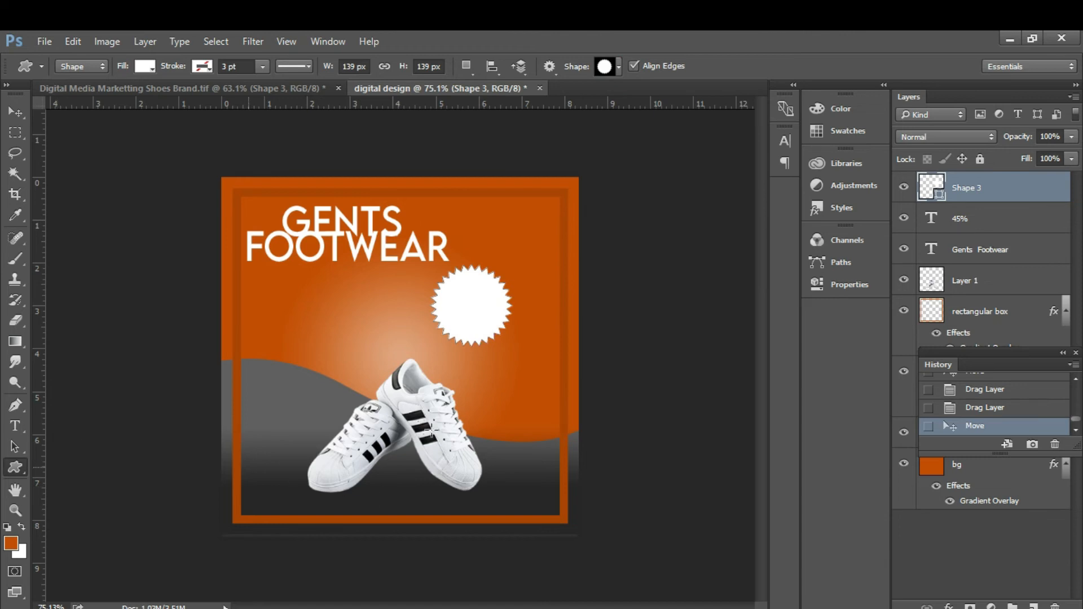
# Move the 45% text layer above the starburst's Shape 3 layer.
pyautogui.click(966, 221)
pyautogui.moveTo(968, 224); pyautogui.dragTo(967, 182)
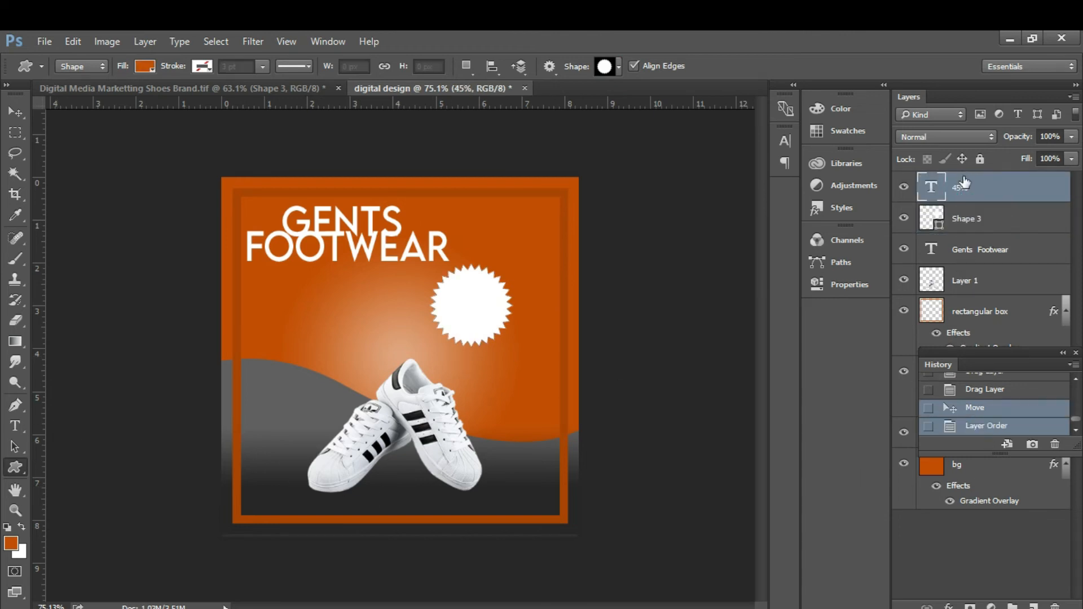
# Copy the DISCOUNT text from the reference ad into the digital design document and place it beneath the starburst badge.
pyautogui.click(203, 85)
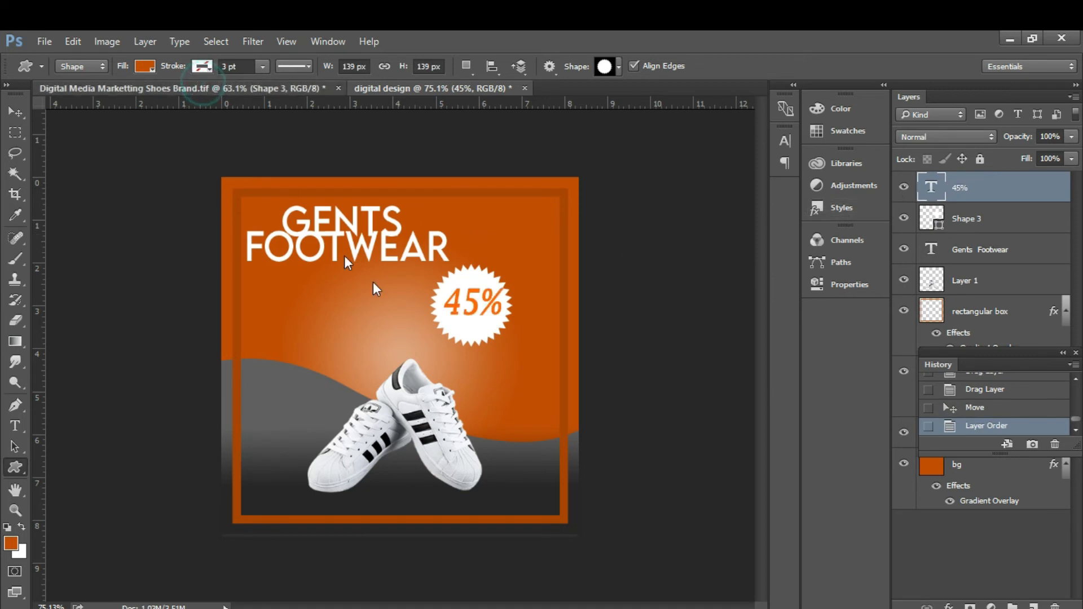
pyautogui.press('v')
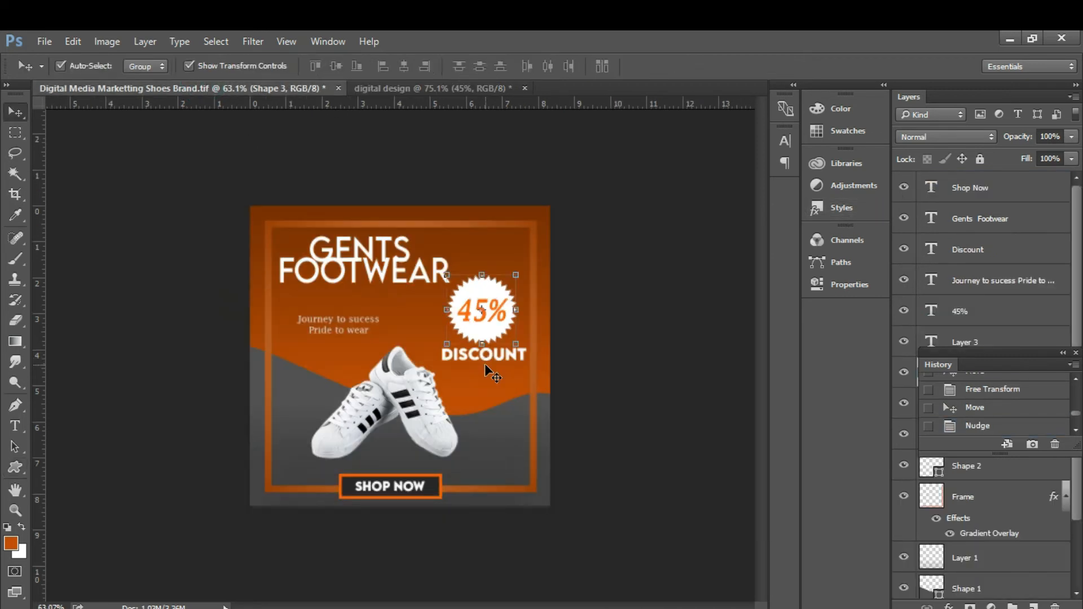
pyautogui.hotkey('ctrl', 't')
pyautogui.press('Return')
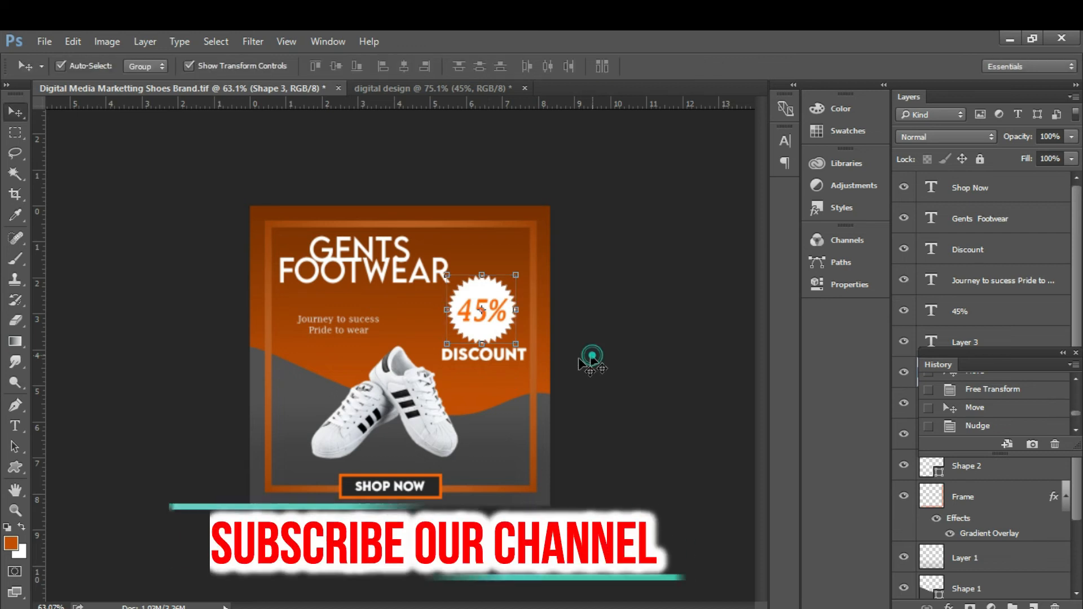
pyautogui.click(503, 354)
pyautogui.moveTo(504, 354); pyautogui.dragTo(530, 357)
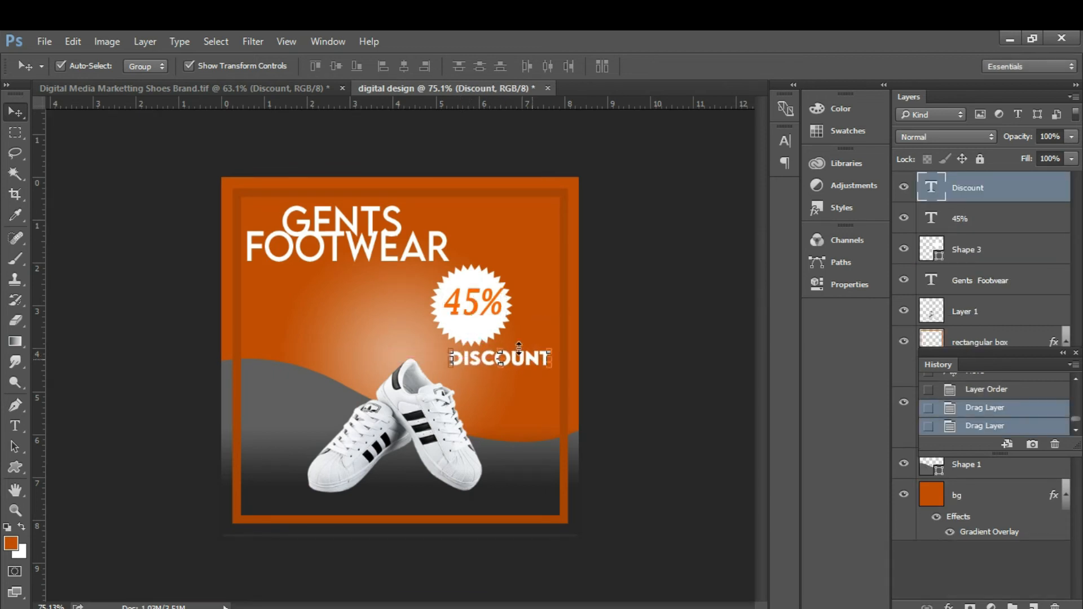
# Move the starburst badge and its 45% text right so they sit above the DISCOUNT text.
pyautogui.keyDown('shift'); pyautogui.click(481, 306); pyautogui.keyUp('shift')
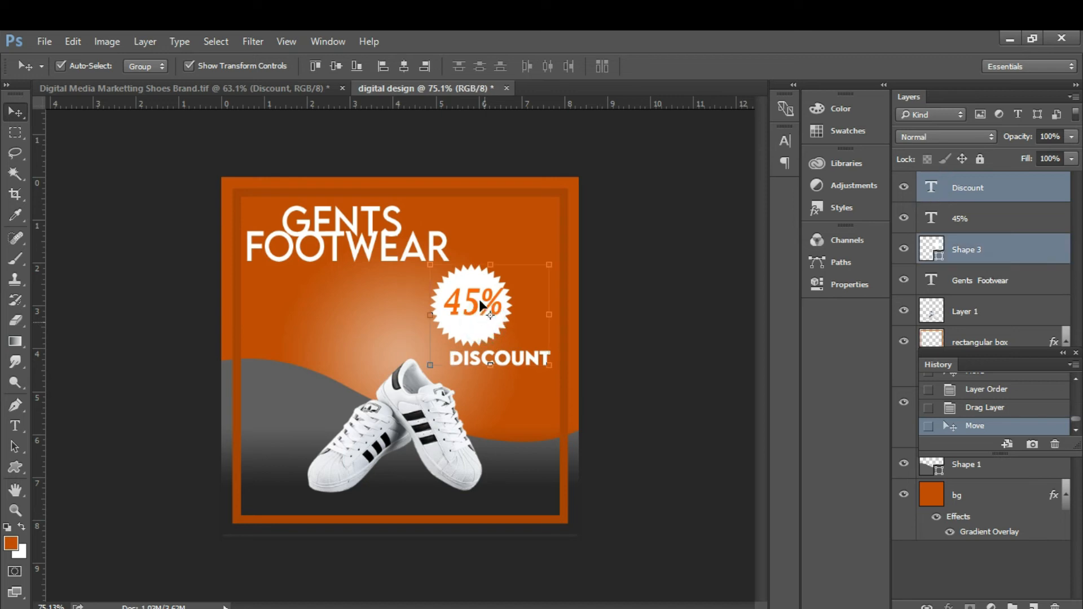
pyautogui.moveTo(481, 301)
pyautogui.mouseDown()
pyautogui.moveTo(517, 298)
pyautogui.moveTo(443, 289)
pyautogui.moveTo(496, 294)
pyautogui.mouseUp()
pyautogui.moveTo(498, 294); pyautogui.dragTo(497, 296)
pyautogui.hotkey('ctrl', 't')
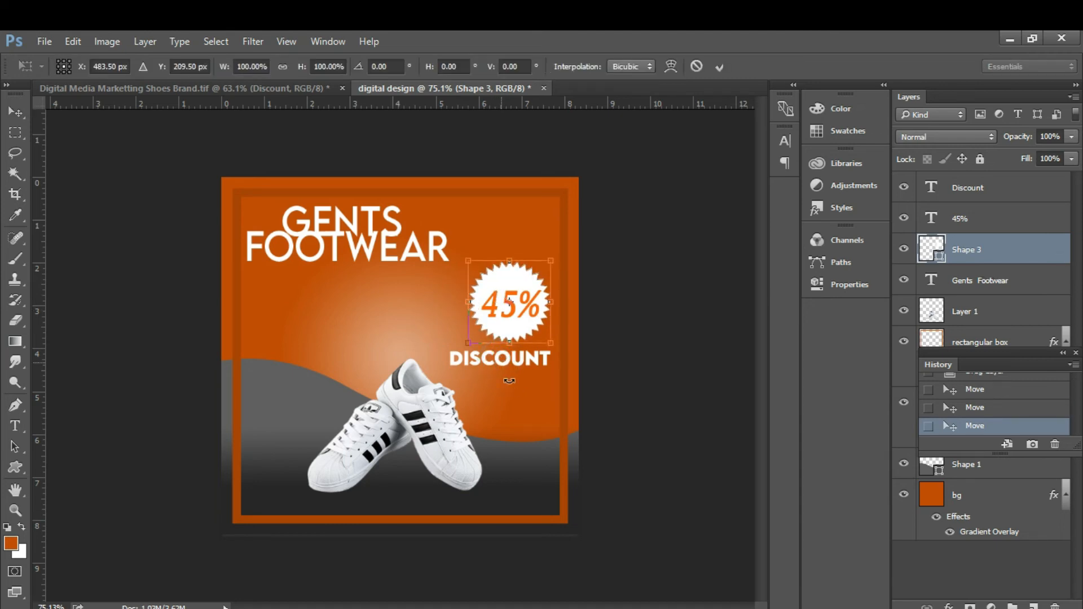
pyautogui.press('Return')
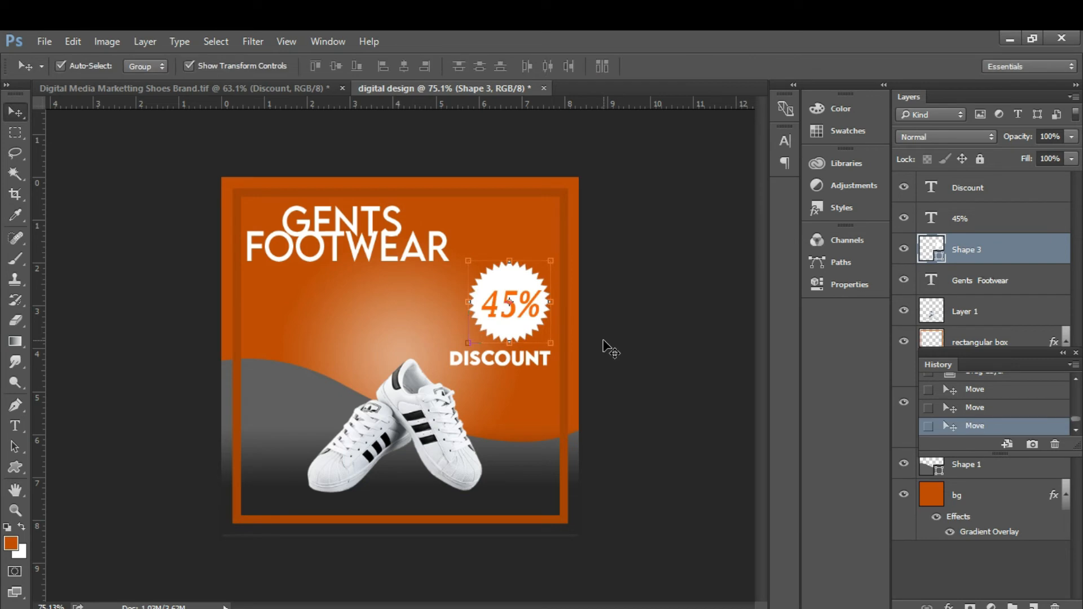
# Nudge the starburst badge slightly left above the DISCOUNT text.
pyautogui.press('Left')
pyautogui.press('Left')
pyautogui.press('Left')
pyautogui.press('Left')
pyautogui.press('Left')
pyautogui.press('Left')
pyautogui.press('Left')
pyautogui.press('Left')
pyautogui.press('Left')
pyautogui.press('Left')
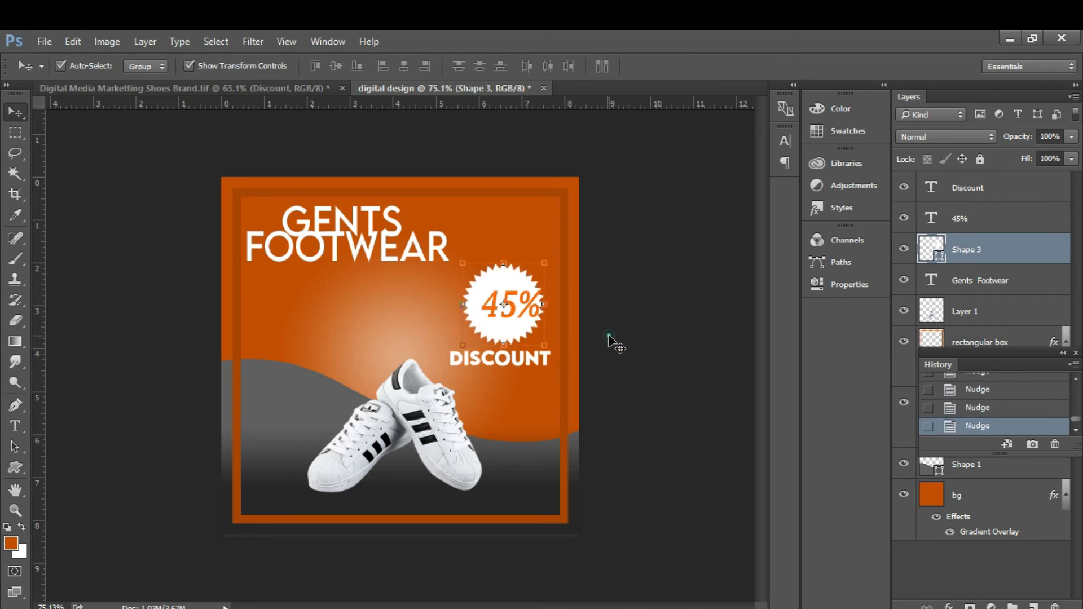
pyautogui.click(610, 340)
# Nudge the DISCOUNT text slightly right beneath the badge and shift the sneakers slightly up and left.
pyautogui.click(533, 361)
pyautogui.press('Right')
pyautogui.press('Right')
pyautogui.press('Right')
pyautogui.press('Right')
pyautogui.press('Right')
pyautogui.press('Right')
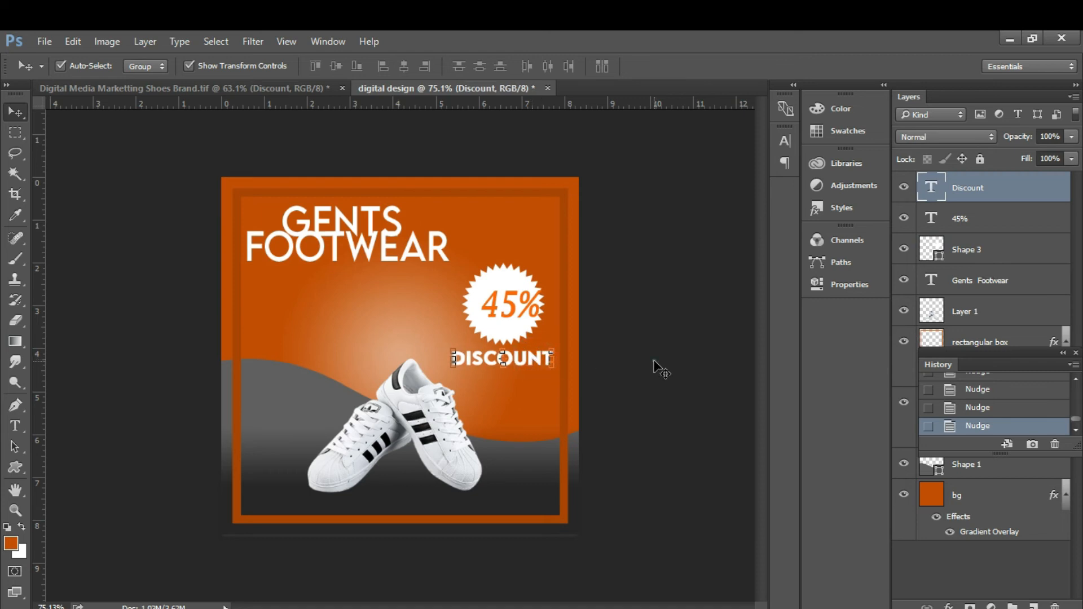
pyautogui.click(653, 363)
pyautogui.moveTo(429, 411); pyautogui.dragTo(422, 409)
# Copy the "Journey to sucess Pride to wear" tagline from the reference ad to below the heading and raise the sneakers slightly.
pyautogui.click(256, 85)
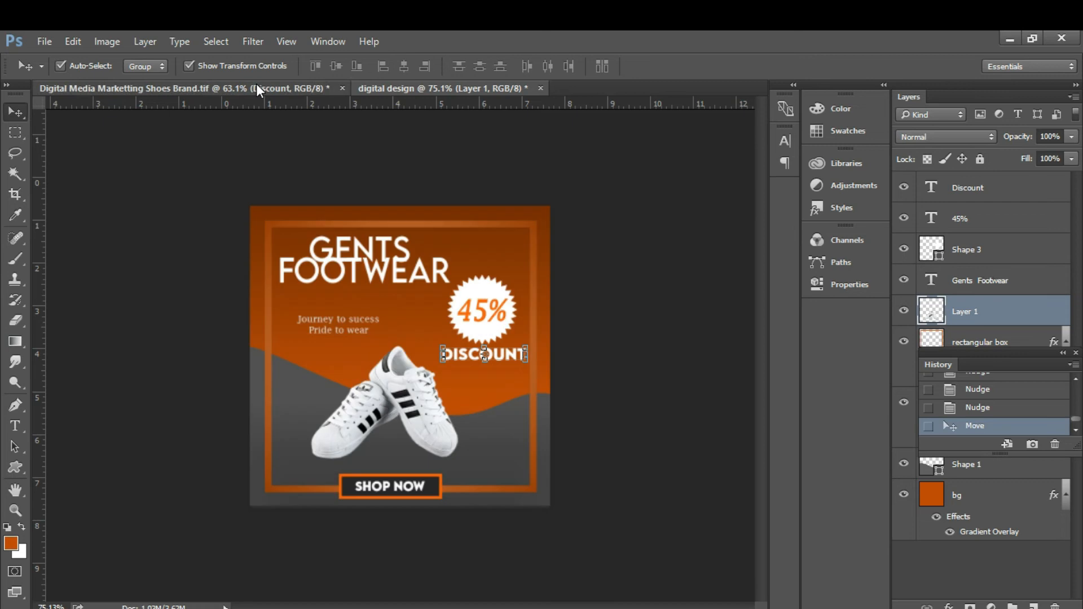
pyautogui.click(361, 335)
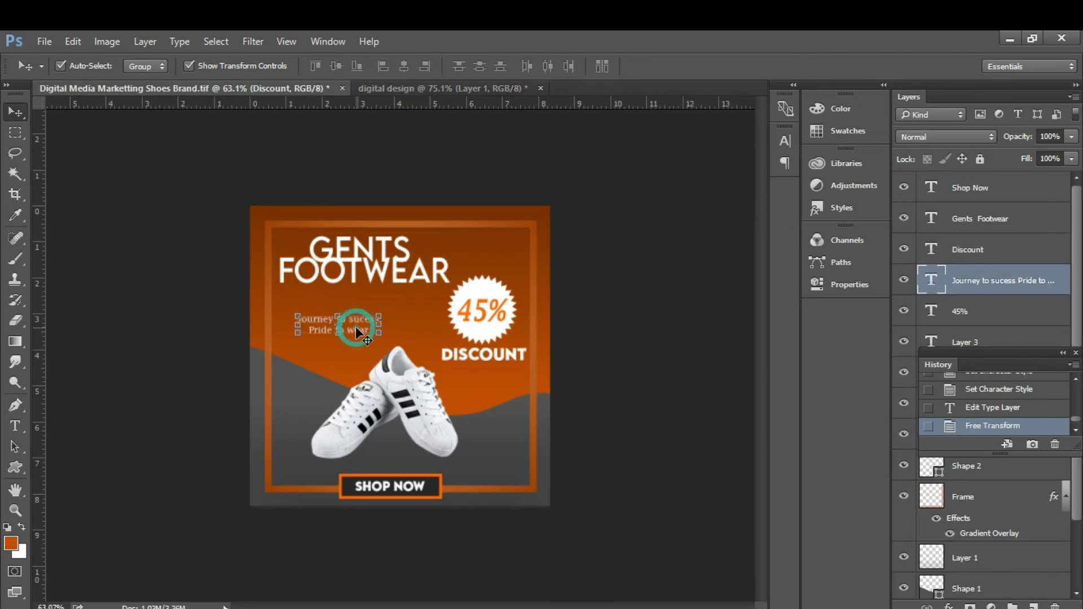
pyautogui.moveTo(361, 334); pyautogui.dragTo(351, 313)
pyautogui.moveTo(406, 420); pyautogui.dragTo(402, 409)
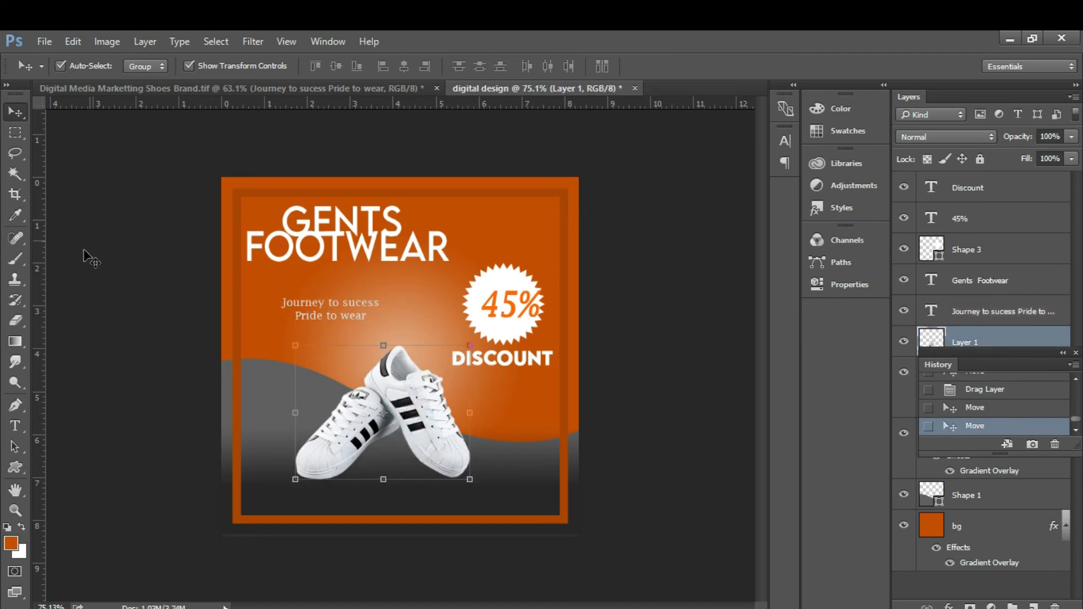
# Create a layer named "button" and draw a rectangle about 172 × 50 px over the frame's lower edge, beneath the sneakers.
pyautogui.click(239, 90)
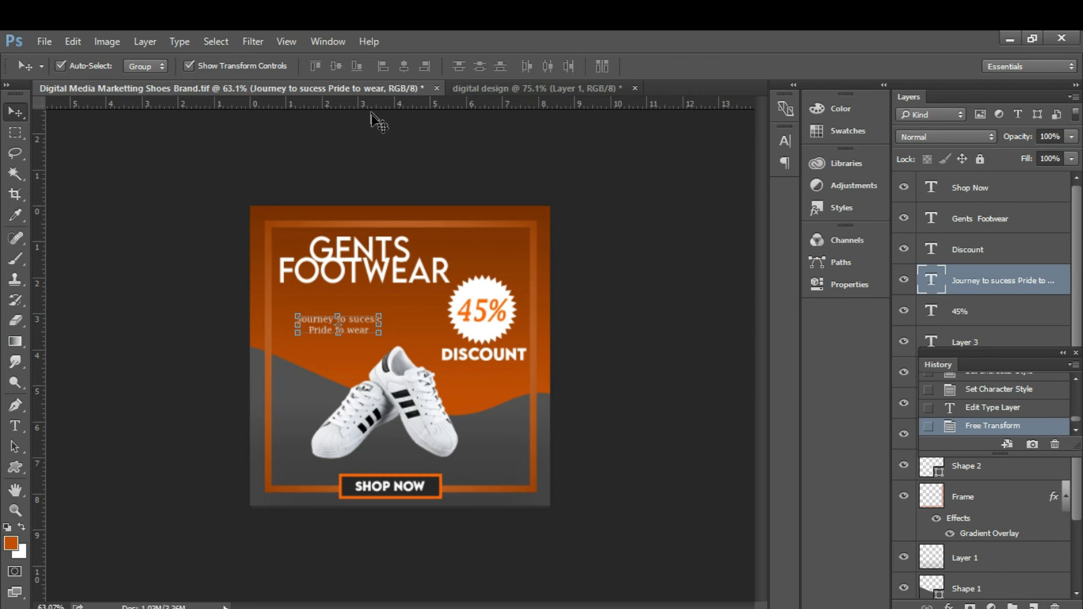
pyautogui.click(527, 88)
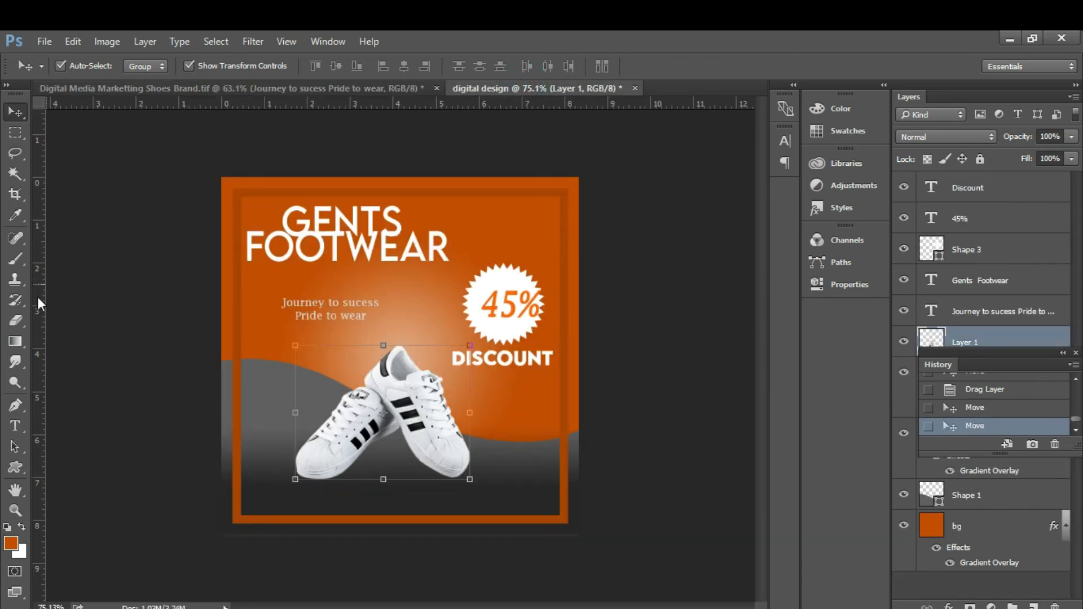
pyautogui.click(17, 468)
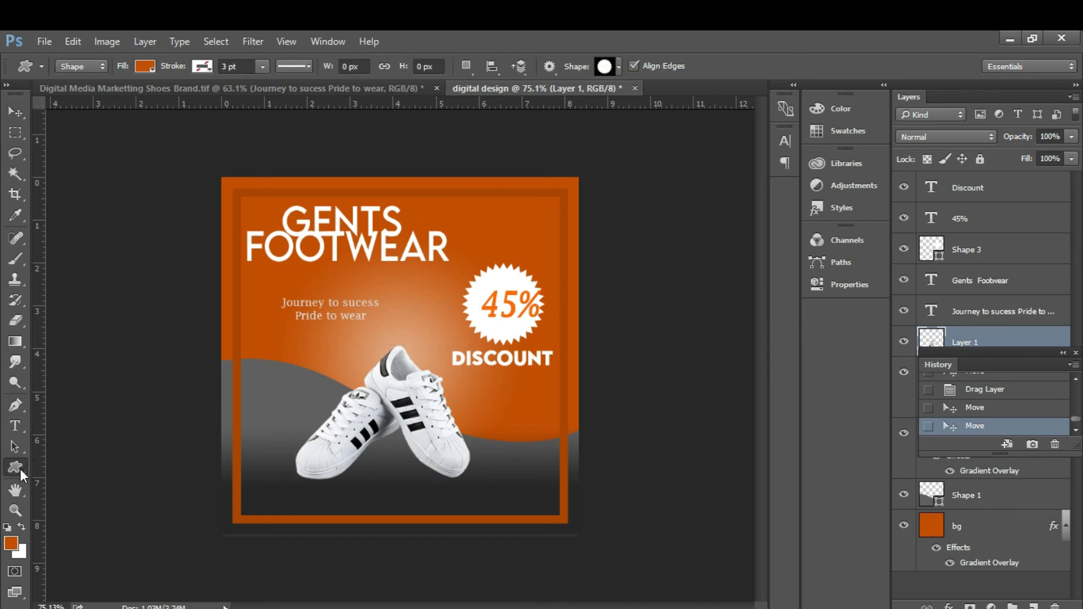
pyautogui.rightClick(17, 471)
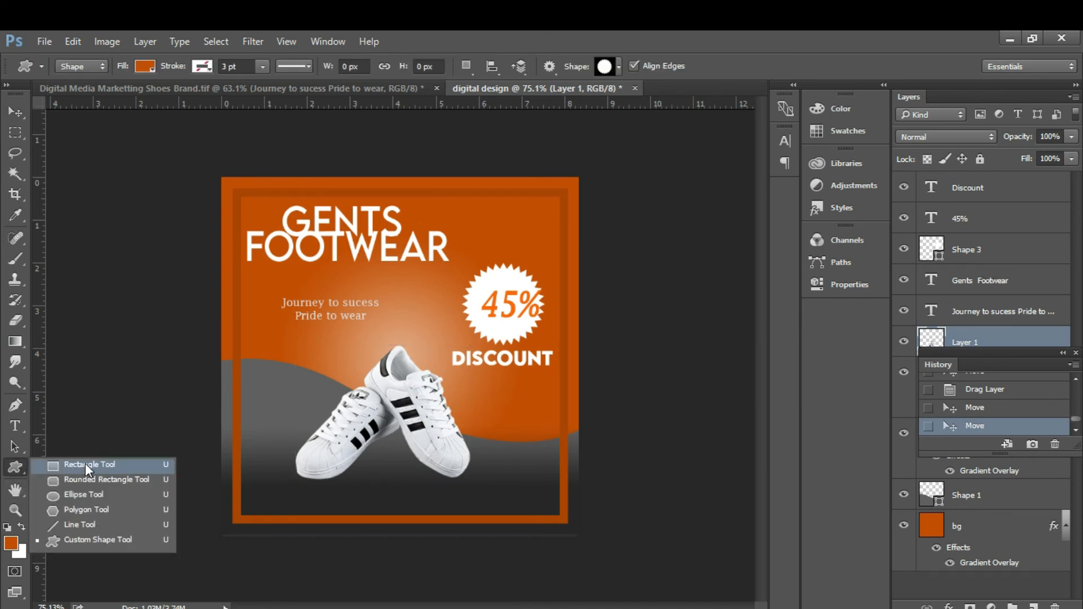
pyautogui.click(86, 464)
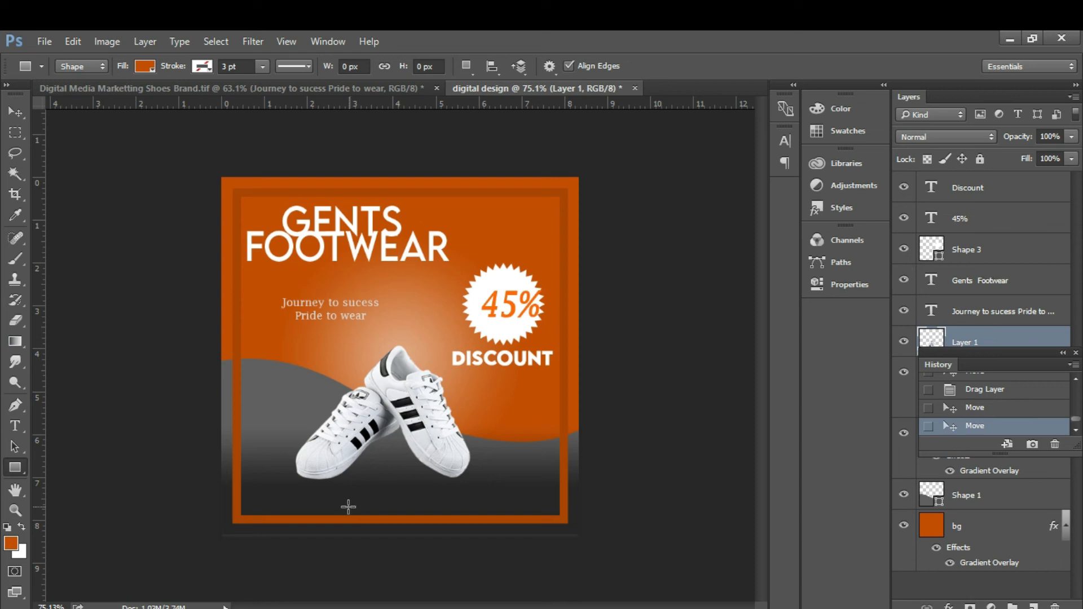
pyautogui.hotkey('ctrl', 'shift', 'n')
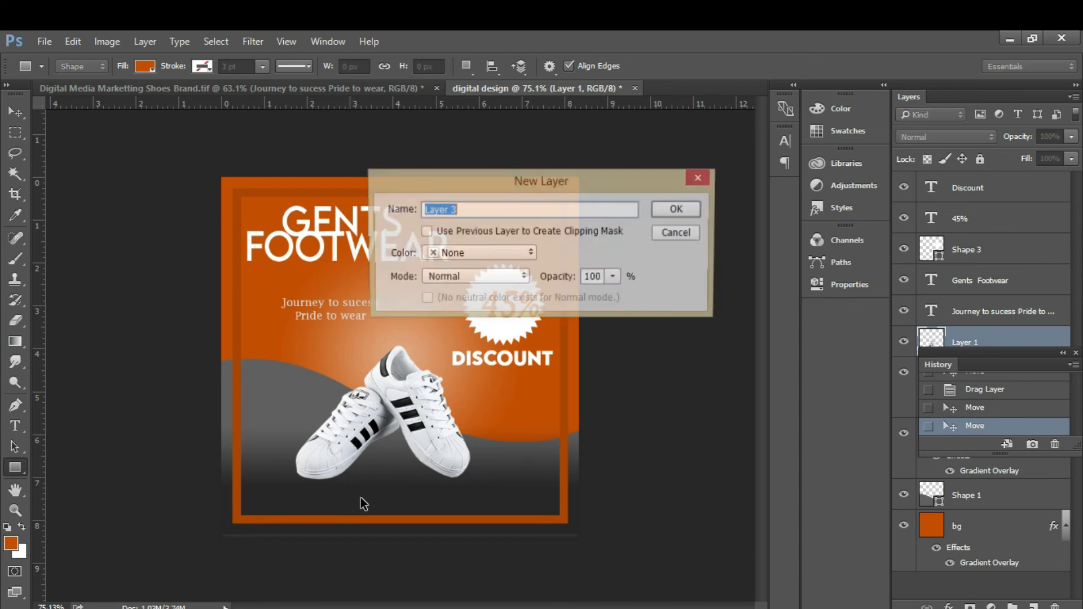
pyautogui.write('button')
pyautogui.press('Return')
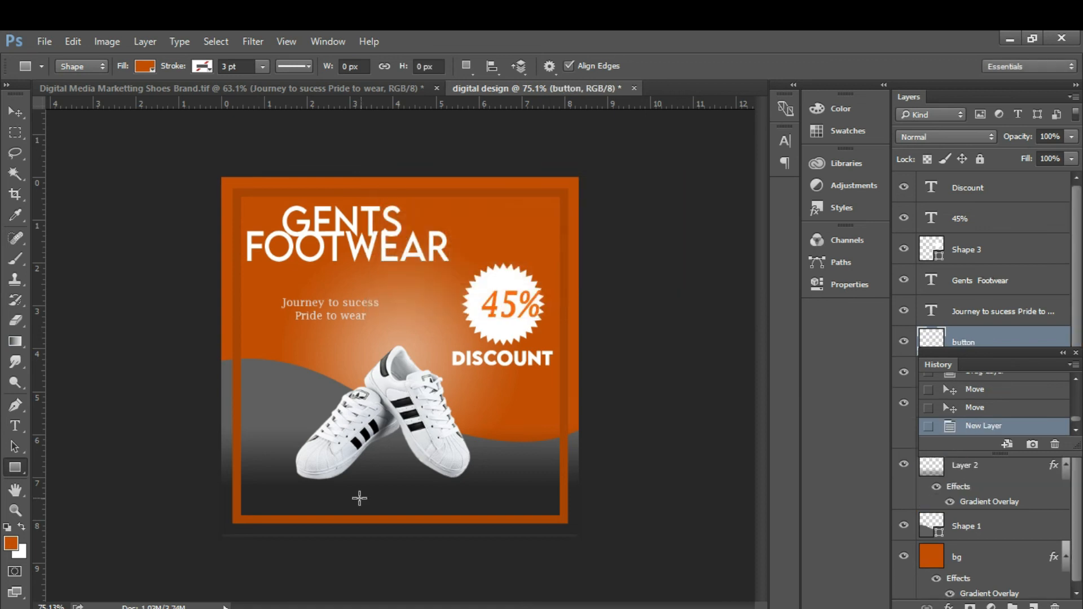
pyautogui.moveTo(343, 501); pyautogui.dragTo(444, 530)
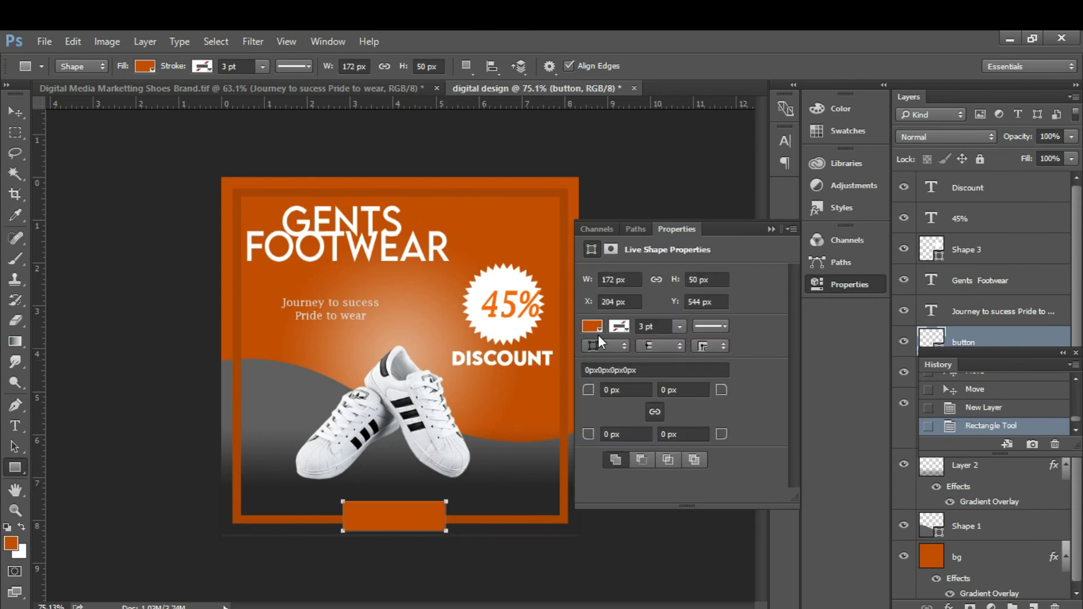
# Fill the button rectangle with the grey #606060 sampled from the wave shape.
pyautogui.click(149, 67)
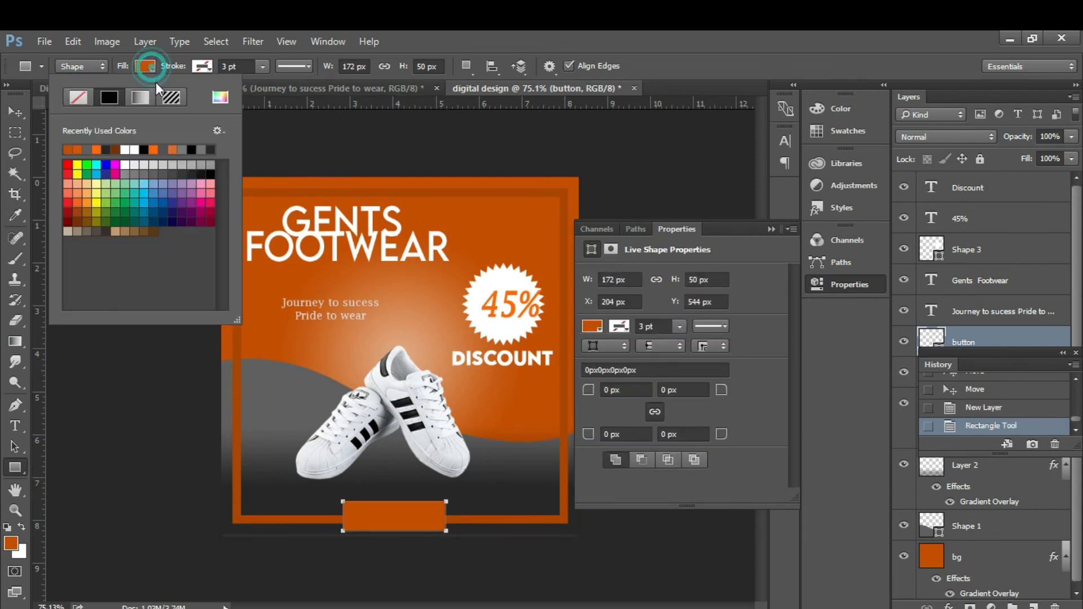
pyautogui.click(220, 97)
pyautogui.click(255, 370)
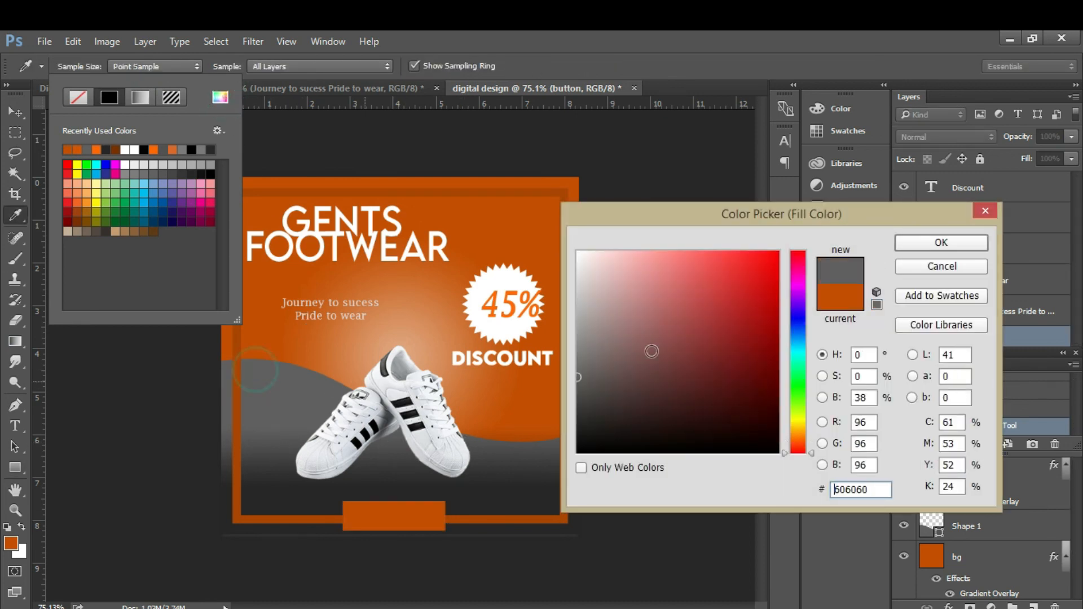
pyautogui.click(916, 242)
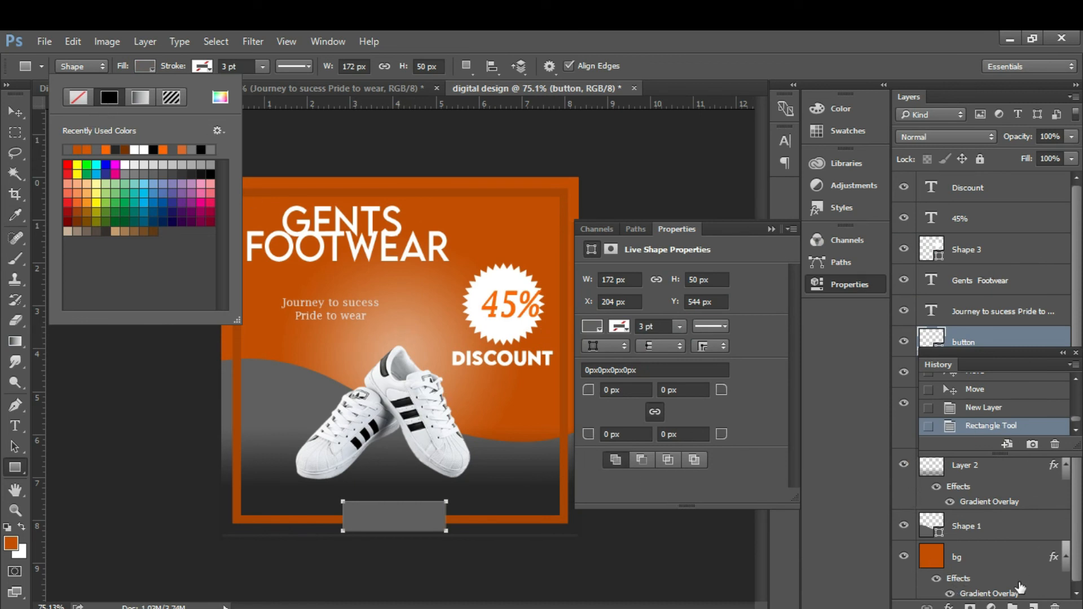
# Add a Stroke layer style to the button with a size of 9 px and Normal blend mode.
pyautogui.click(949, 606)
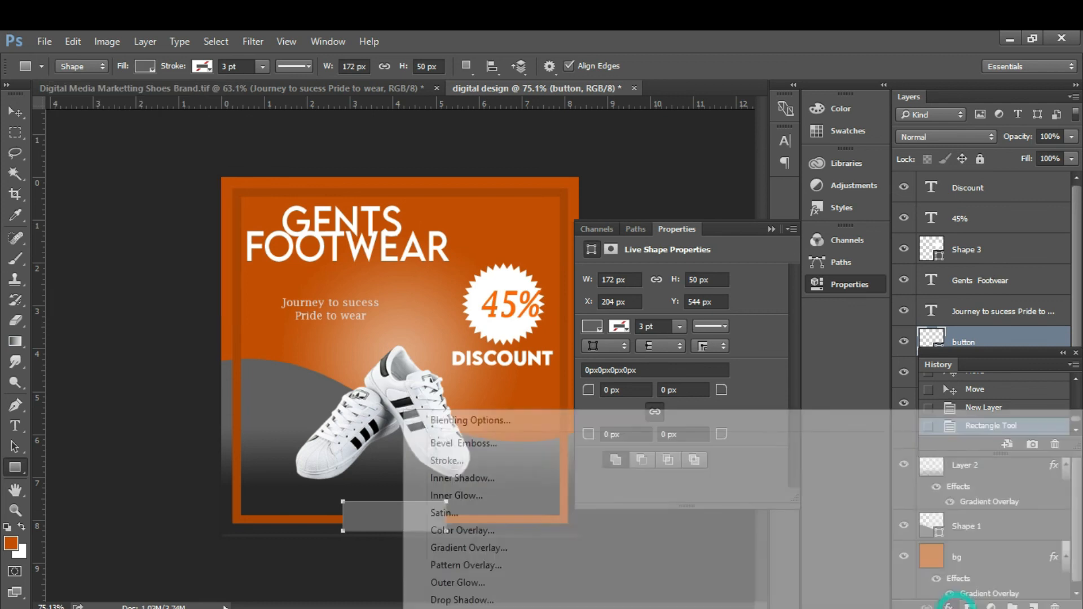
pyautogui.click(513, 461)
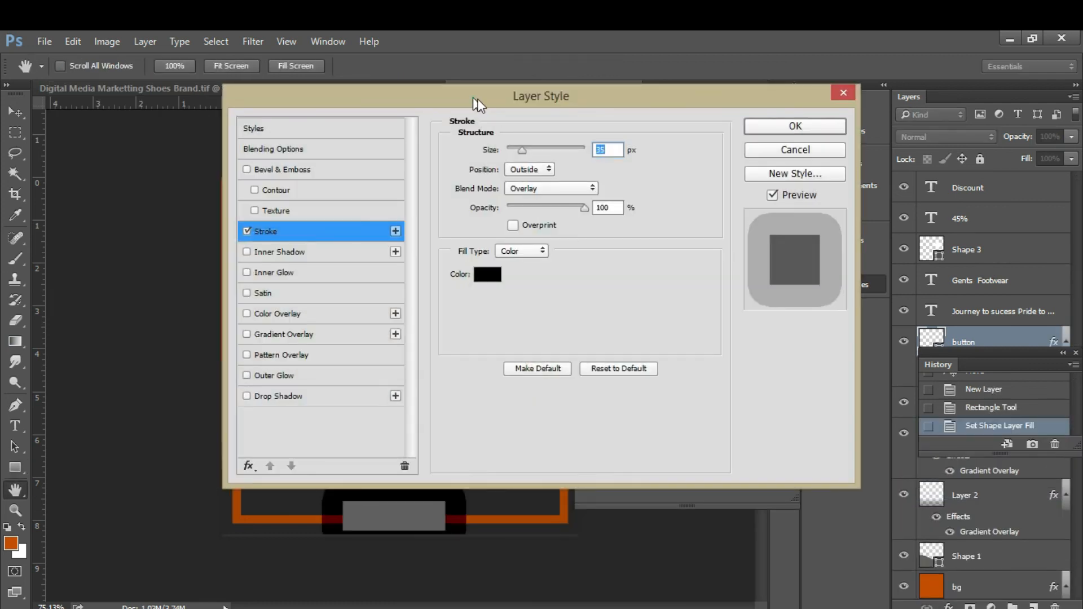
pyautogui.moveTo(473, 98); pyautogui.dragTo(773, 95)
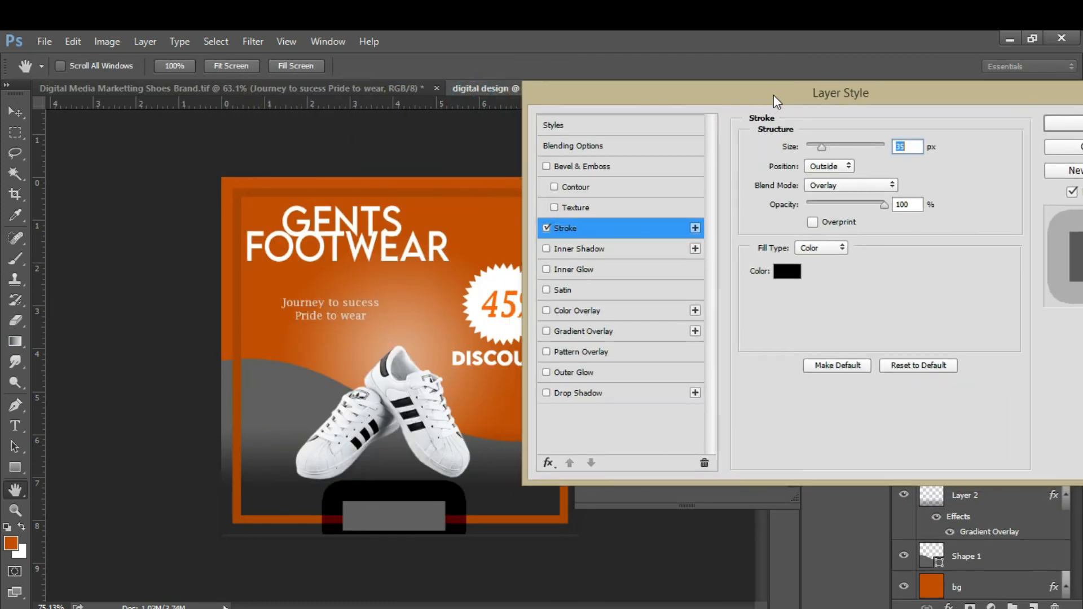
pyautogui.moveTo(821, 150); pyautogui.dragTo(812, 150)
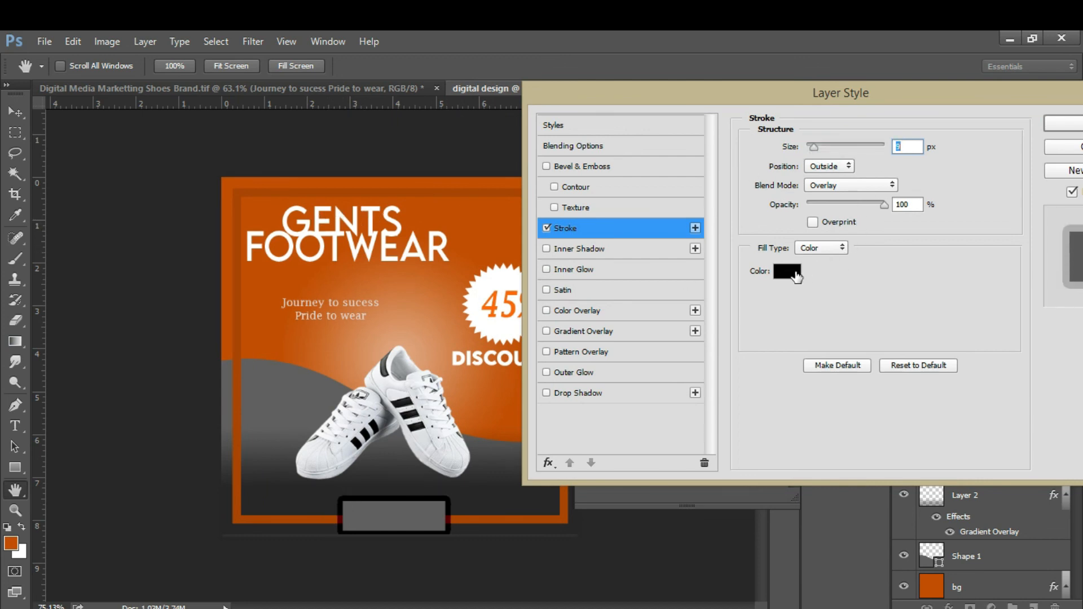
pyautogui.click(829, 186)
pyautogui.click(828, 195)
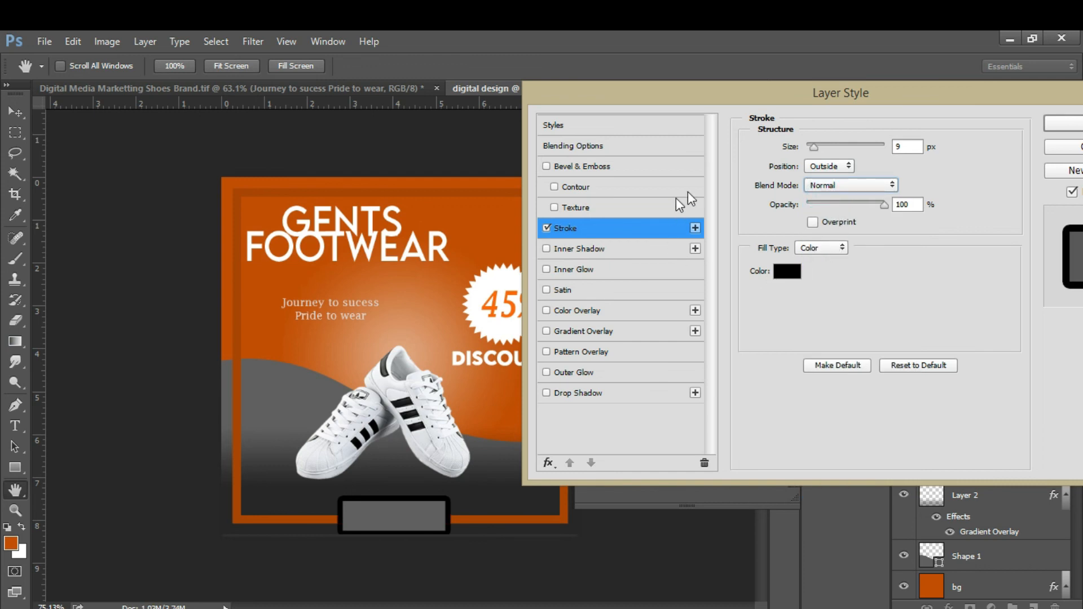
# Set the button's stroke color to the orange #c34f00 sampled from the ad background and apply the layer style.
pyautogui.click(788, 275)
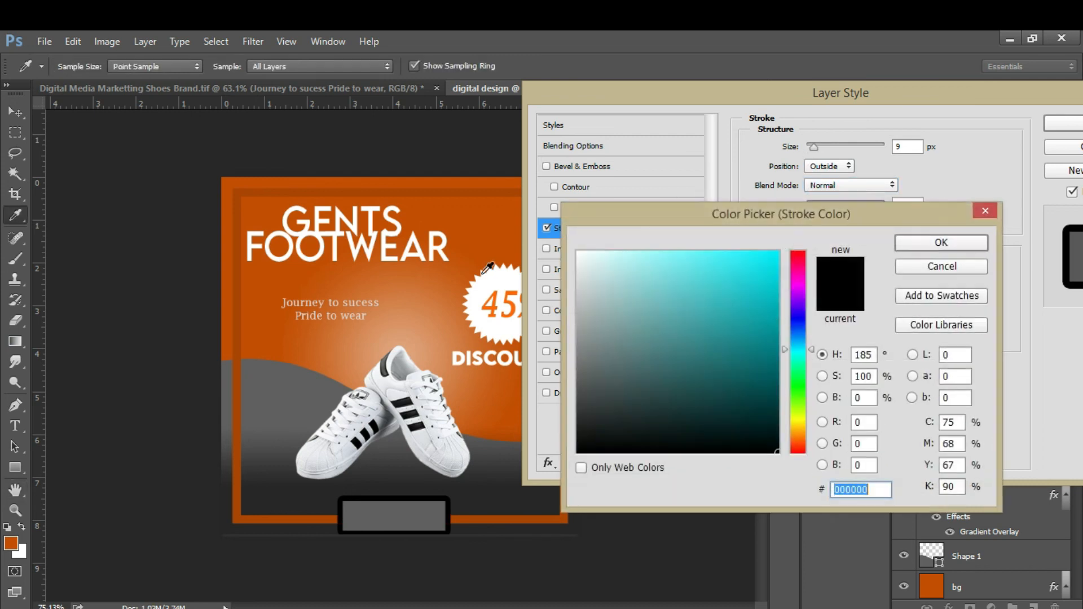
pyautogui.click(248, 205)
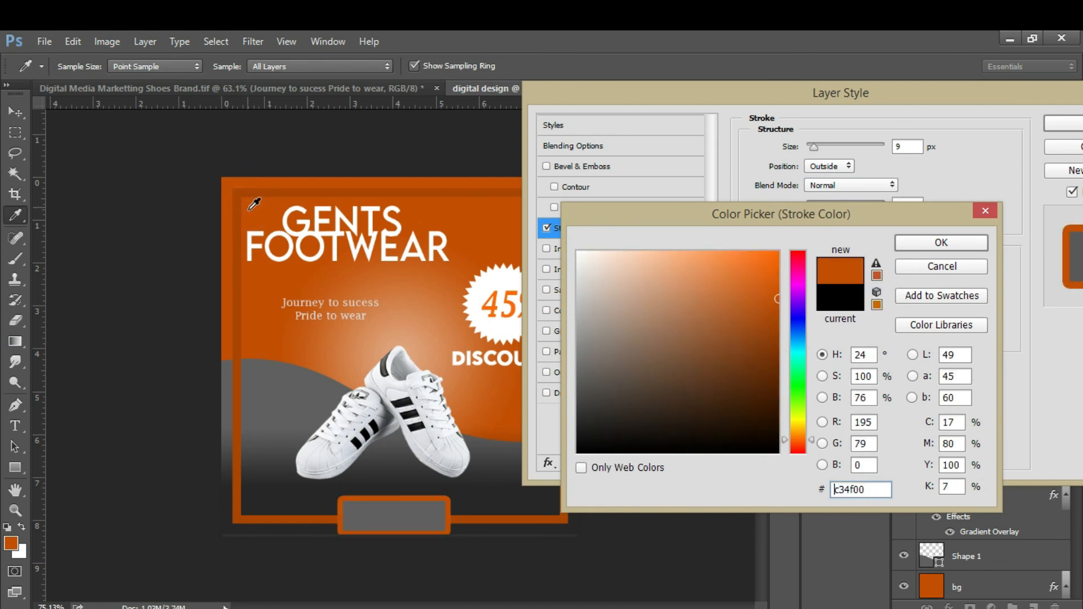
pyautogui.click(229, 188)
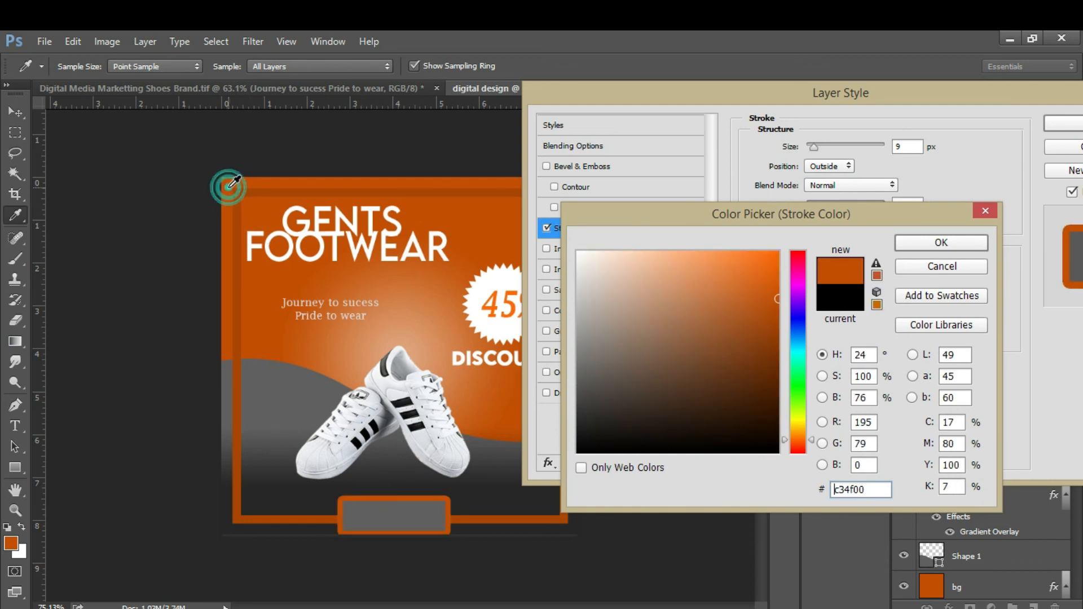
pyautogui.click(938, 244)
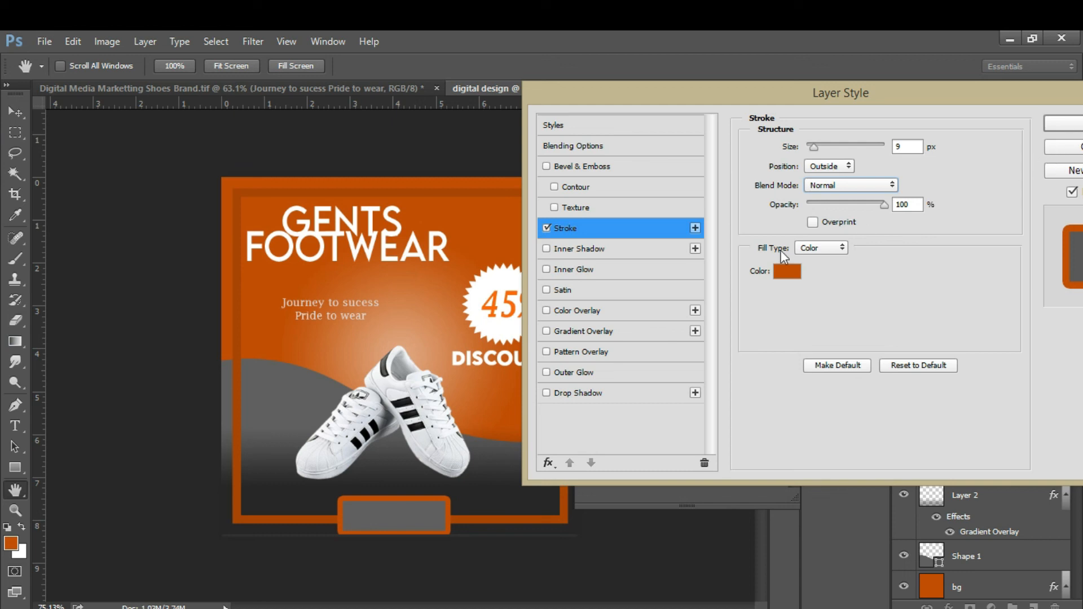
pyautogui.click(1063, 124)
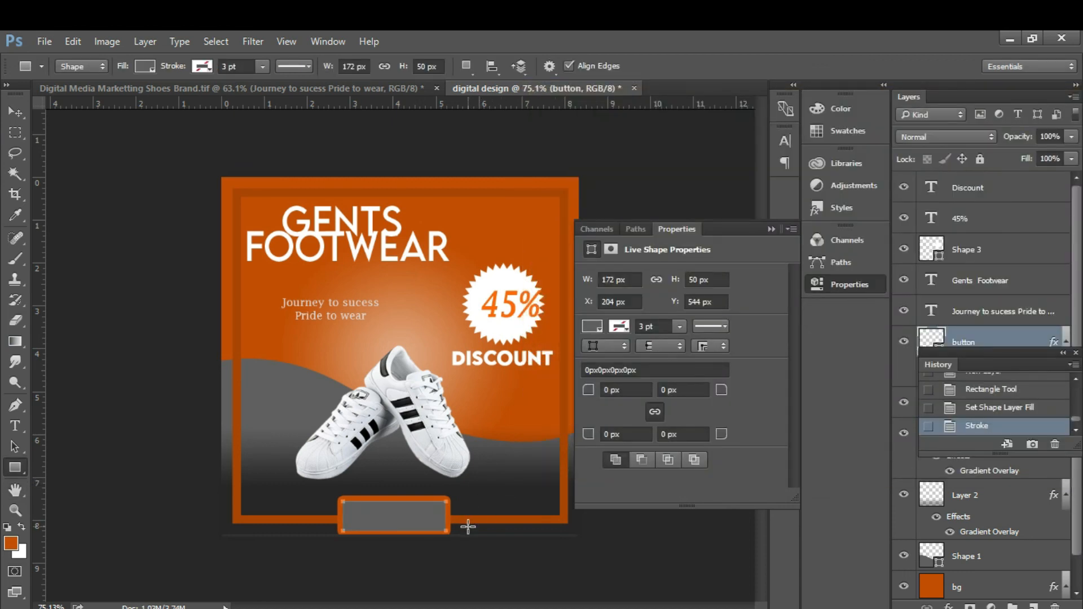
# Nudge the button up by about 10 px and raise the rectangular frame slightly.
pyautogui.press('v')
pyautogui.press('Up')
pyautogui.press('Up')
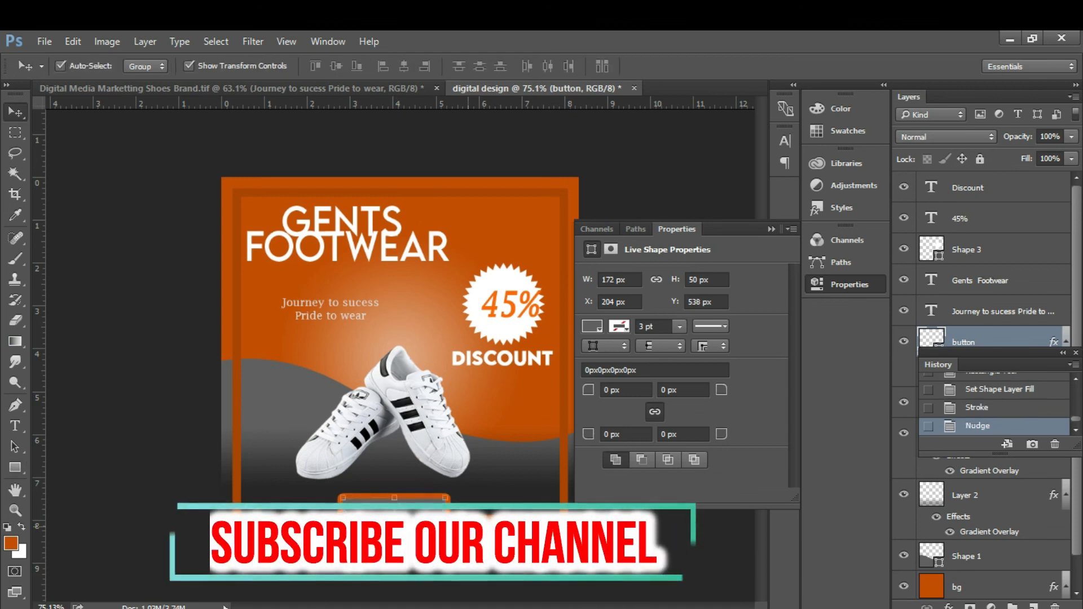
pyautogui.press('Up')
pyautogui.click(476, 517)
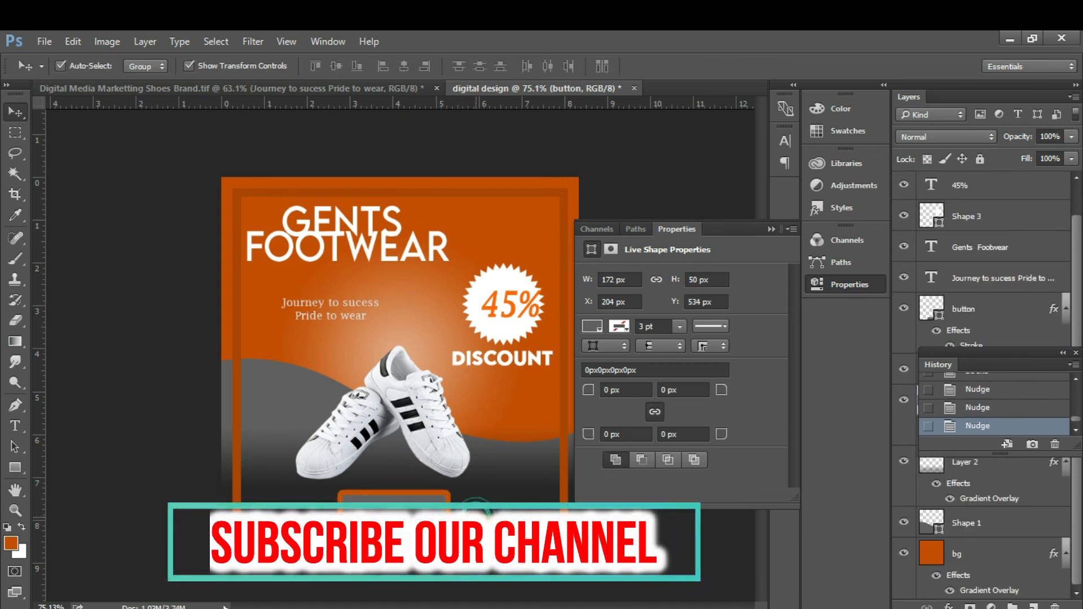
pyautogui.press('Up')
pyautogui.press('Up')
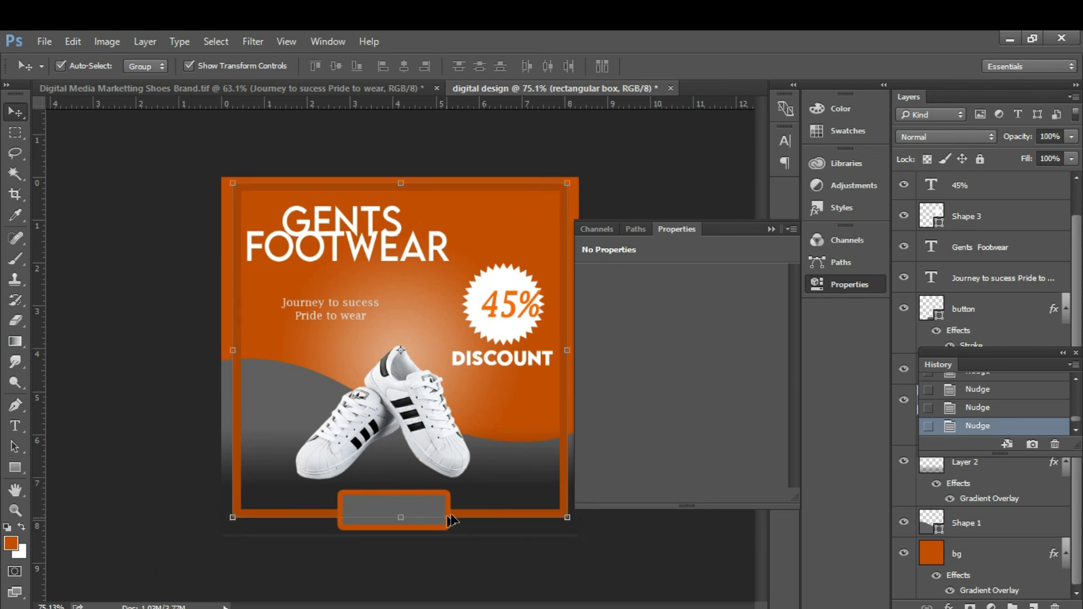
pyautogui.click(595, 537)
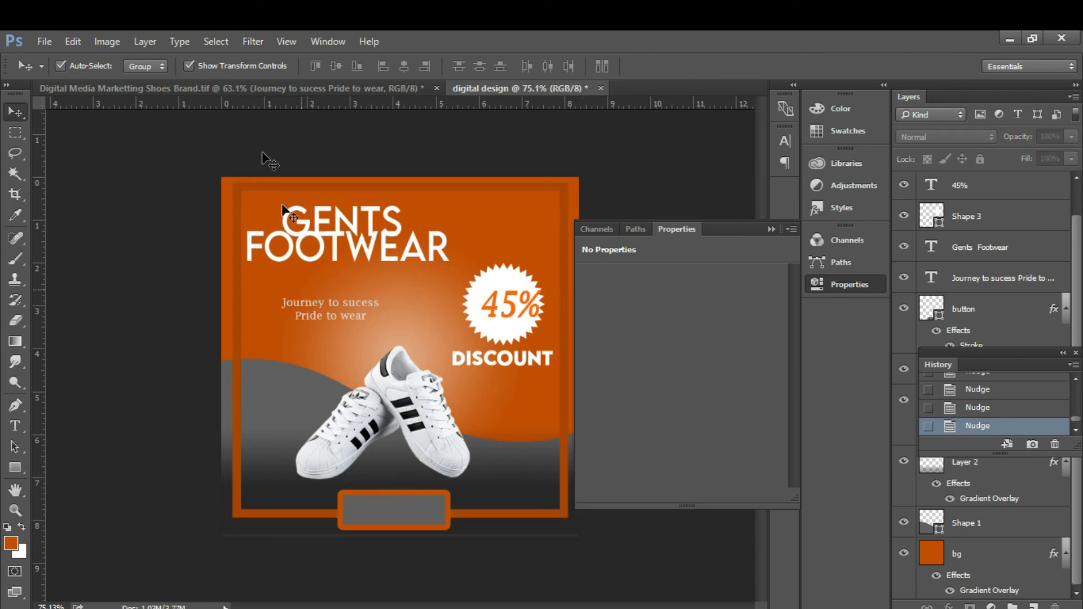
# Copy the SHOP NOW text from the reference ad onto the grey button and compare the two designs.
pyautogui.click(228, 90)
pyautogui.click(397, 490)
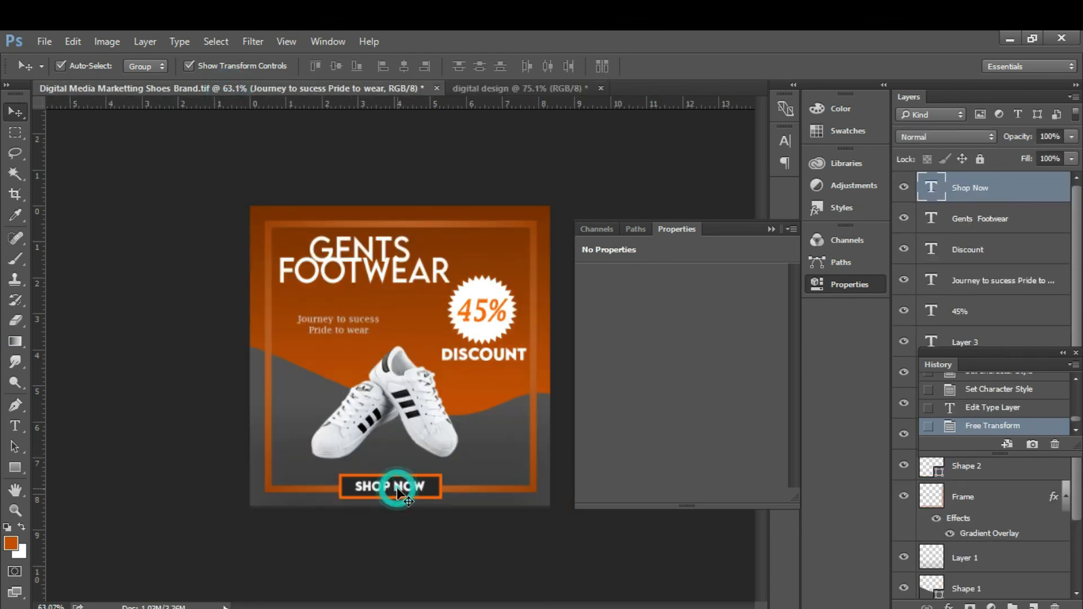
pyautogui.moveTo(402, 490)
pyautogui.mouseDown()
pyautogui.moveTo(561, 191)
pyautogui.moveTo(508, 79)
pyautogui.moveTo(452, 91)
pyautogui.moveTo(448, 82)
pyautogui.moveTo(384, 371)
pyautogui.moveTo(386, 509)
pyautogui.moveTo(410, 506)
pyautogui.mouseUp()
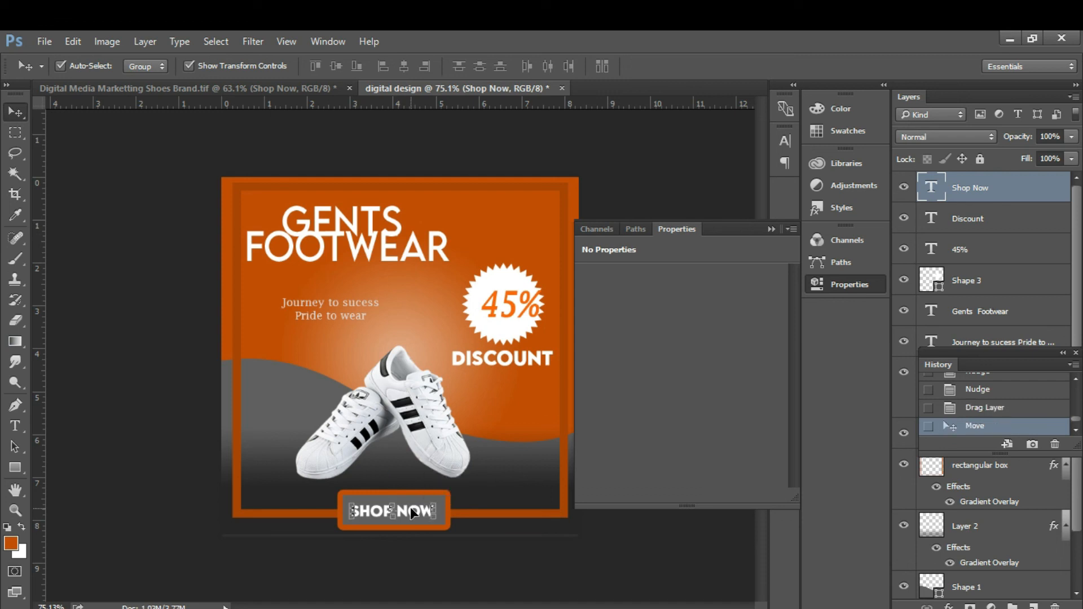
pyautogui.click(134, 88)
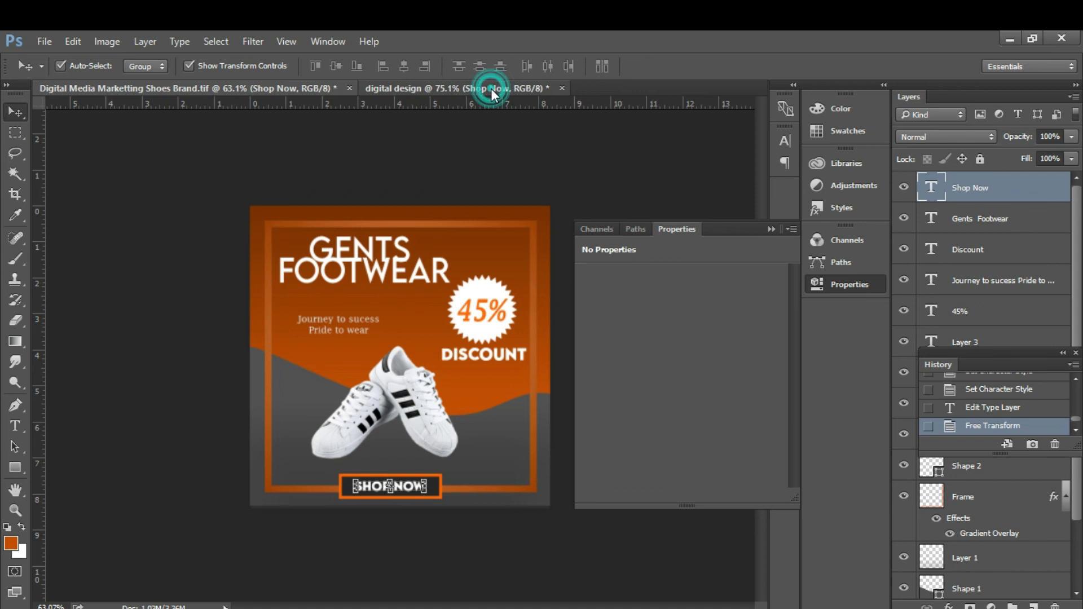
pyautogui.click(490, 89)
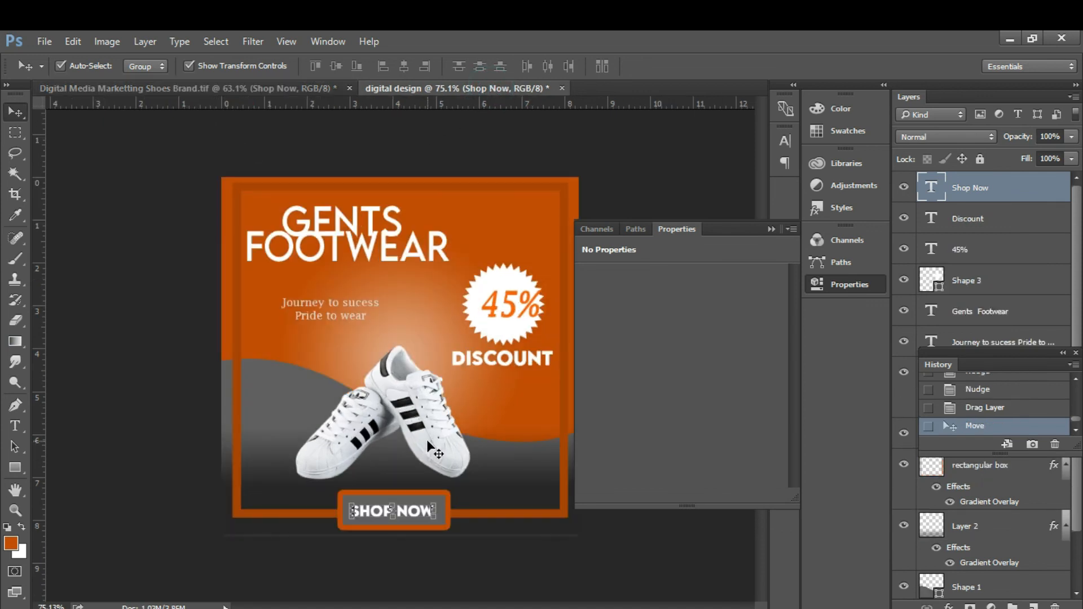
# Nudge the 45% text slightly left on the starburst badge and compare the design with the reference ad.
pyautogui.scroll(-2, 427, 439)
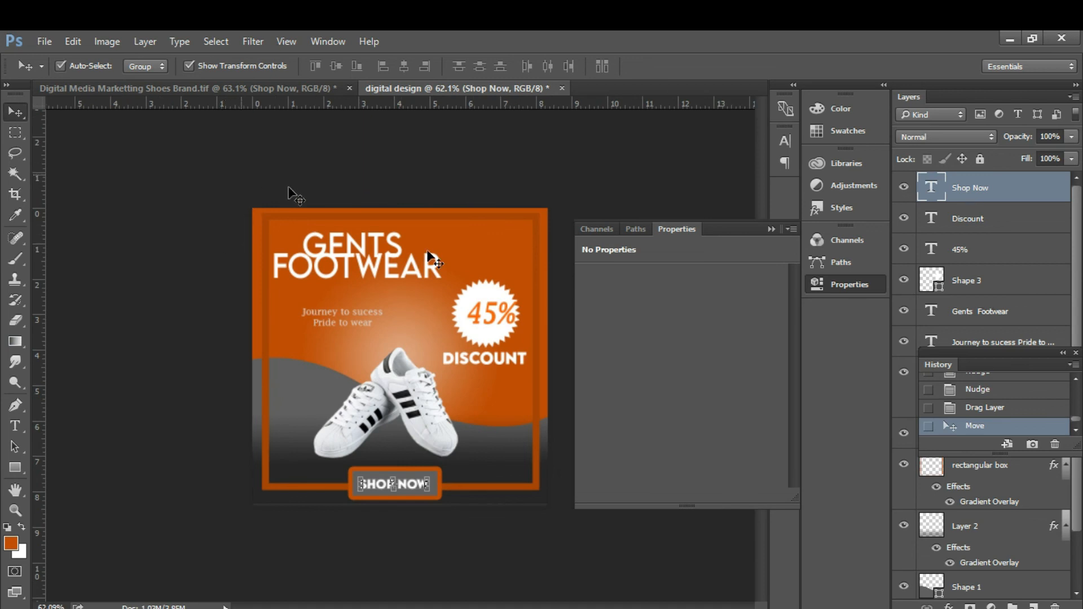
pyautogui.click(493, 318)
pyautogui.press('Left')
pyautogui.press('Left')
pyautogui.press('Left')
pyautogui.click(200, 87)
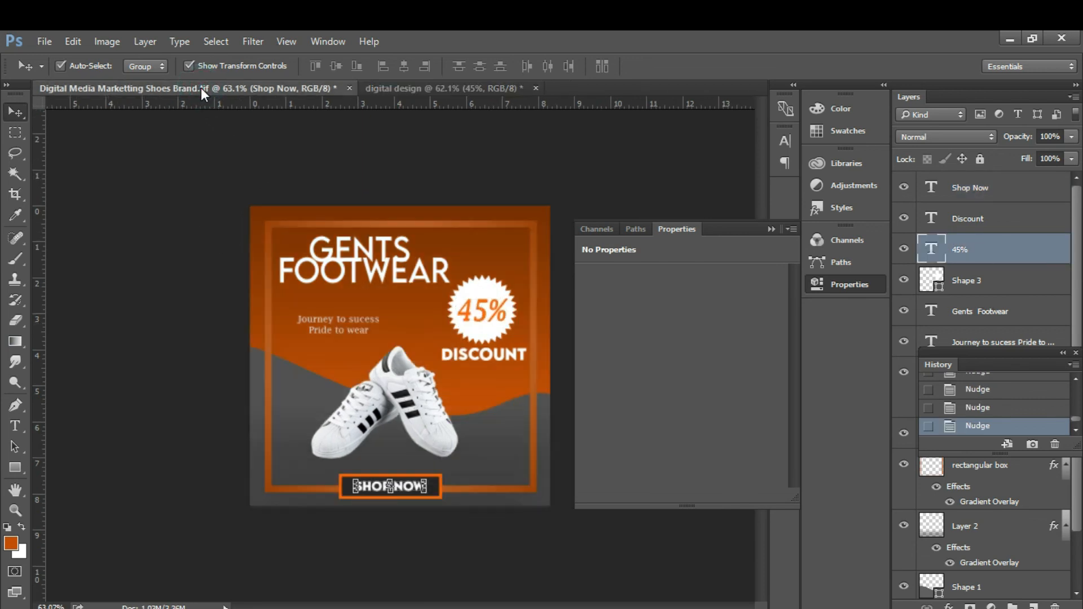
pyautogui.click(400, 90)
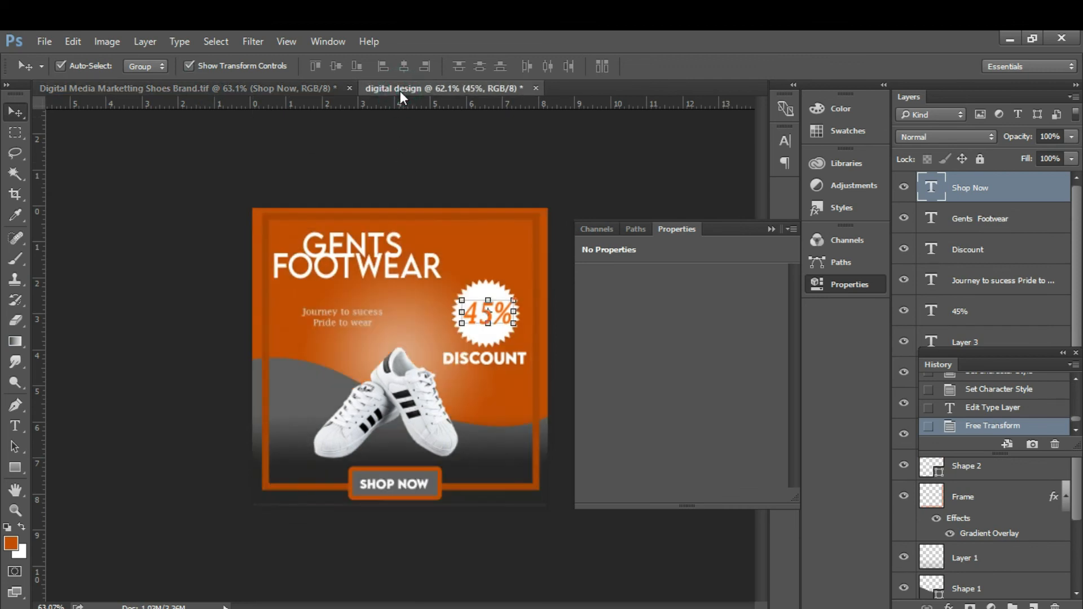
pyautogui.click(249, 86)
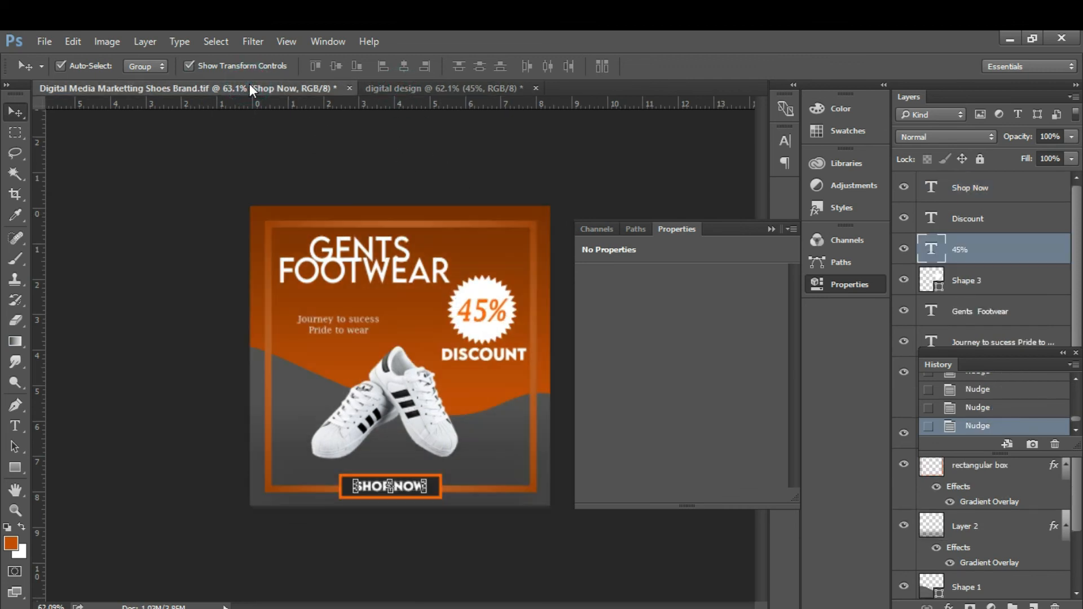
pyautogui.click(439, 88)
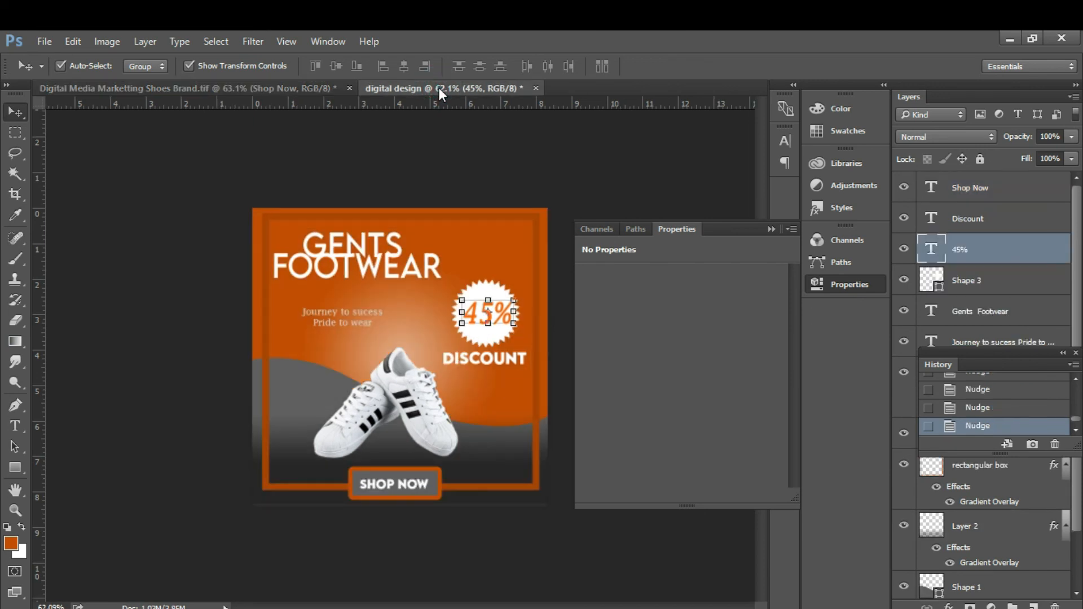